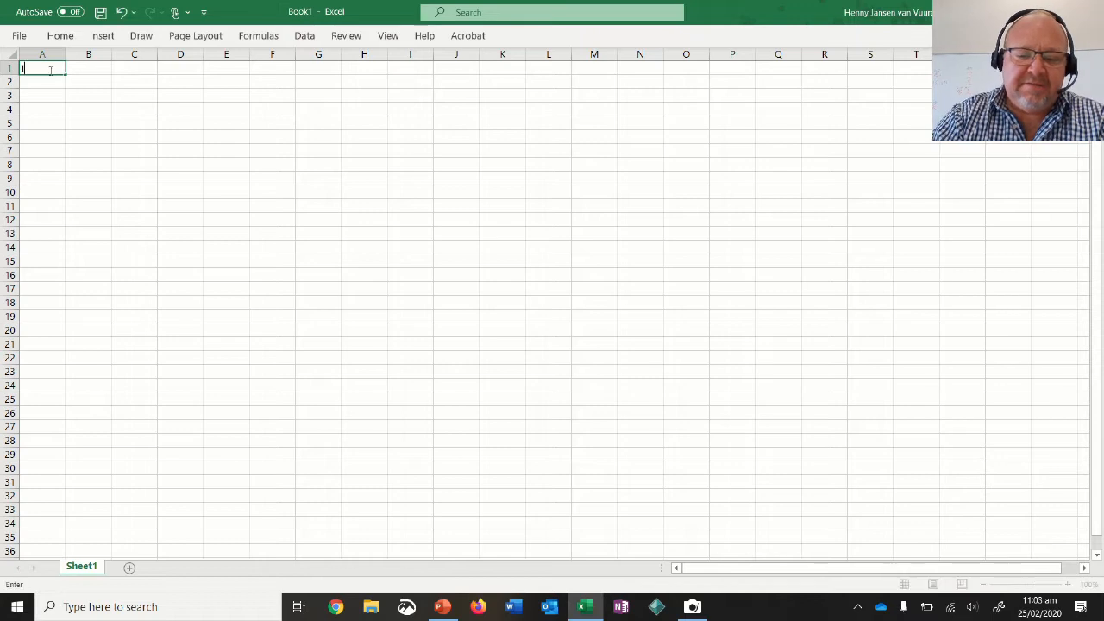
Enter the heading "Independat Variable" in cell A1.
{"action": "type", "text": "at"}
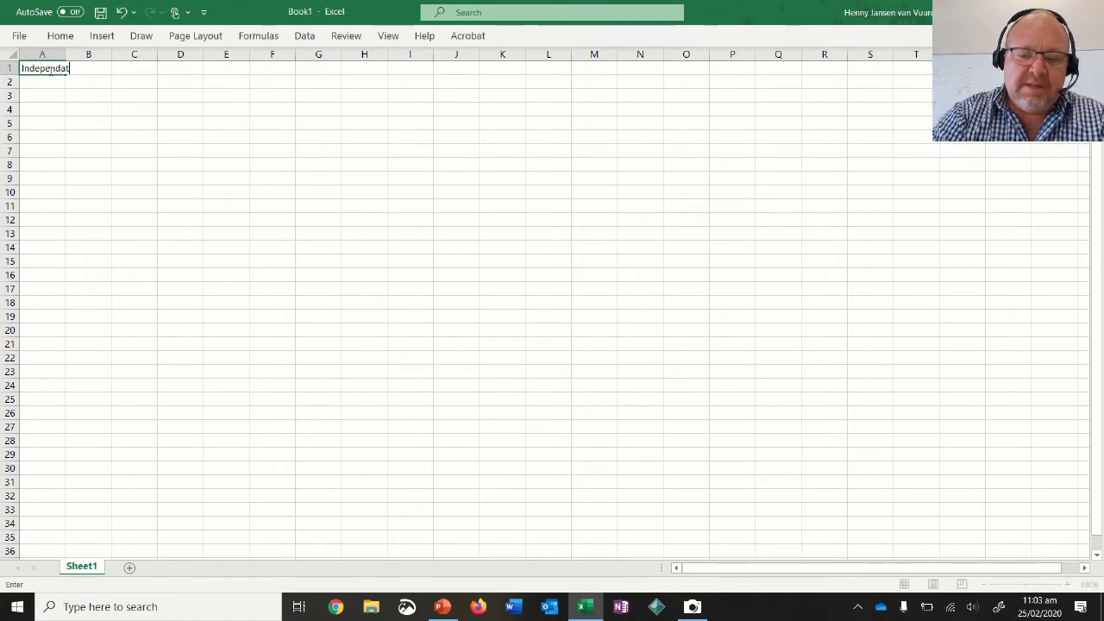
{"action": "type", "text": " Varia"}
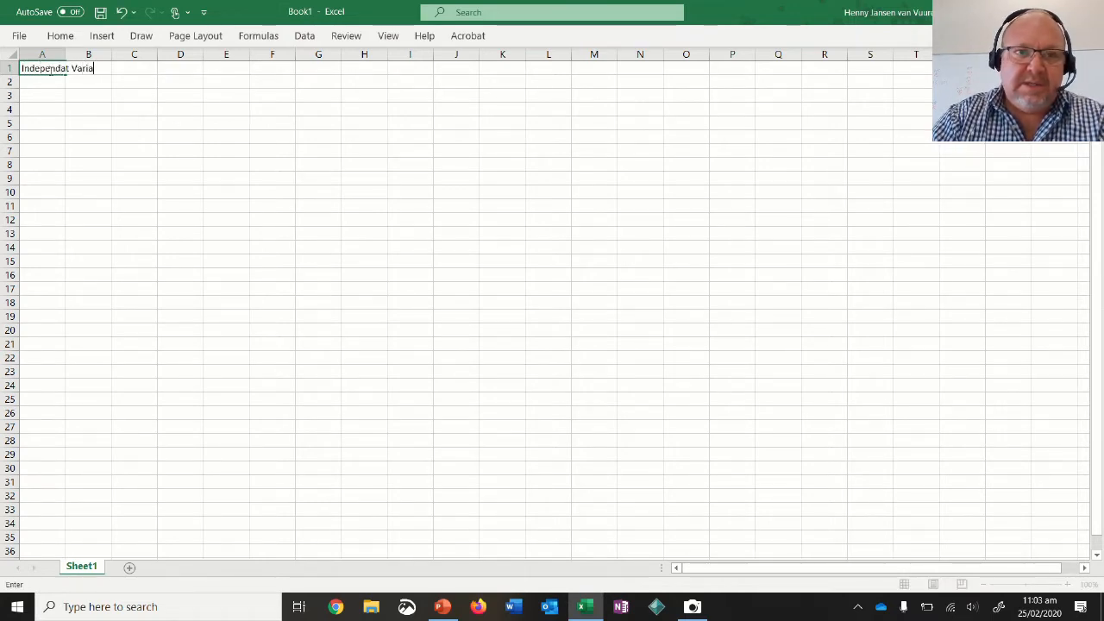
{"action": "type", "text": "ble"}
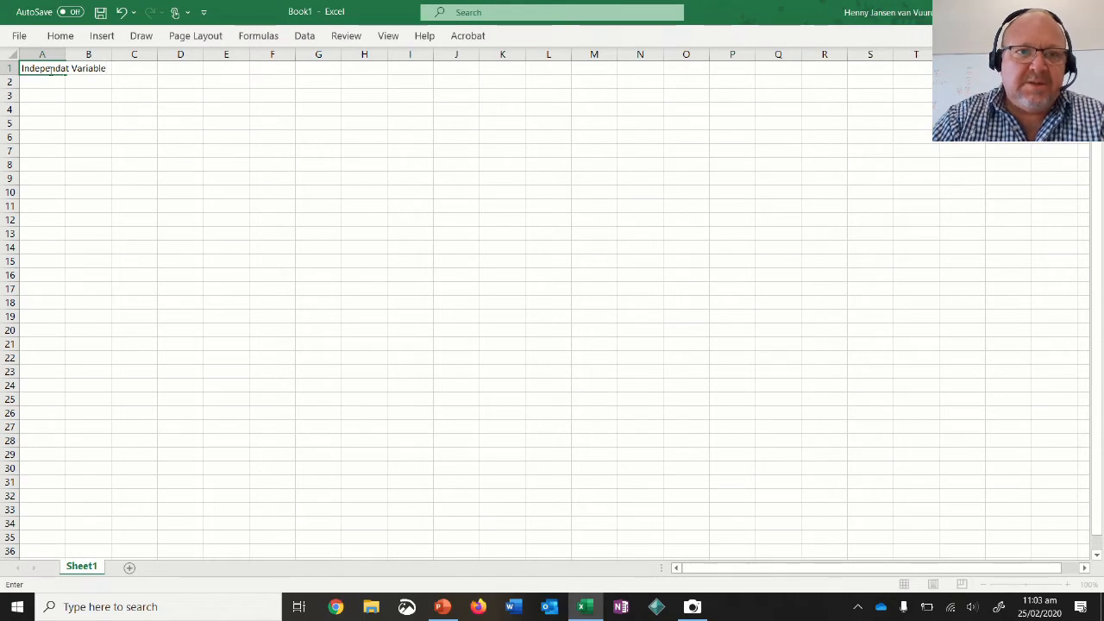
{"action": "left_click", "coordinate": [67, 54]}
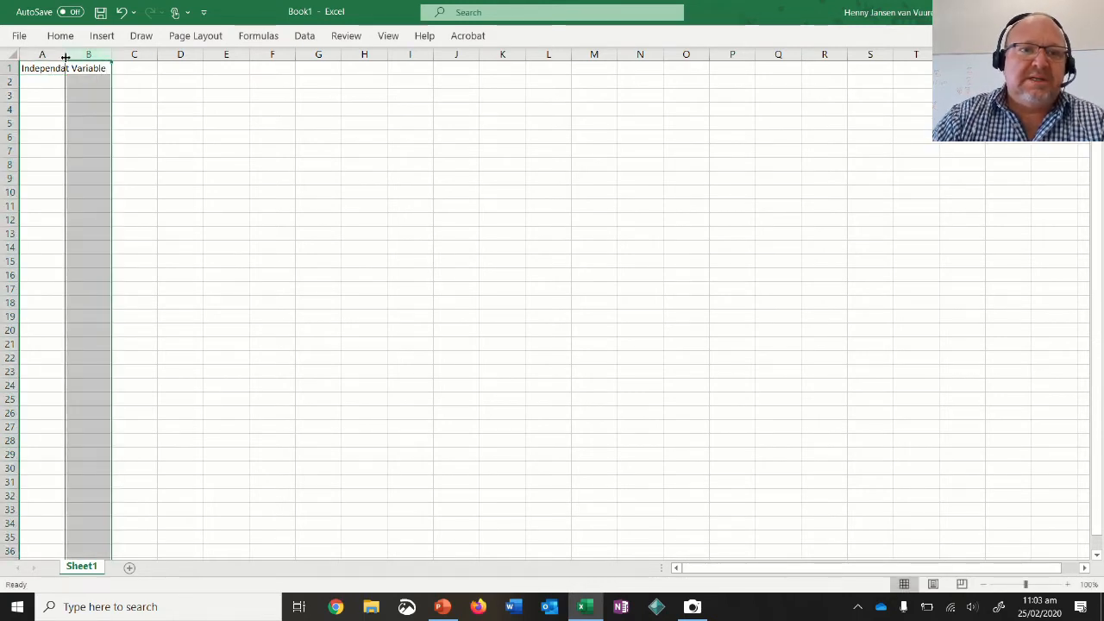
{"action": "left_click", "coordinate": [35, 107]}
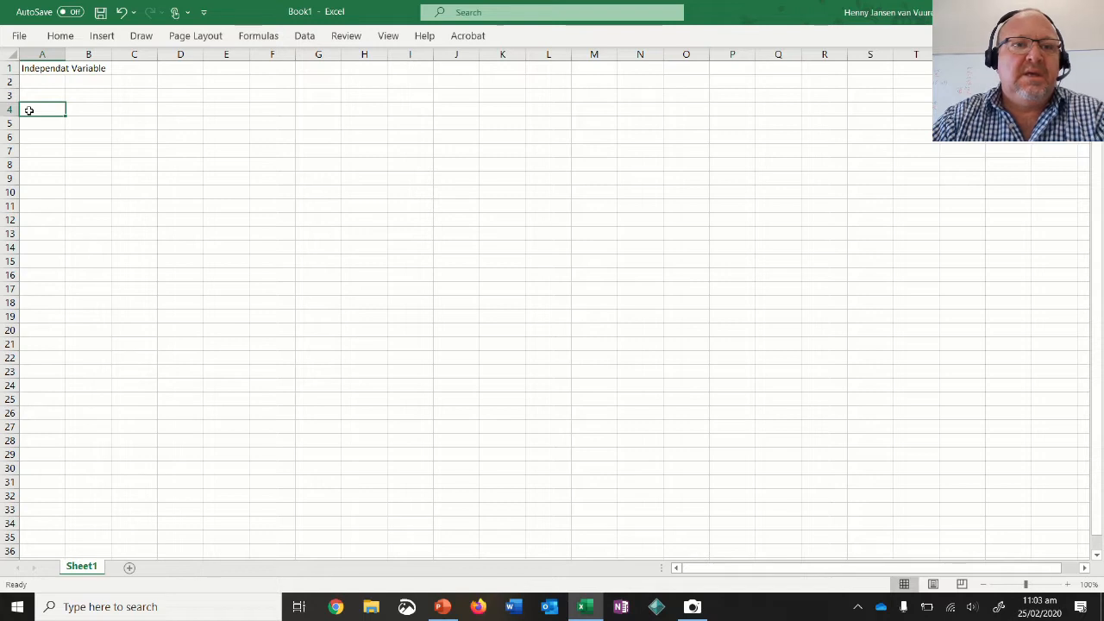
Correct the heading in cell A1 to read "Independant Variable".
{"action": "left_click", "coordinate": [38, 72]}
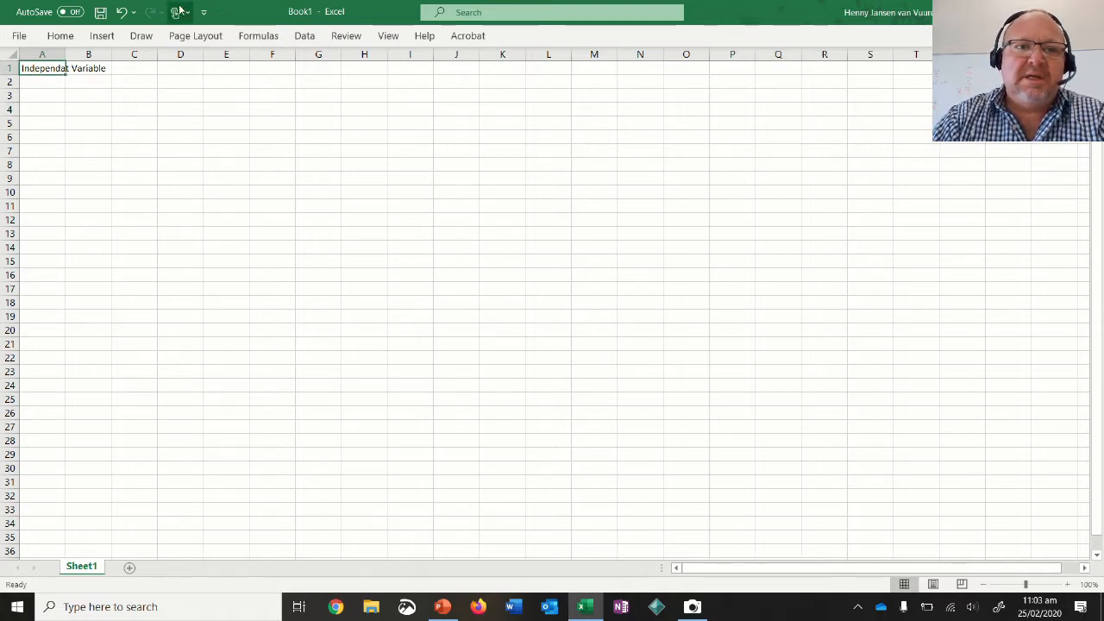
{"action": "double_click", "coordinate": [54, 69]}
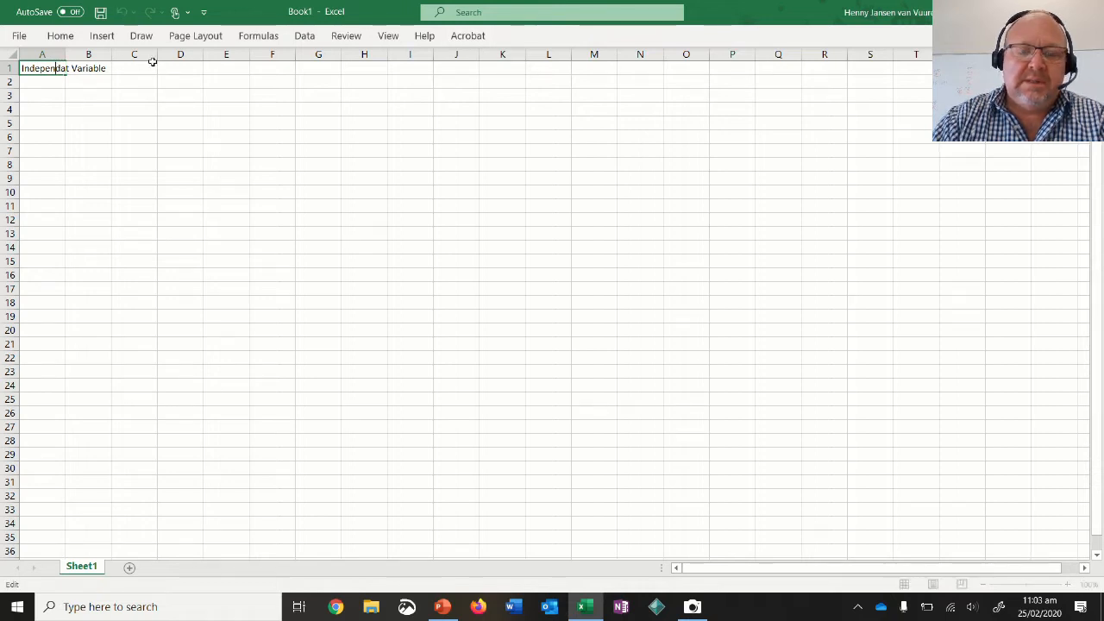
{"action": "type", "text": "n"}
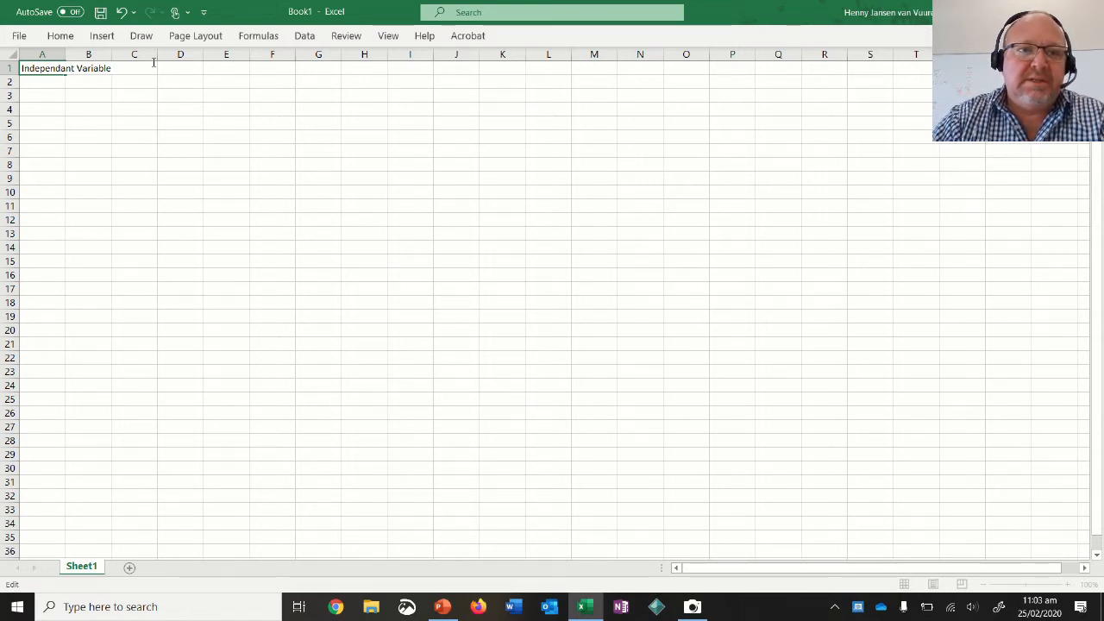
Enter the column label "Drop Height (cm)" in cell A2.
{"action": "left_click", "coordinate": [48, 80]}
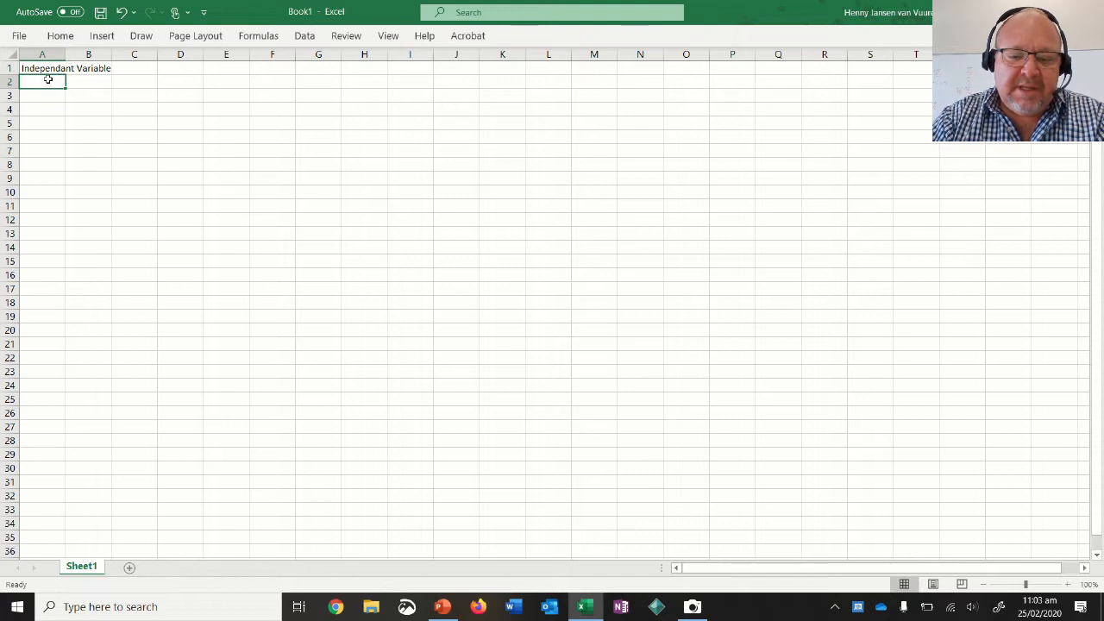
{"action": "type", "text": "Drop Hei"}
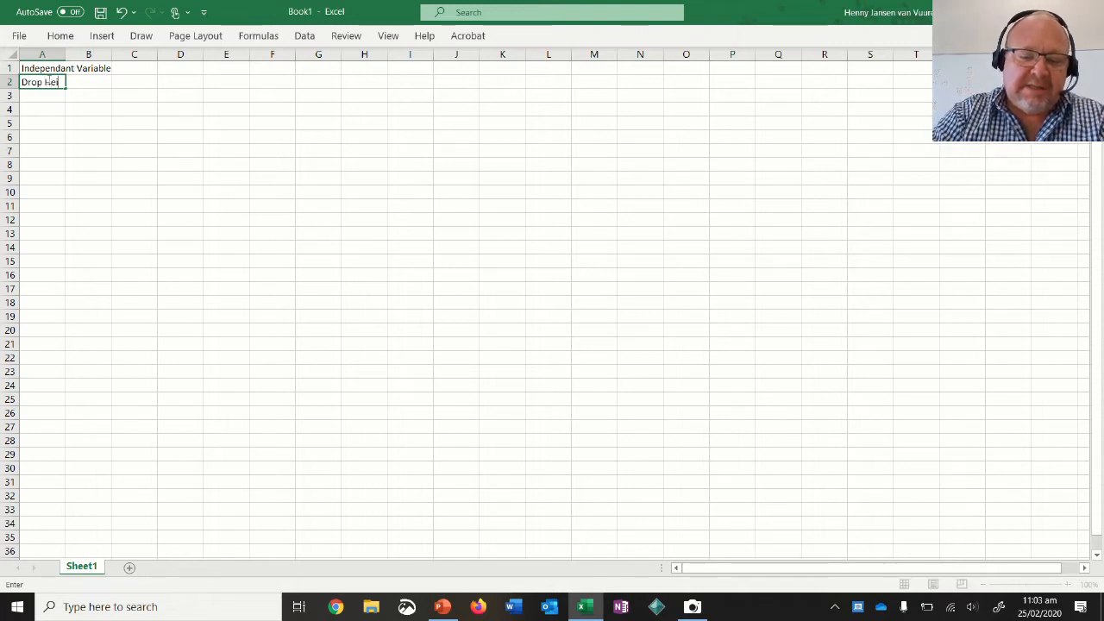
{"action": "type", "text": "ght (cm)"}
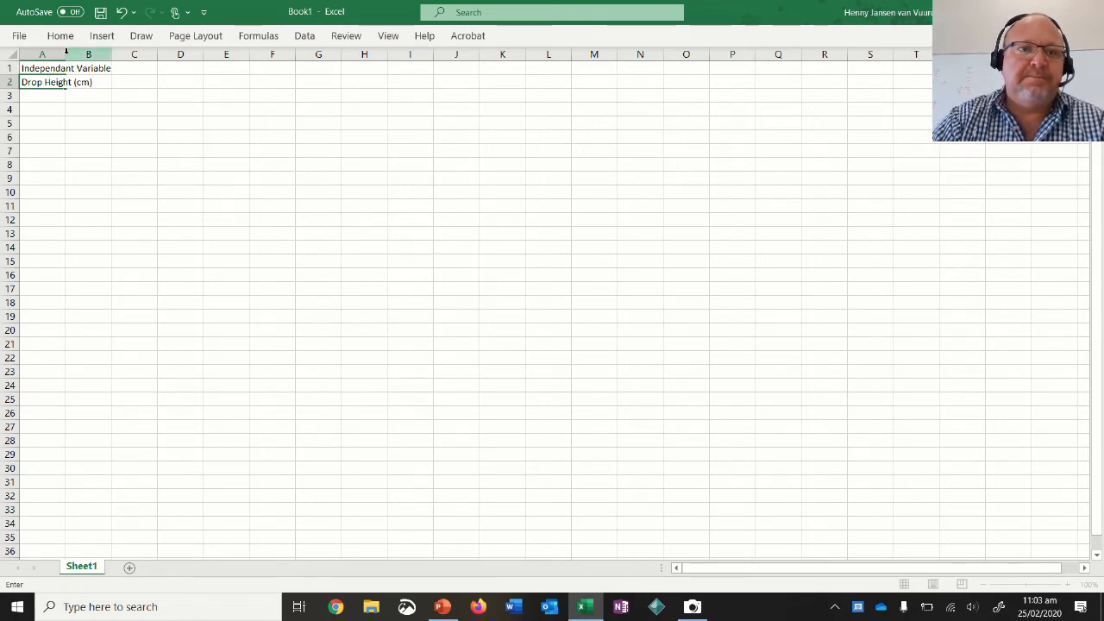
Widen column A so that its heading and label fit inside the column.
{"action": "left_click", "coordinate": [65, 54]}
{"action": "mouse_move", "coordinate": [64, 53]}
{"action": "left_mouse_down"}
{"action": "mouse_move", "coordinate": [114, 54]}
{"action": "mouse_move", "coordinate": [65, 54]}
{"action": "left_mouse_up"}
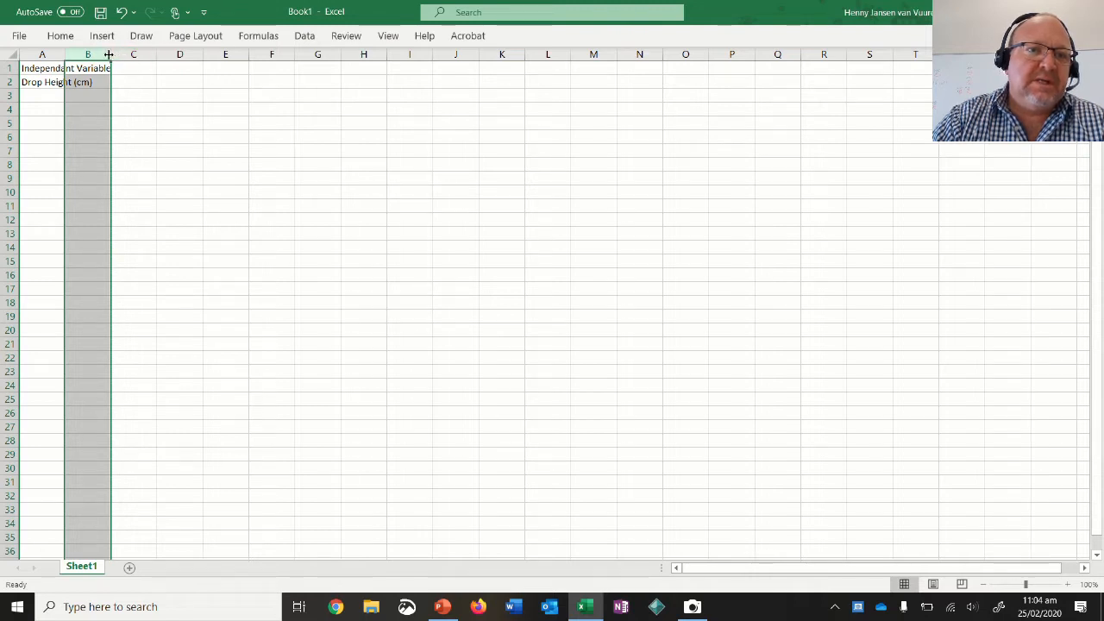
{"action": "mouse_move", "coordinate": [65, 55]}
{"action": "left_mouse_down"}
{"action": "mouse_move", "coordinate": [121, 56]}
{"action": "mouse_move", "coordinate": [82, 198]}
{"action": "mouse_move", "coordinate": [69, 89]}
{"action": "left_mouse_up"}
Enter 100 without a unit as the first drop height in cell A3.
{"action": "left_click", "coordinate": [66, 96]}
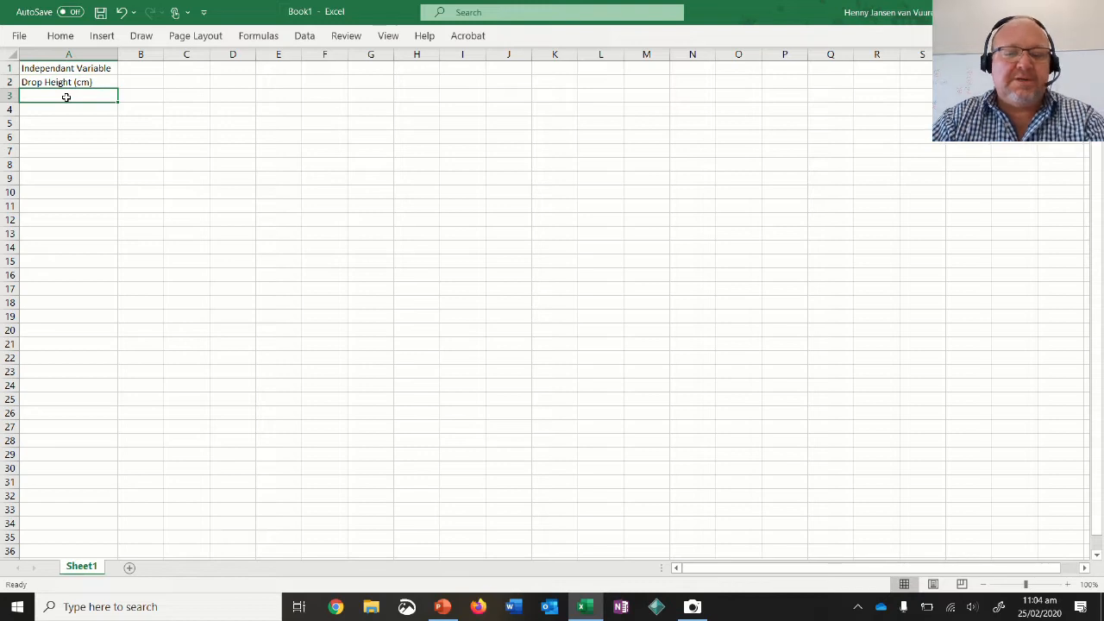
{"action": "type", "text": "100"}
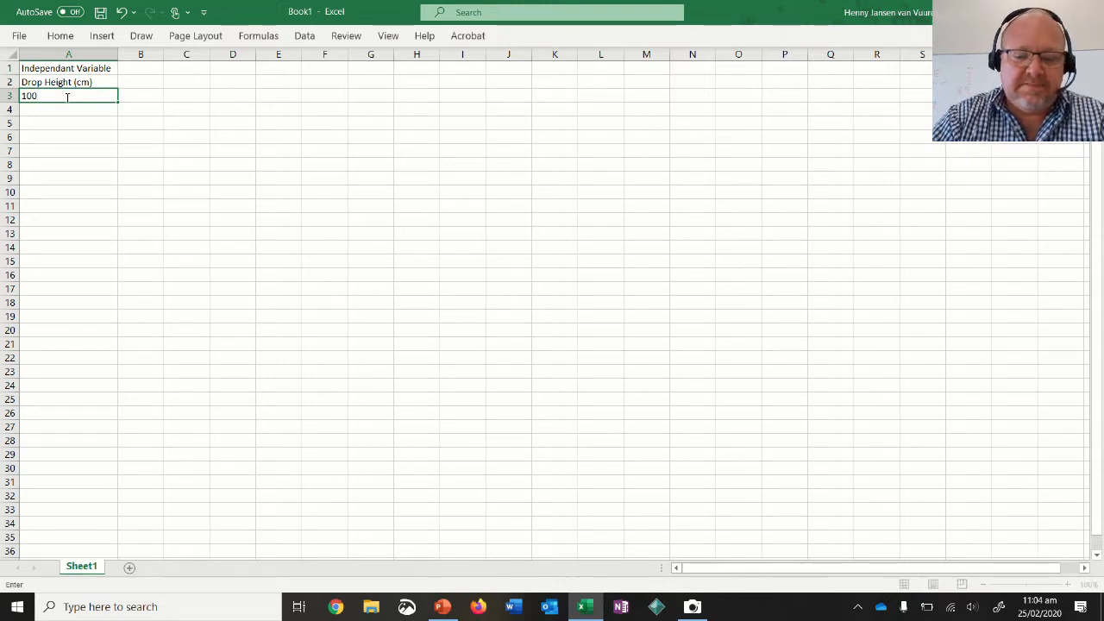
{"action": "type", "text": "cm"}
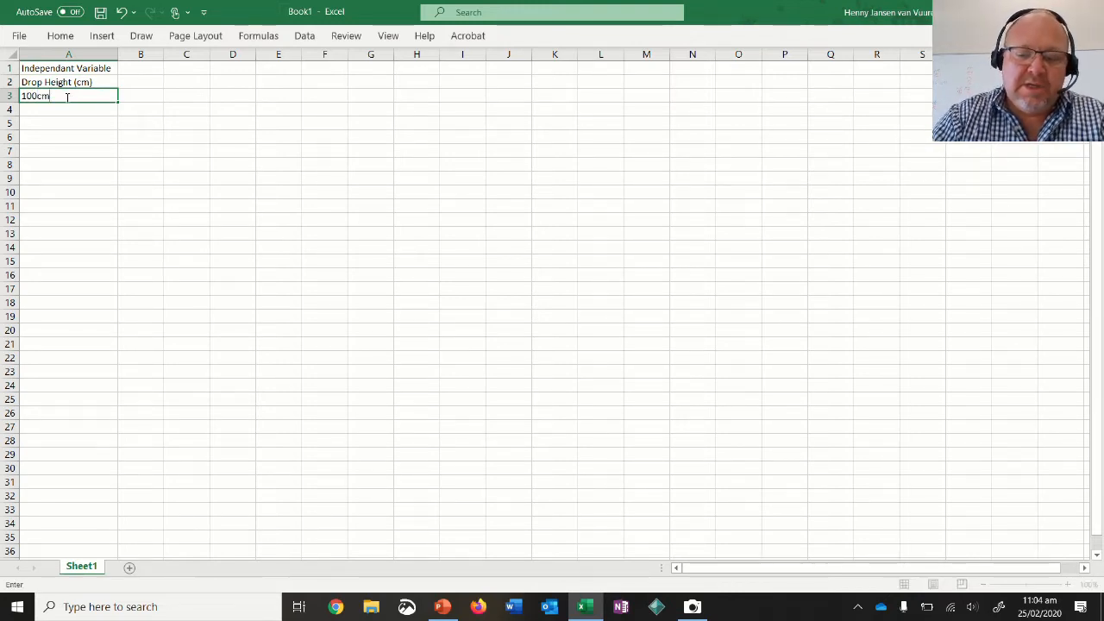
{"action": "key", "text": "BackSpace"}
{"action": "key", "text": "BackSpace"}
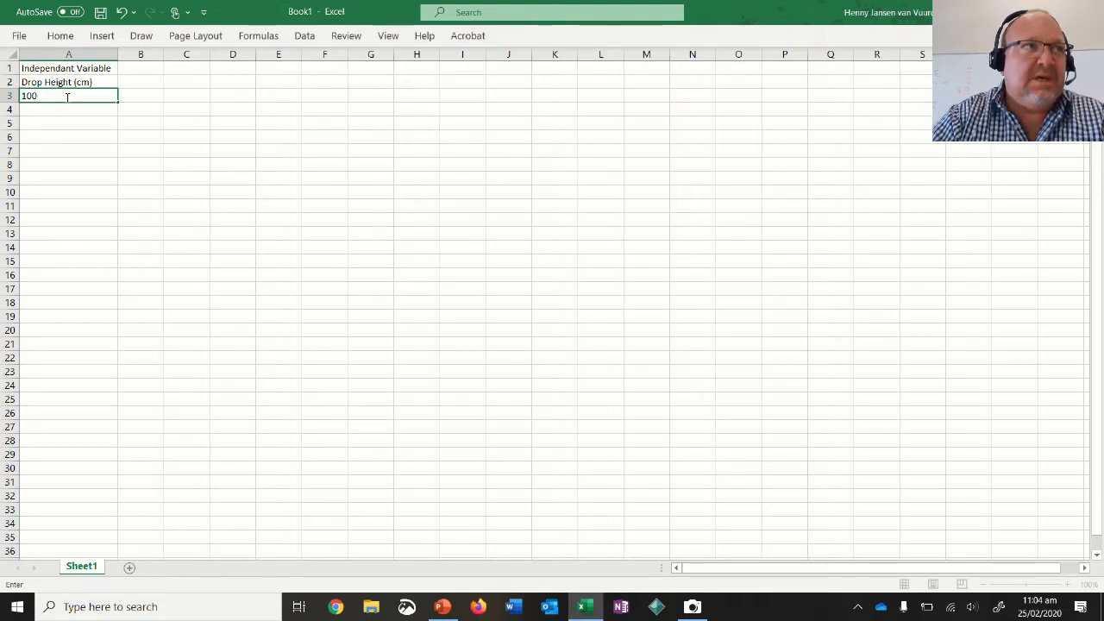
{"action": "left_click", "coordinate": [57, 82]}
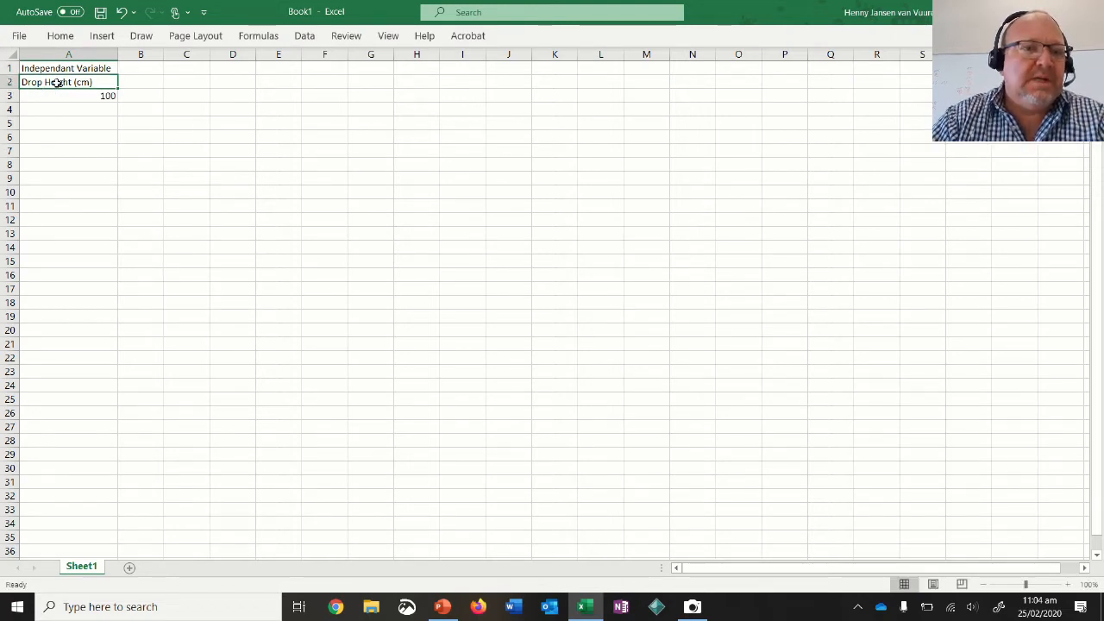
{"action": "left_click", "coordinate": [68, 93]}
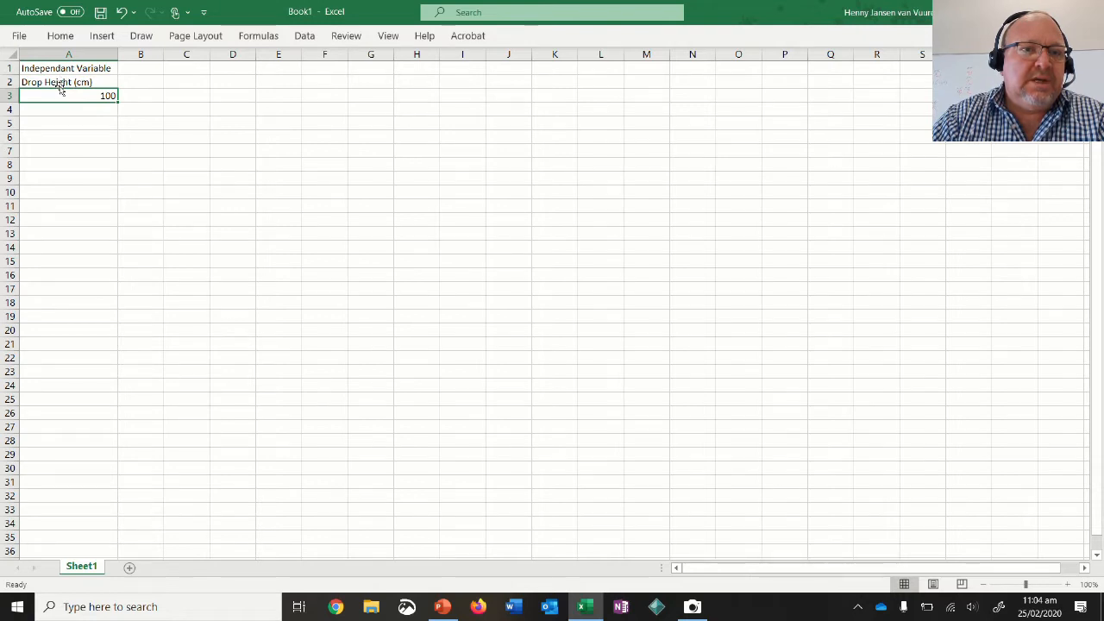
{"action": "left_click", "coordinate": [59, 82]}
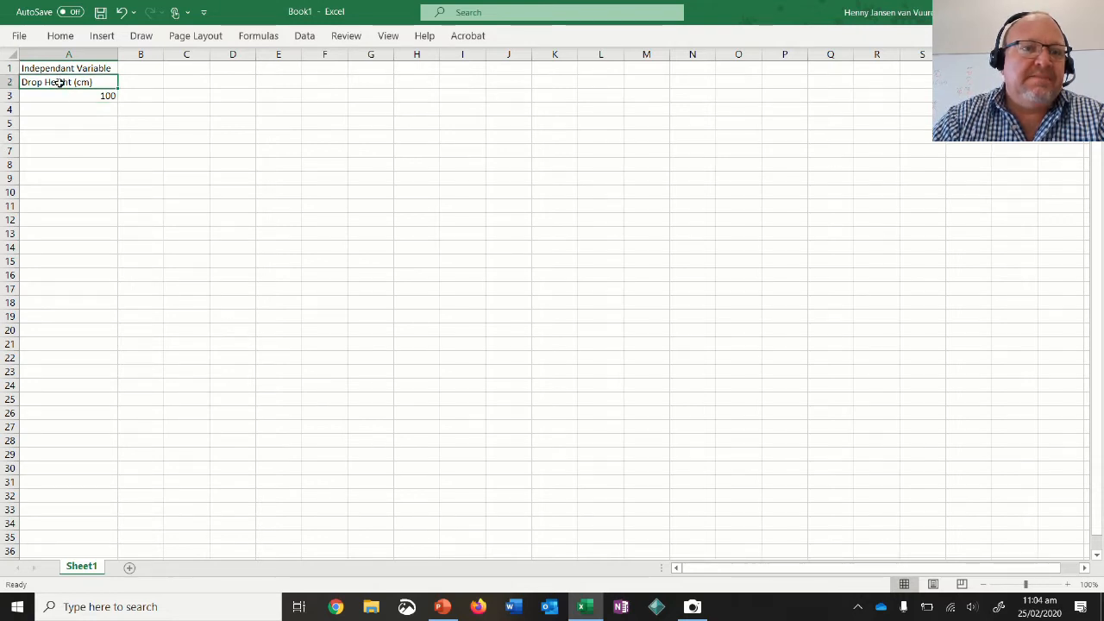
{"action": "left_click", "coordinate": [74, 95]}
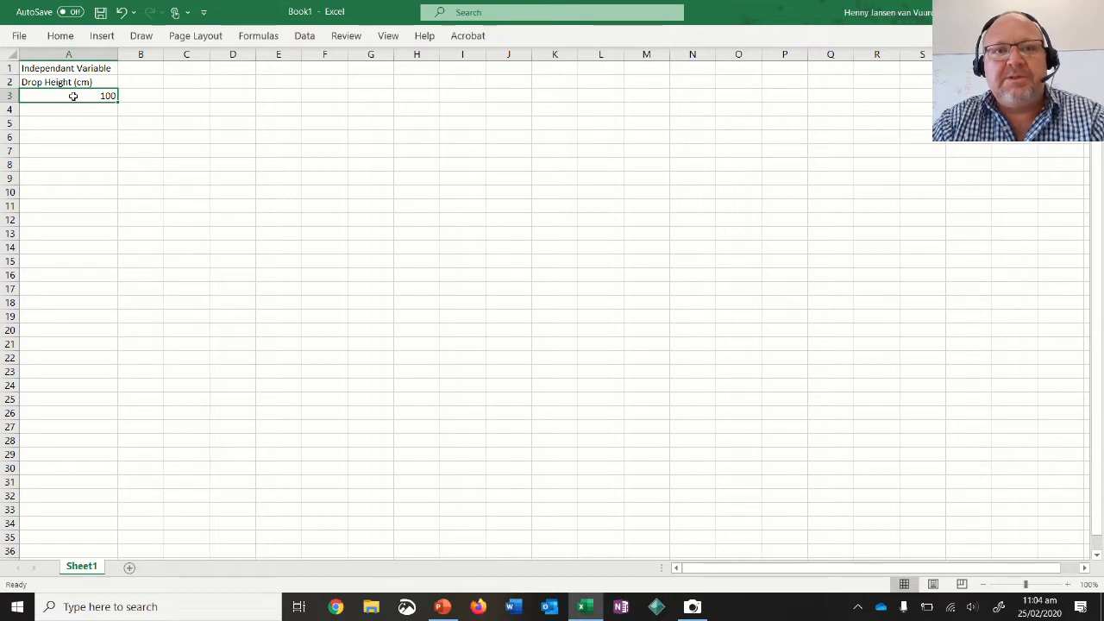
Enter the remaining drop heights 80, 60, 40 and 20 in cells A4 to A7.
{"action": "key", "text": "Return"}
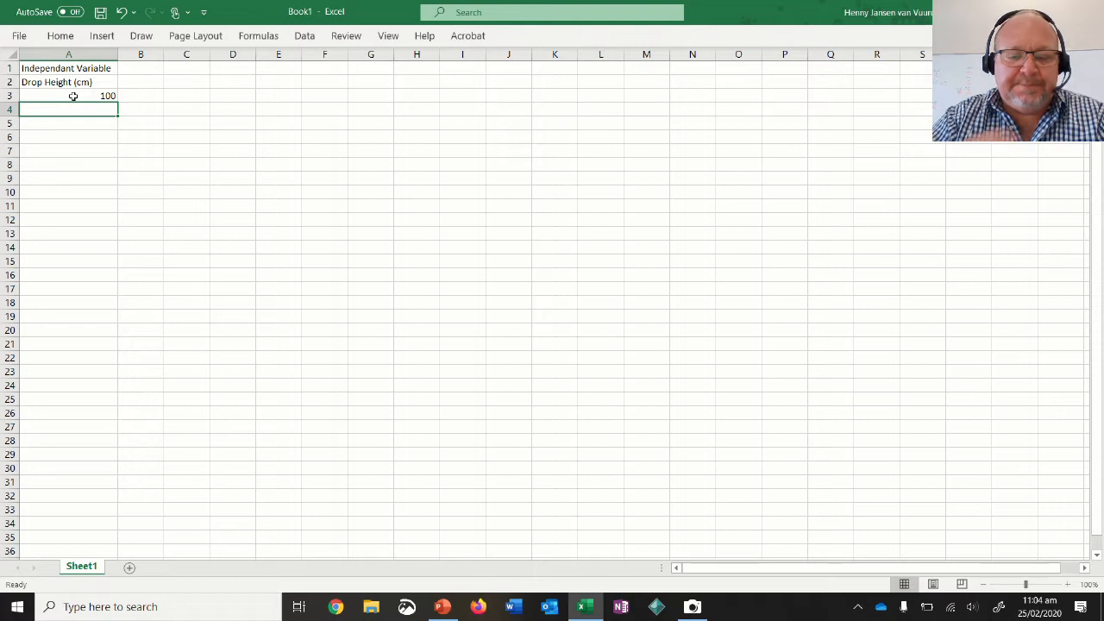
{"action": "type", "text": "80"}
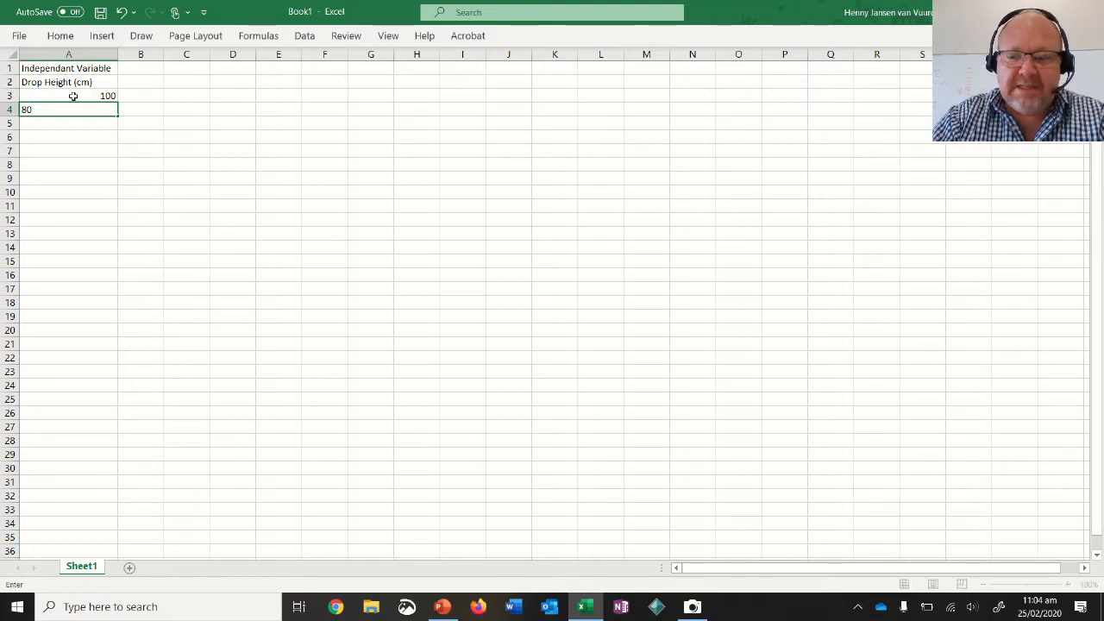
{"action": "key", "text": "Return"}
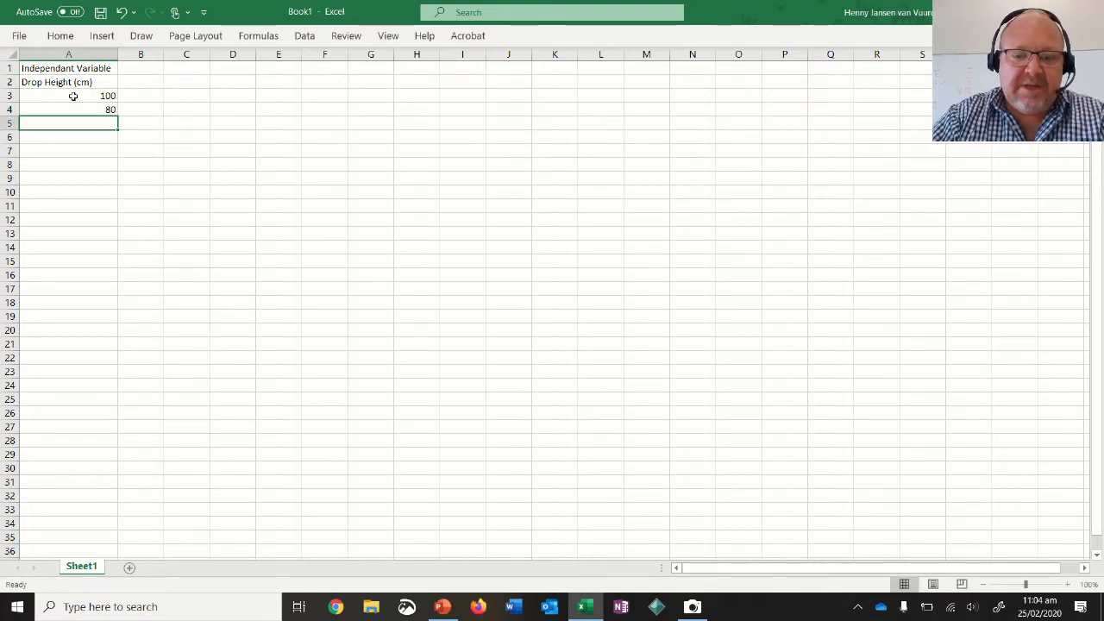
{"action": "type", "text": "60"}
{"action": "key", "text": "Return"}
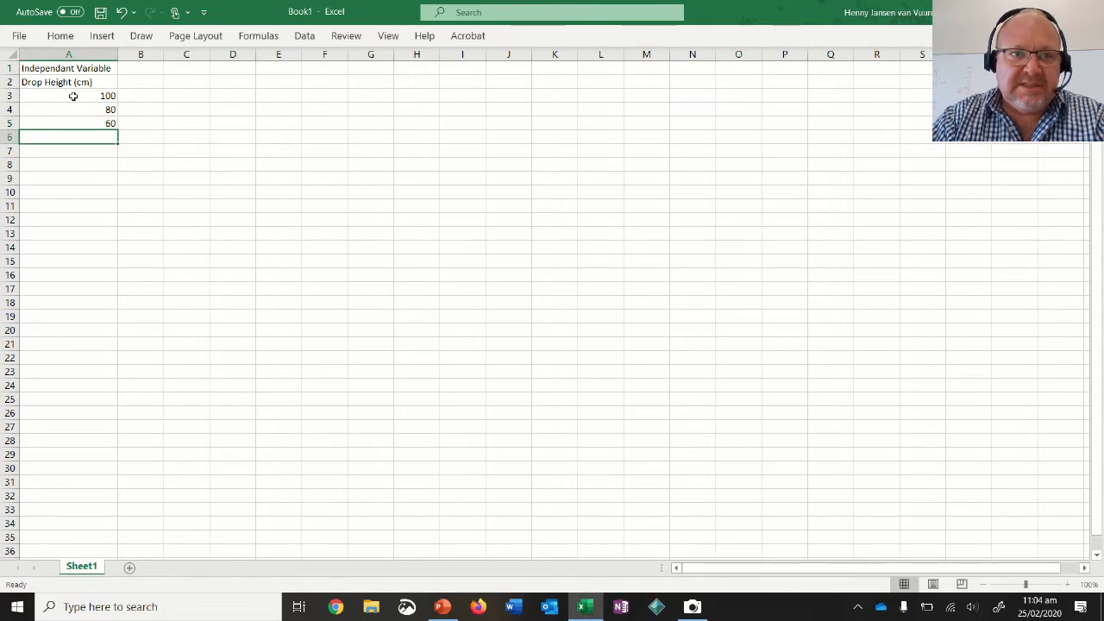
{"action": "type", "text": "40"}
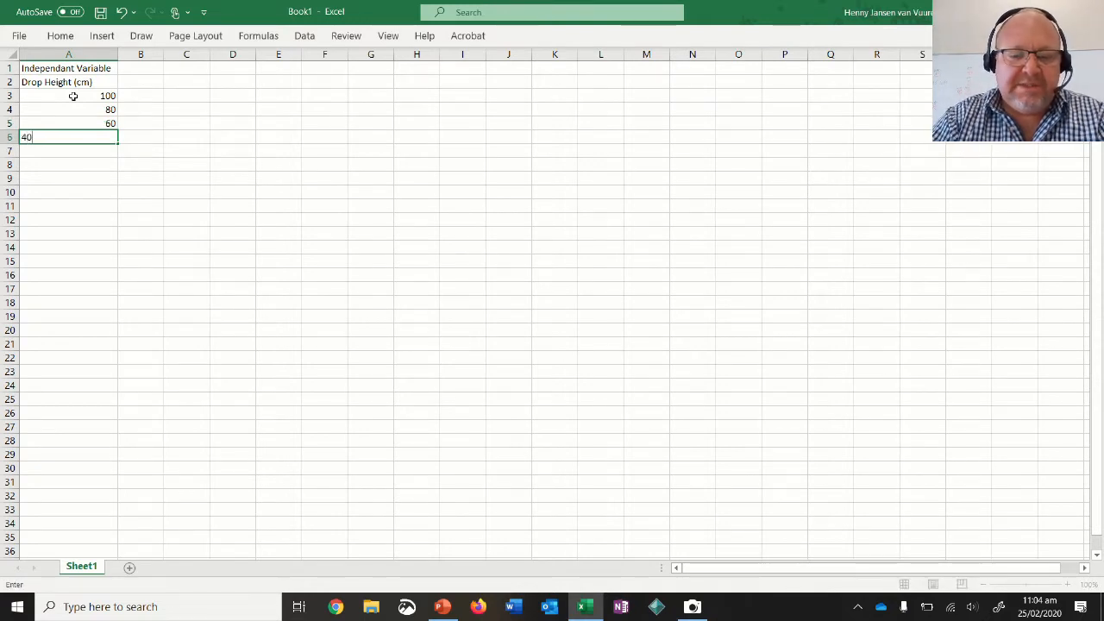
{"action": "key", "text": "Return"}
{"action": "type", "text": "20"}
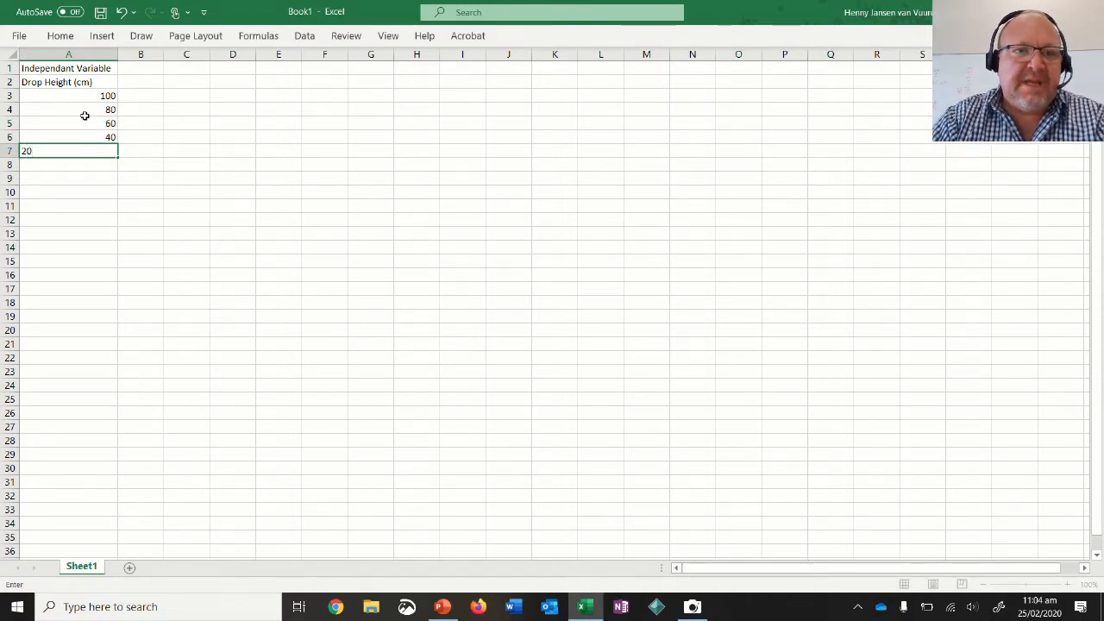
{"action": "left_click", "coordinate": [114, 214]}
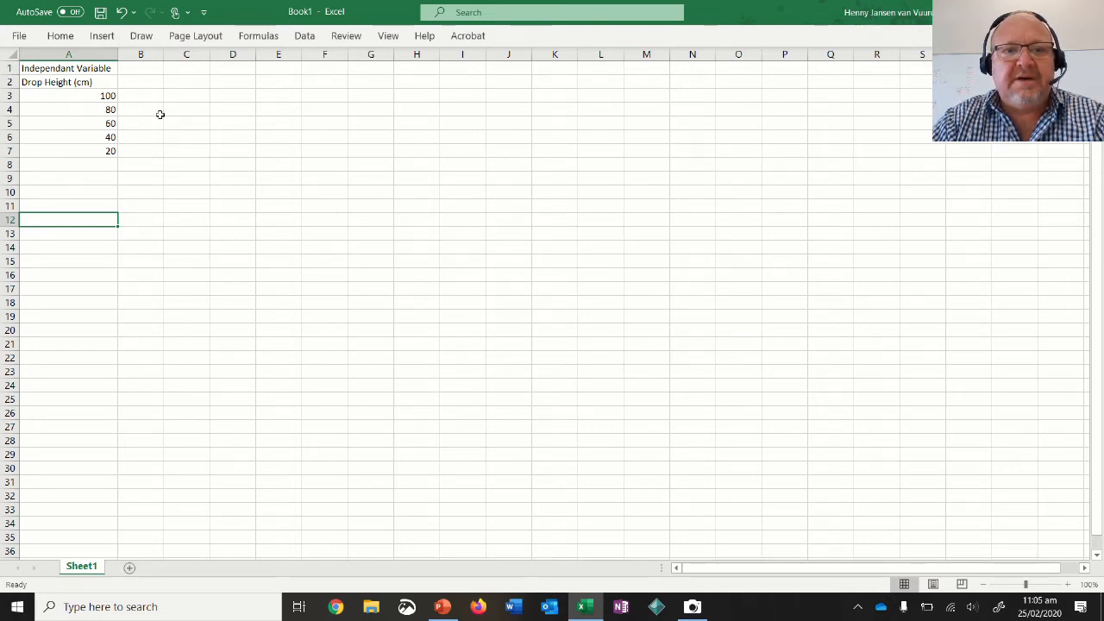
Widen column B and enter the heading "Dependant Variable" in cell B1.
{"action": "left_click_drag", "start_coordinate": [164, 56], "coordinate": [204, 56]}
{"action": "left_click", "coordinate": [164, 70]}
{"action": "type", "text": "De"}
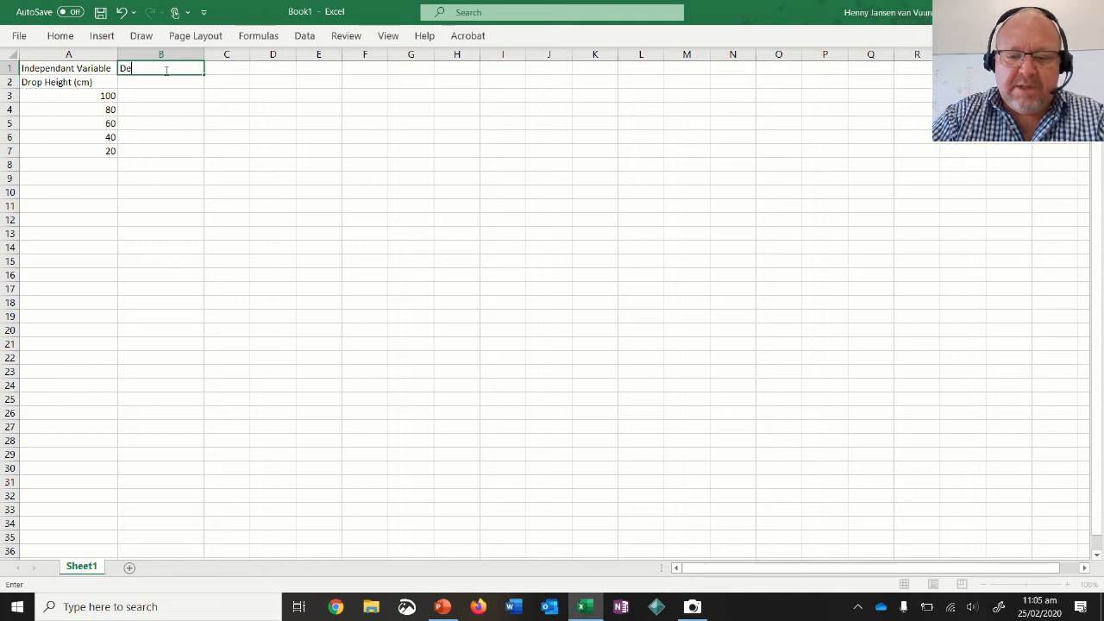
{"action": "type", "text": "pendant"}
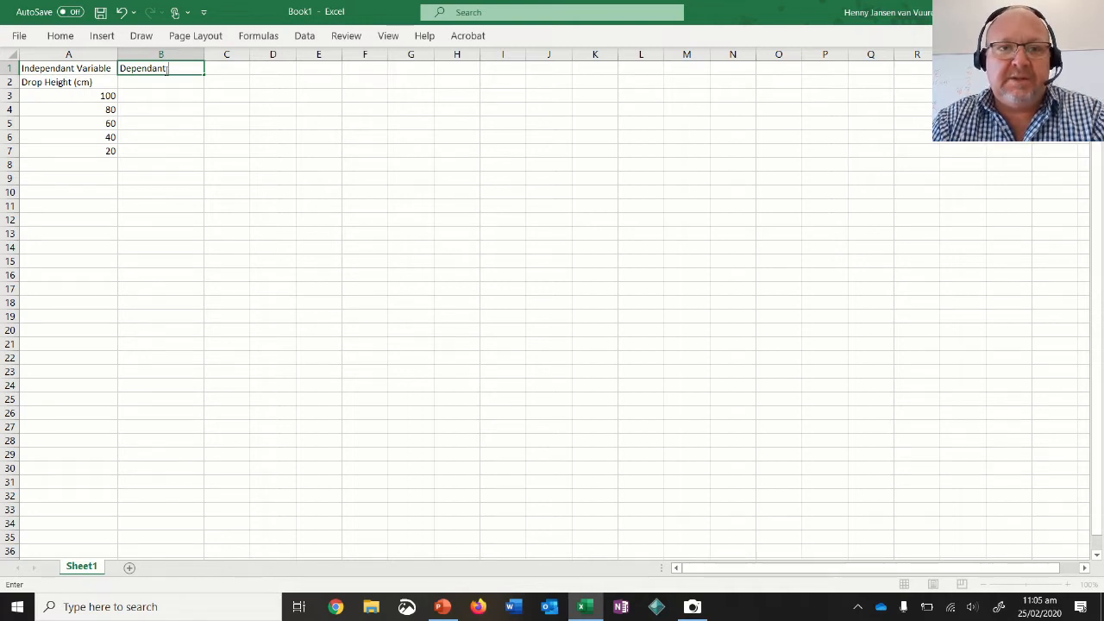
{"action": "type", "text": "Varia"}
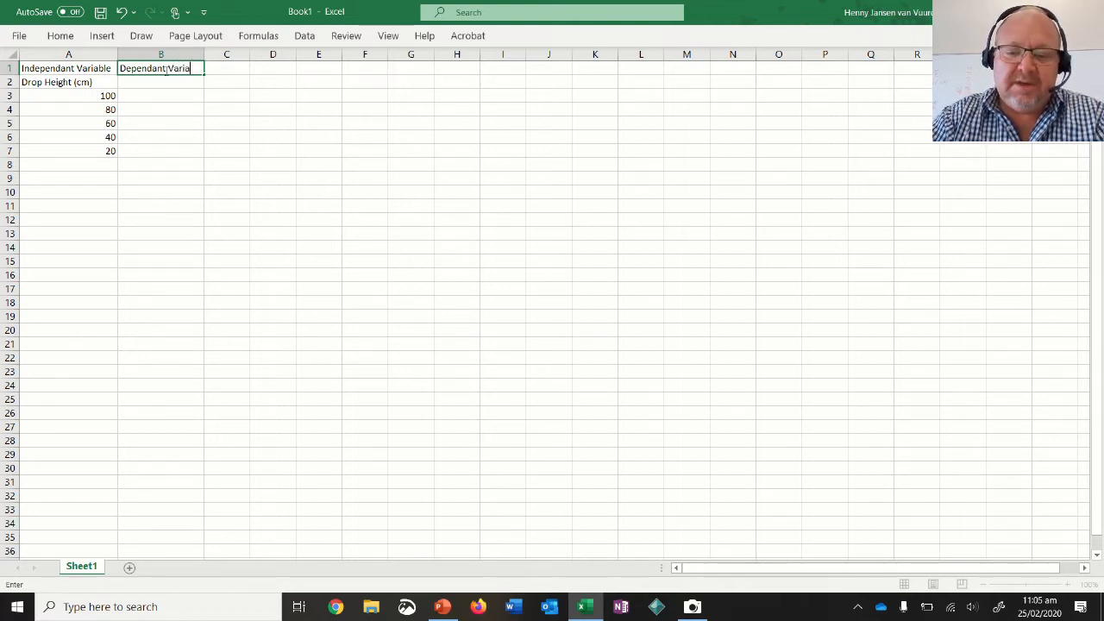
{"action": "type", "text": "be"}
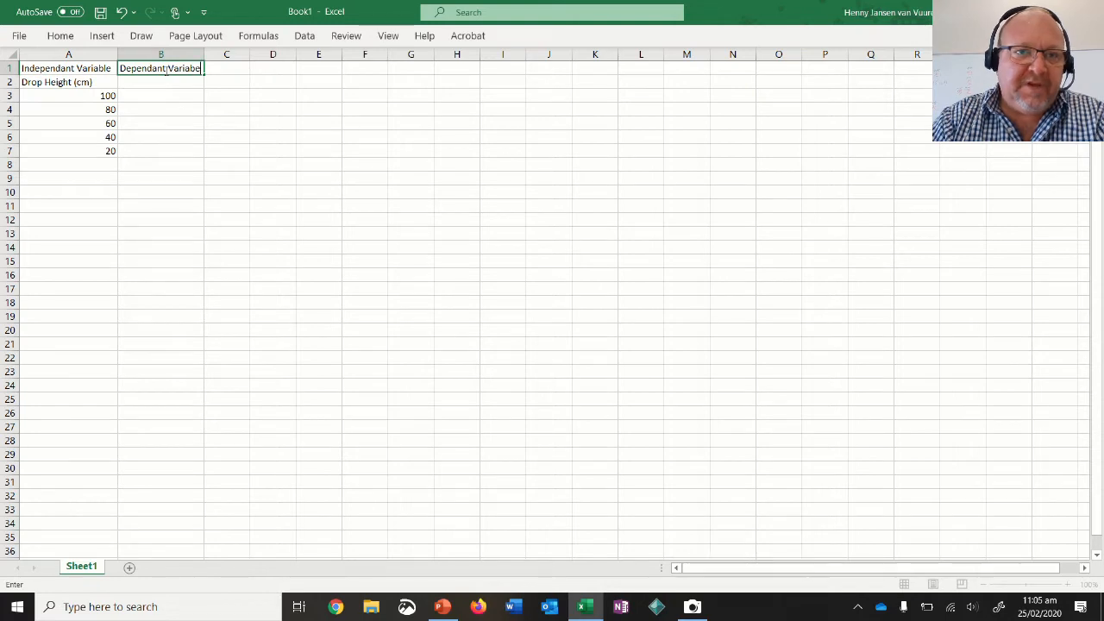
{"action": "key", "text": "BackSpace"}
{"action": "key", "text": "BackSpace"}
{"action": "type", "text": "ble"}
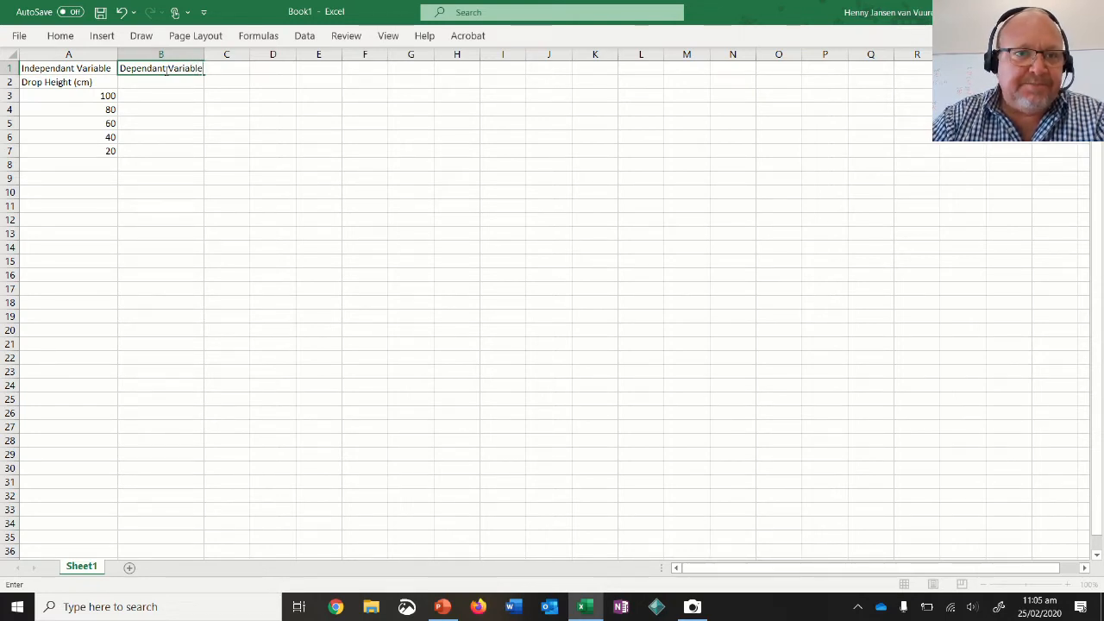
Enter the column label "Buonce Height (cm)" in cell B2.
{"action": "left_click", "coordinate": [148, 82]}
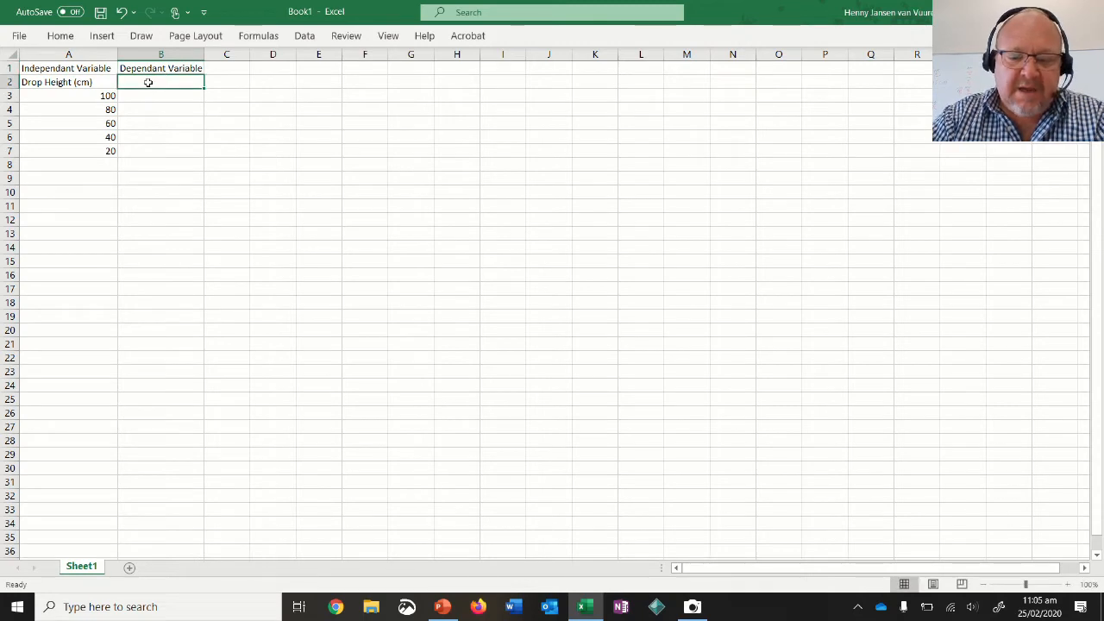
{"action": "type", "text": "Buonce Height"}
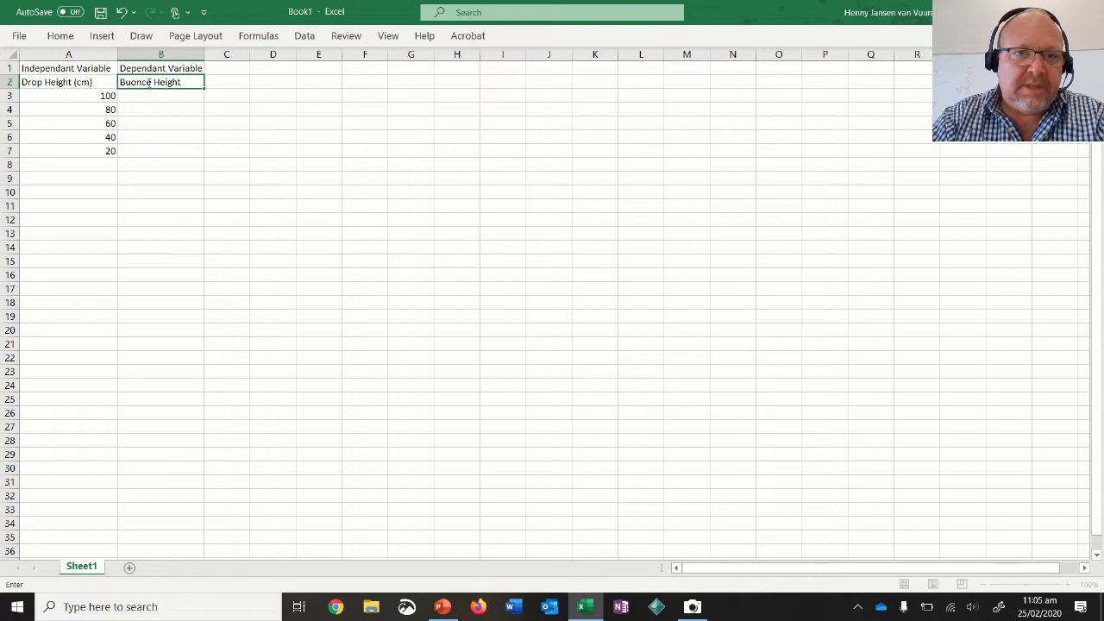
{"action": "type", "text": " (cm)"}
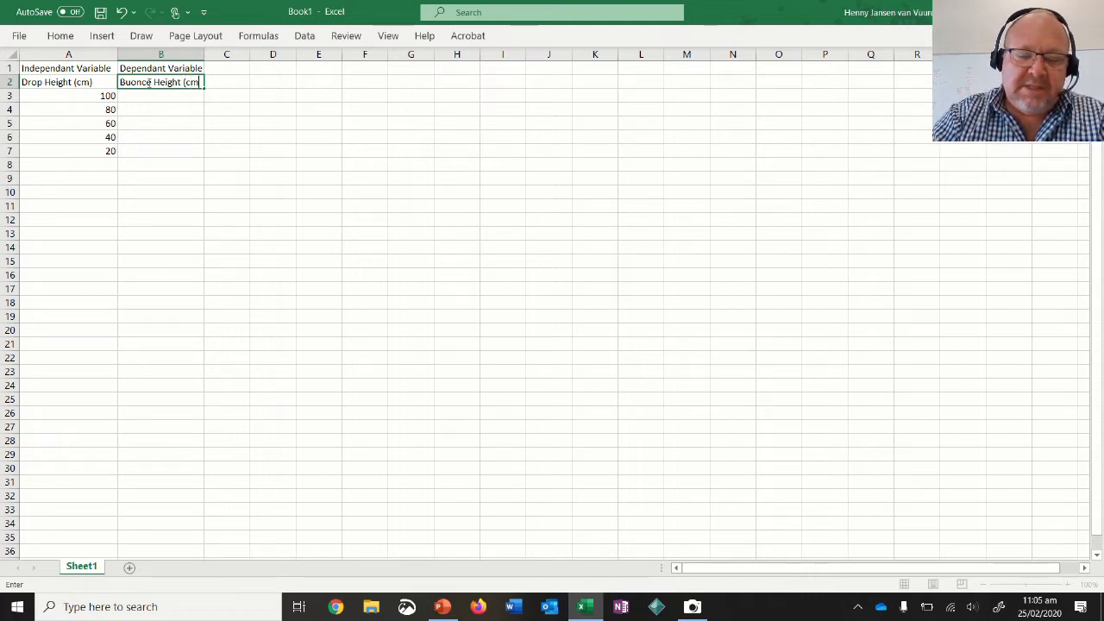
Correct the misspelled column label in cell B2 to "Bounce Height (cm)".
{"action": "left_click", "coordinate": [132, 83]}
{"action": "key", "text": "BackSpace"}
{"action": "type", "text": "u"}
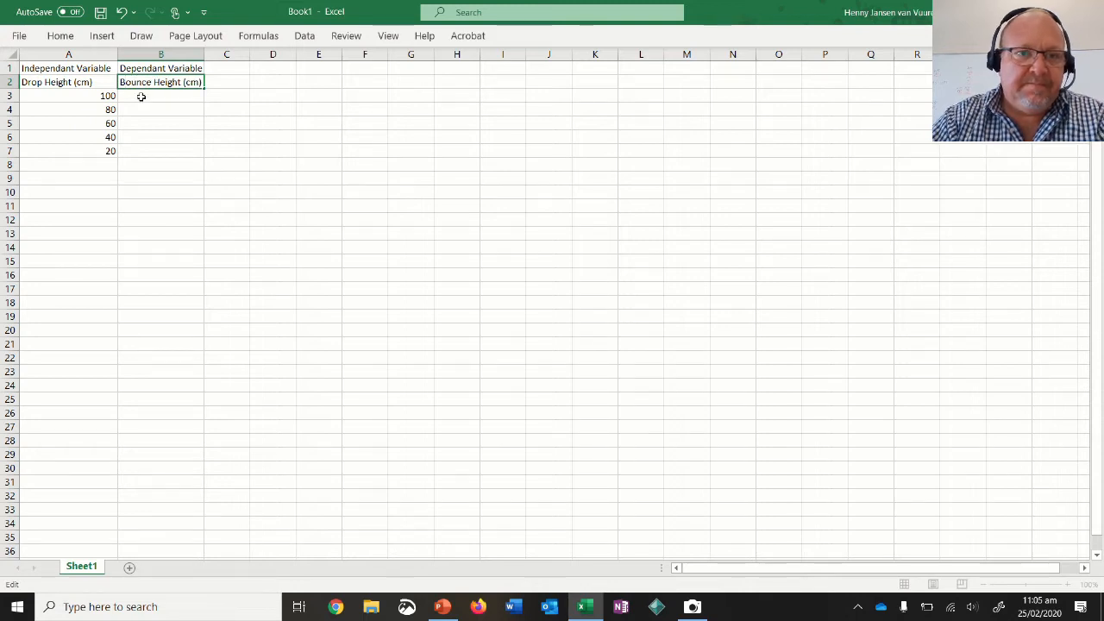
{"action": "left_click", "coordinate": [147, 95]}
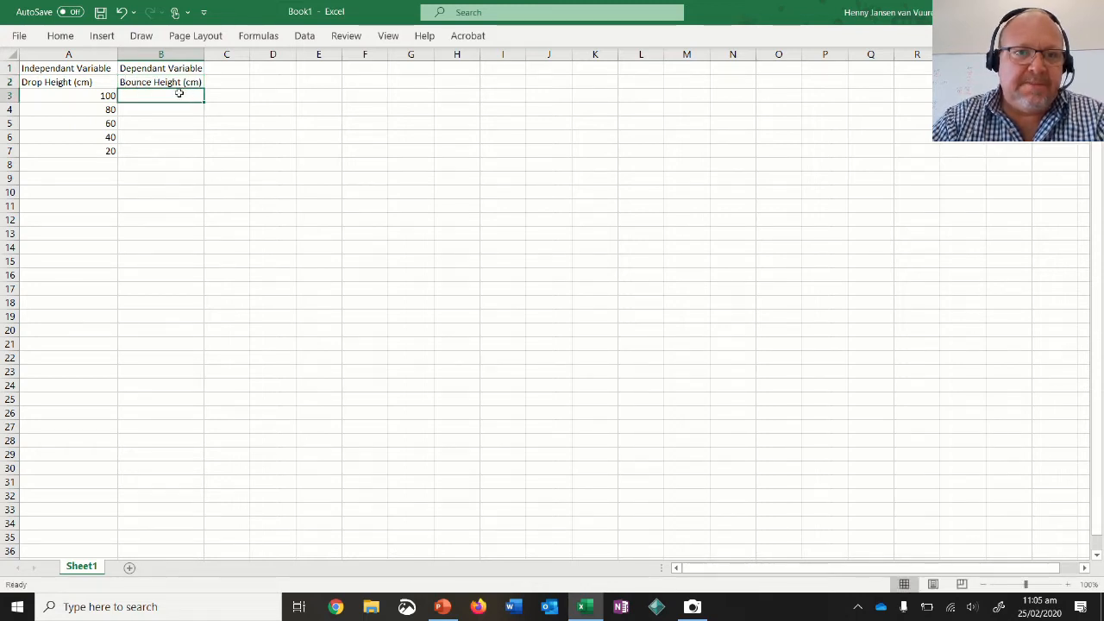
Add the trial number 1 to the end of the label in cell B2 and widen column B to fit it.
{"action": "left_click", "coordinate": [166, 83]}
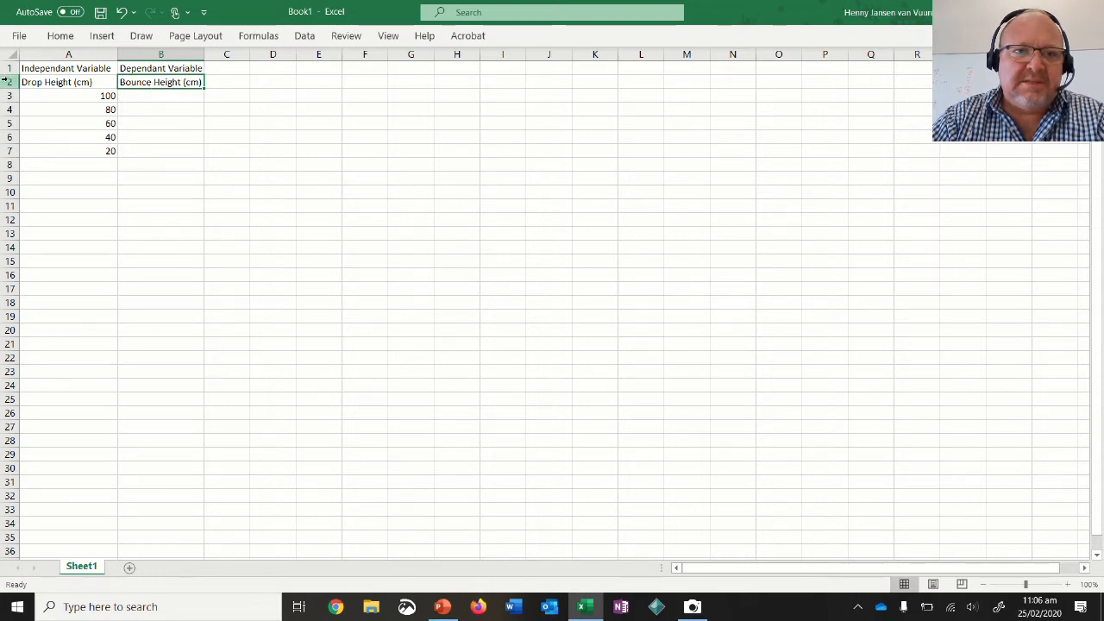
{"action": "double_click", "coordinate": [192, 81]}
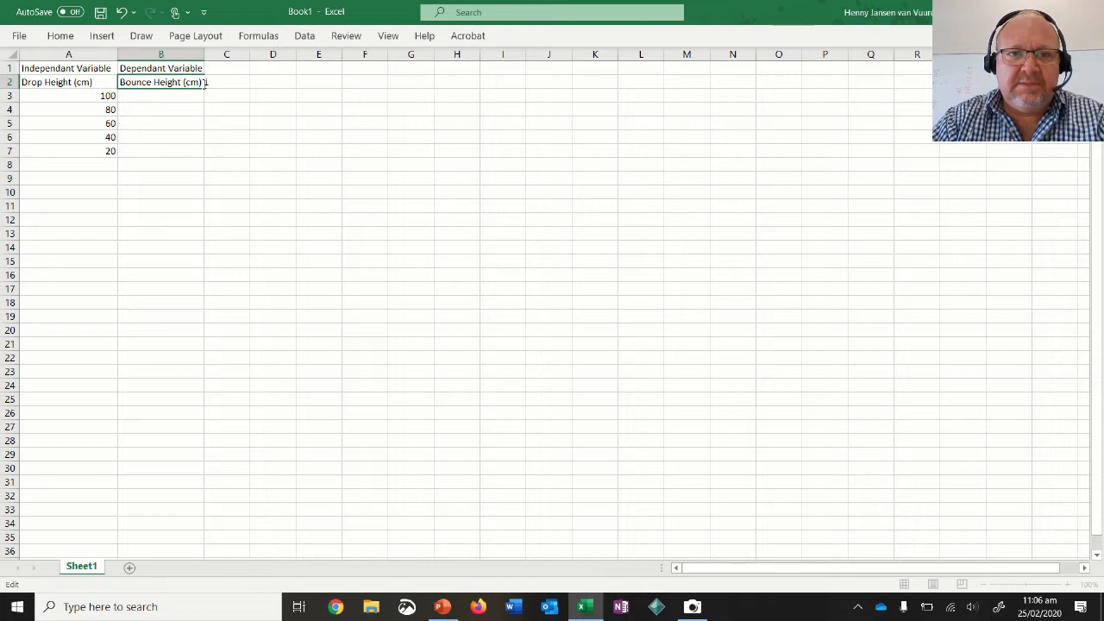
{"action": "type", "text": "1"}
{"action": "key", "text": "Return"}
{"action": "left_click_drag", "start_coordinate": [207, 53], "coordinate": [218, 52]}
Fill the numbered bounce height label from B2 across to G2 so the trials run up to 6.
{"action": "left_click", "coordinate": [169, 82]}
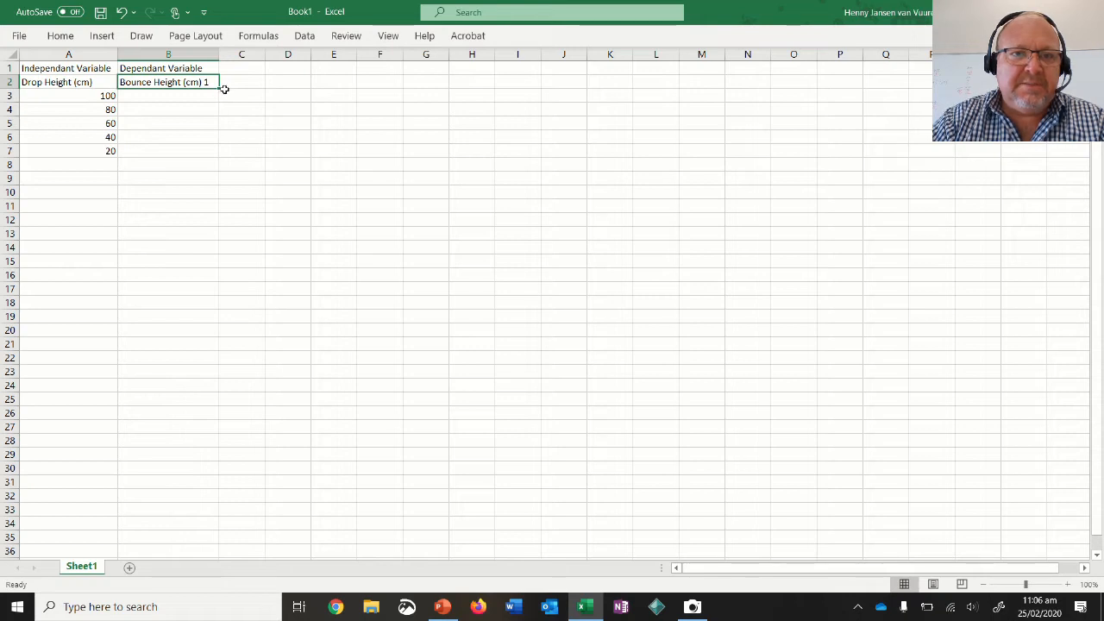
{"action": "left_click_drag", "start_coordinate": [223, 89], "coordinate": [435, 82]}
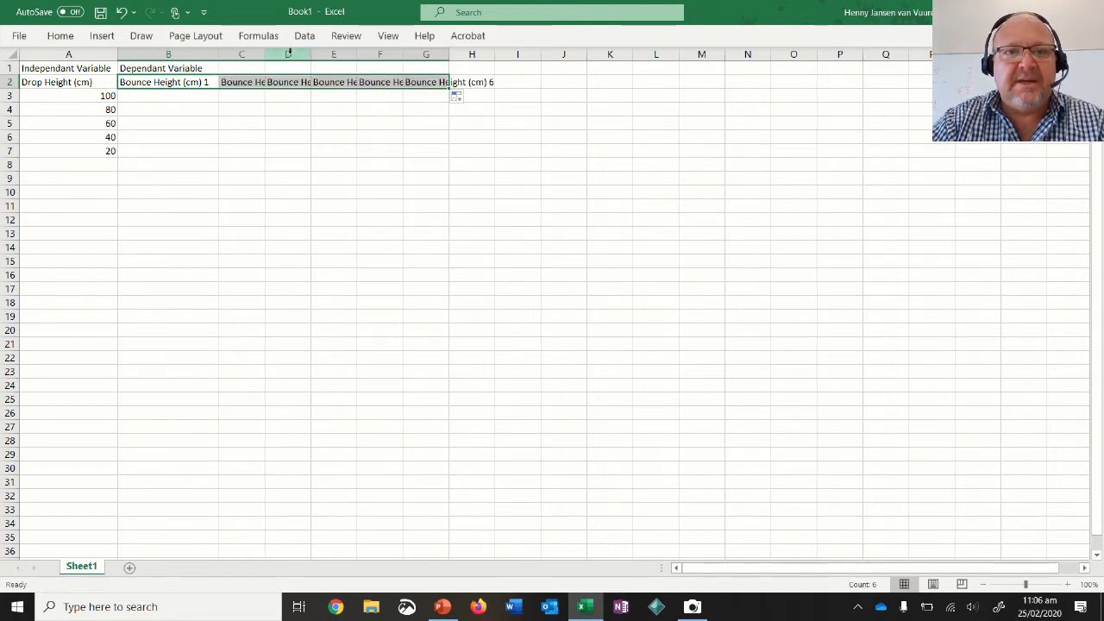
{"action": "left_click", "coordinate": [271, 151]}
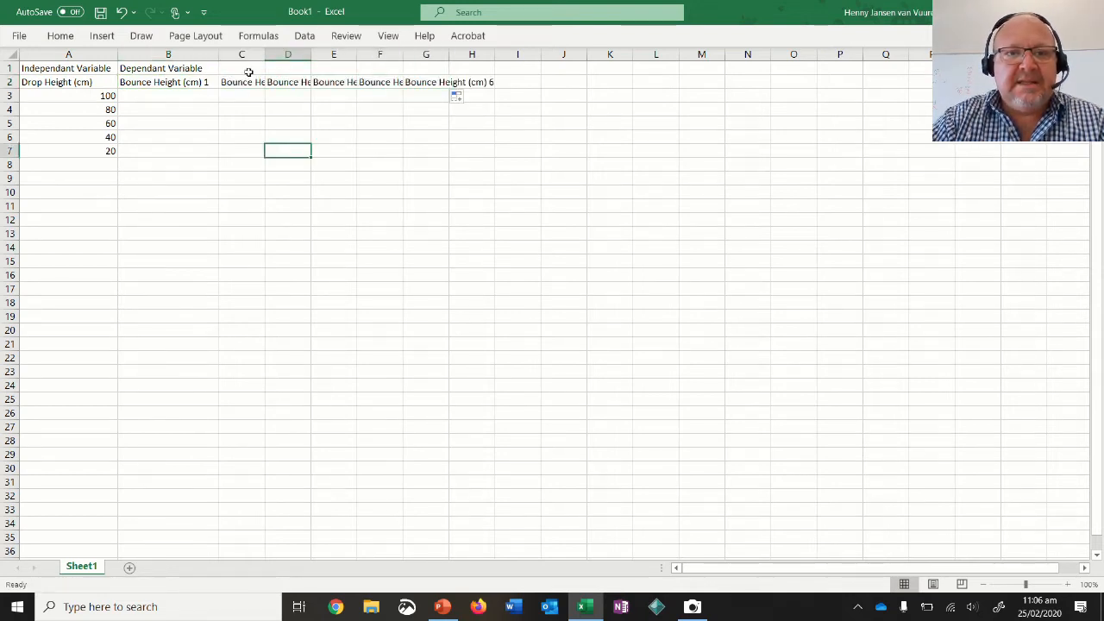
Autofit the widths of columns B to H to their contents.
{"action": "left_click", "coordinate": [186, 57]}
{"action": "left_click_drag", "start_coordinate": [185, 57], "coordinate": [467, 41]}
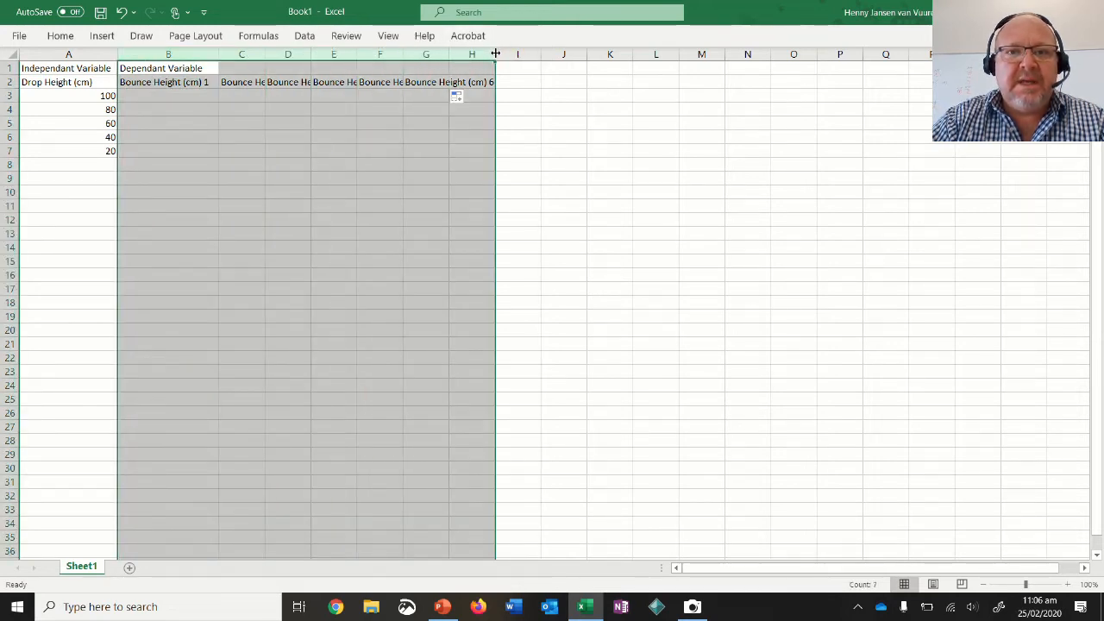
{"action": "double_click", "coordinate": [449, 55]}
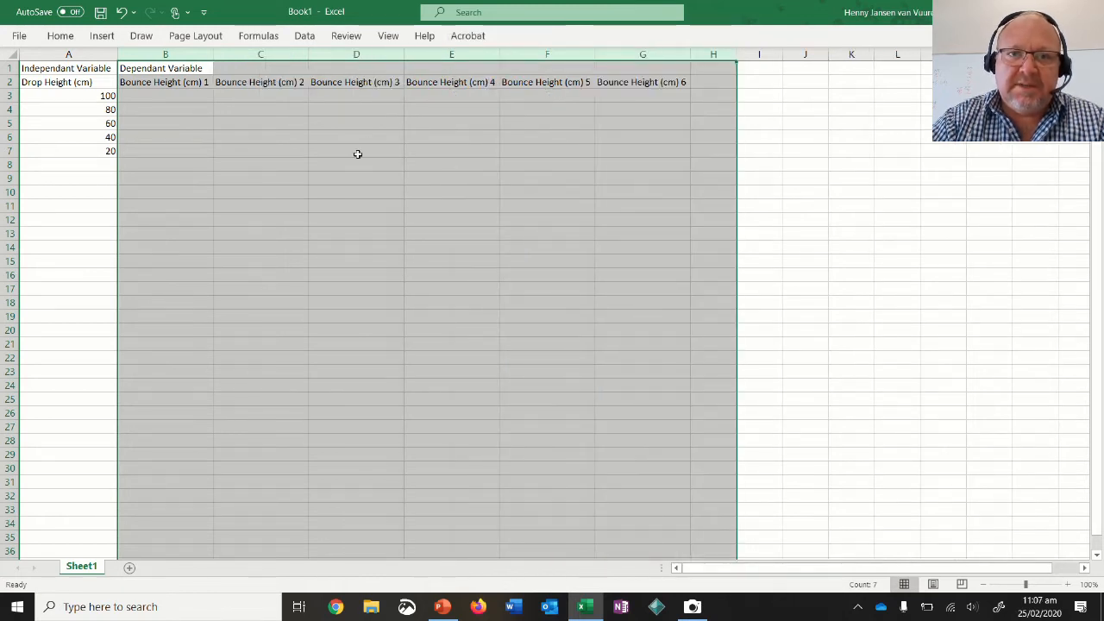
{"action": "left_click", "coordinate": [357, 153]}
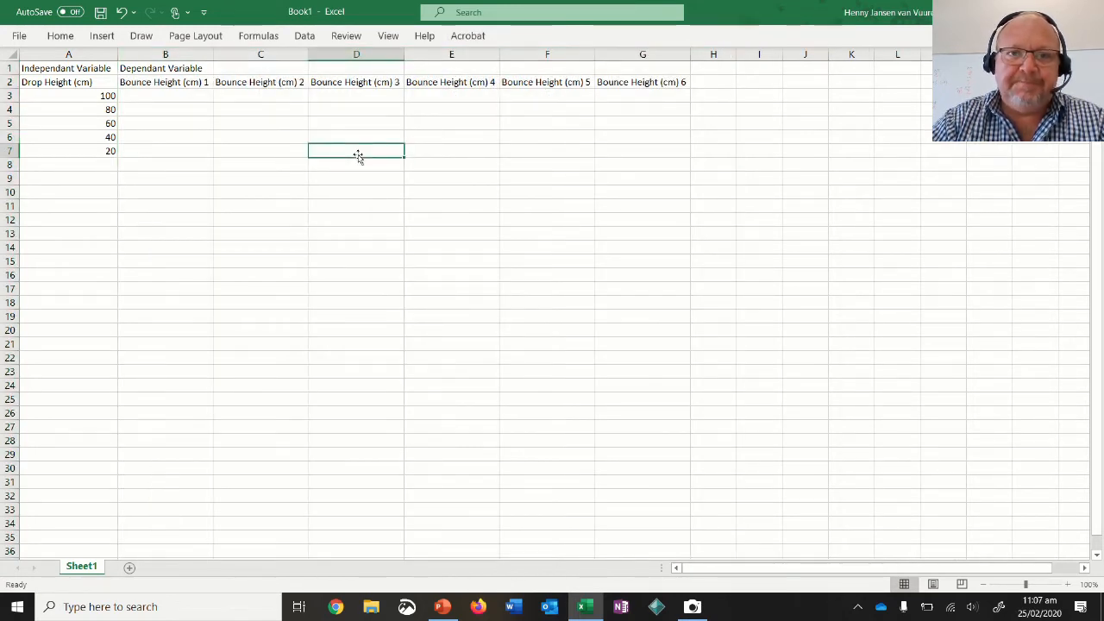
Enter the first three bounce heights for the 100 cm drop, 75, 77 and 89, in cells B3 to D3.
{"action": "left_click", "coordinate": [172, 102]}
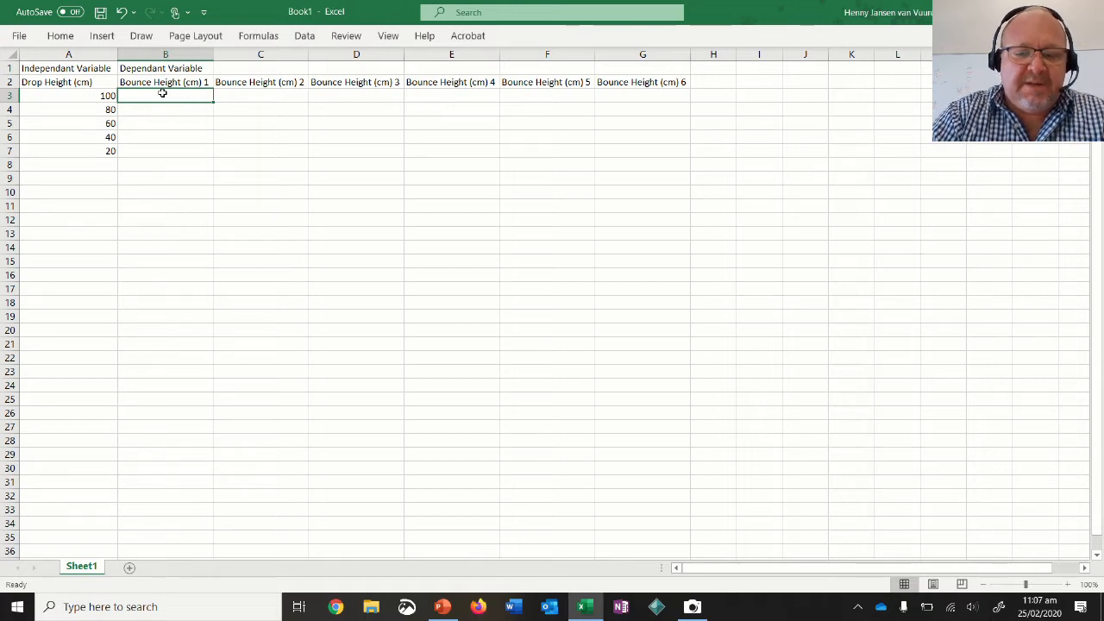
{"action": "type", "text": "75"}
{"action": "key", "text": "Tab"}
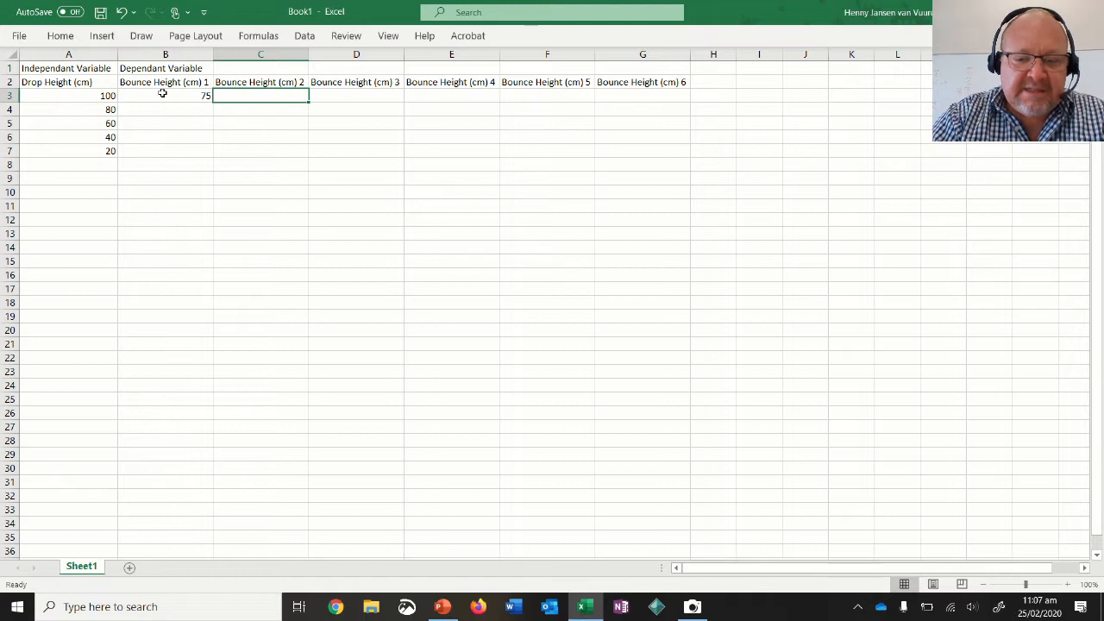
{"action": "type", "text": "77"}
{"action": "key", "text": "Tab"}
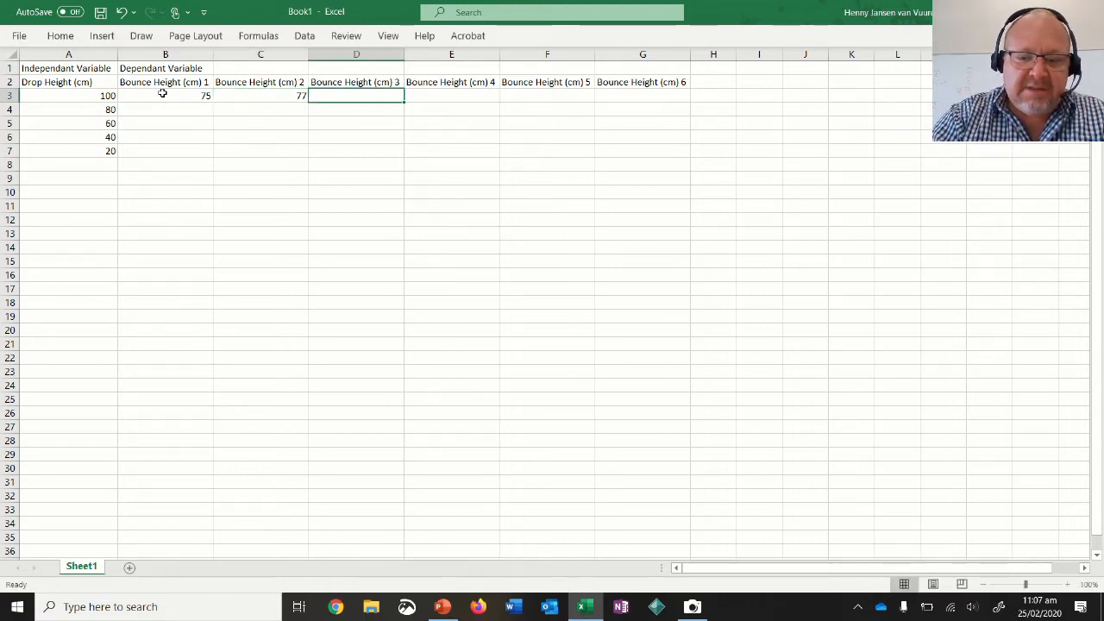
{"action": "type", "text": "89"}
{"action": "key", "text": "Tab"}
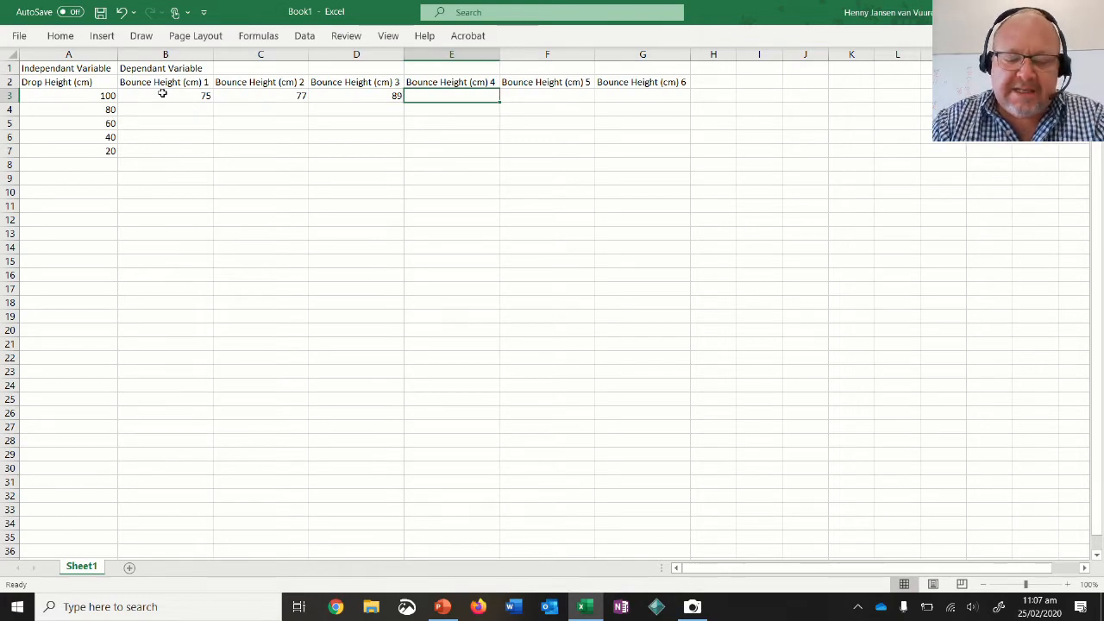
Enter the fourth and fifth bounce heights for the 100 cm drop, 76 and 73, in cells E3 and F3.
{"action": "key", "text": "Left"}
{"action": "key", "text": "Left"}
{"action": "key", "text": "Left"}
{"action": "key", "text": "Right"}
{"action": "key", "text": "Right"}
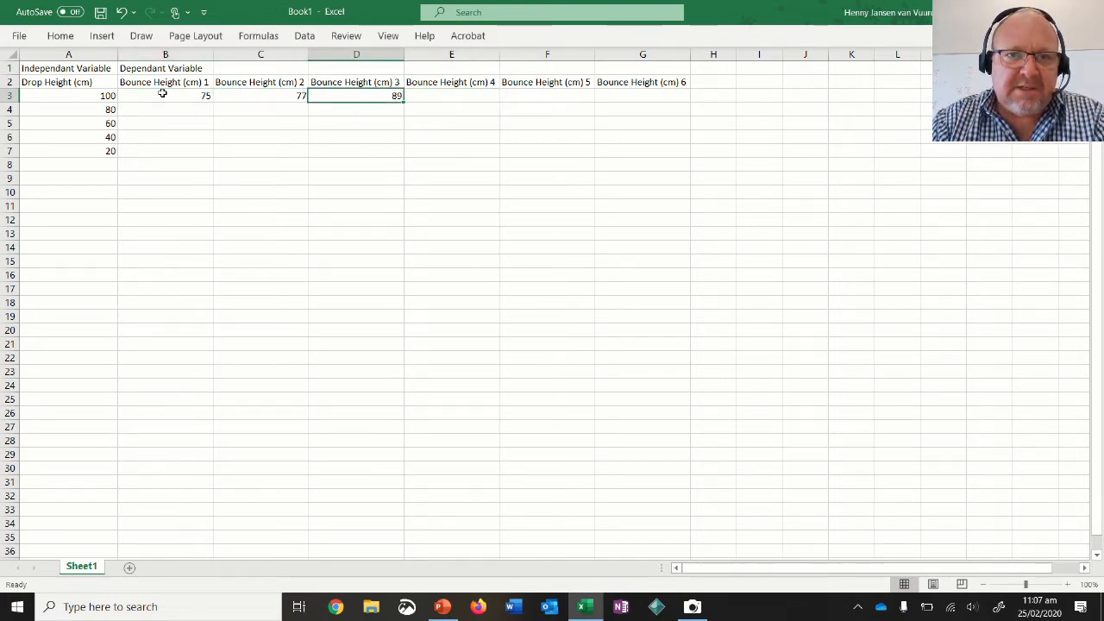
{"action": "key", "text": "Right"}
{"action": "type", "text": "76"}
{"action": "key", "text": "Tab"}
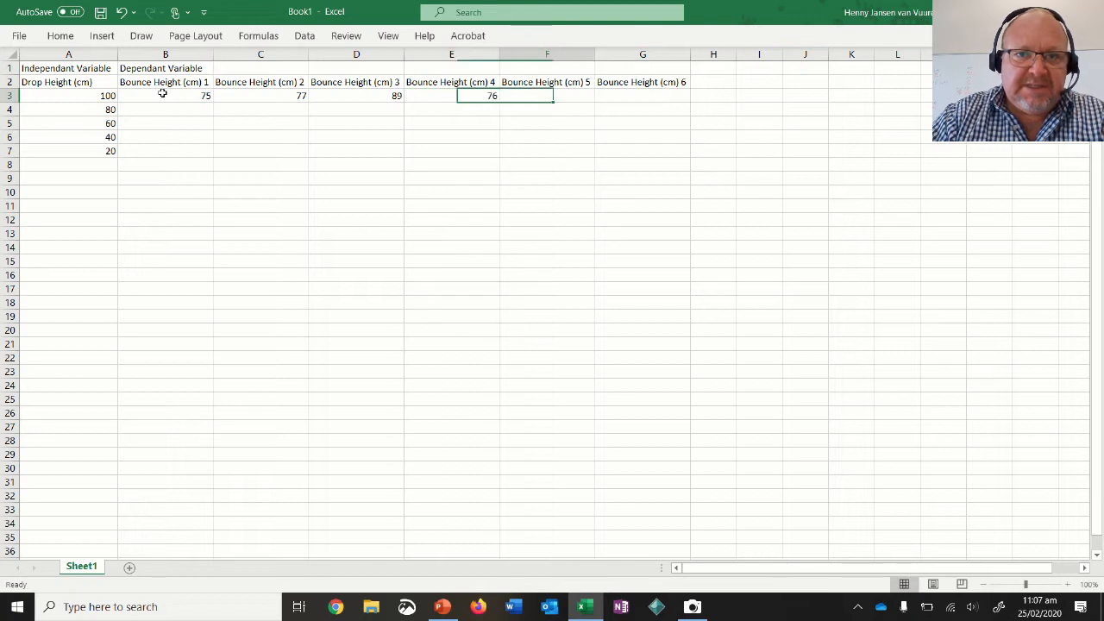
{"action": "type", "text": "7"}
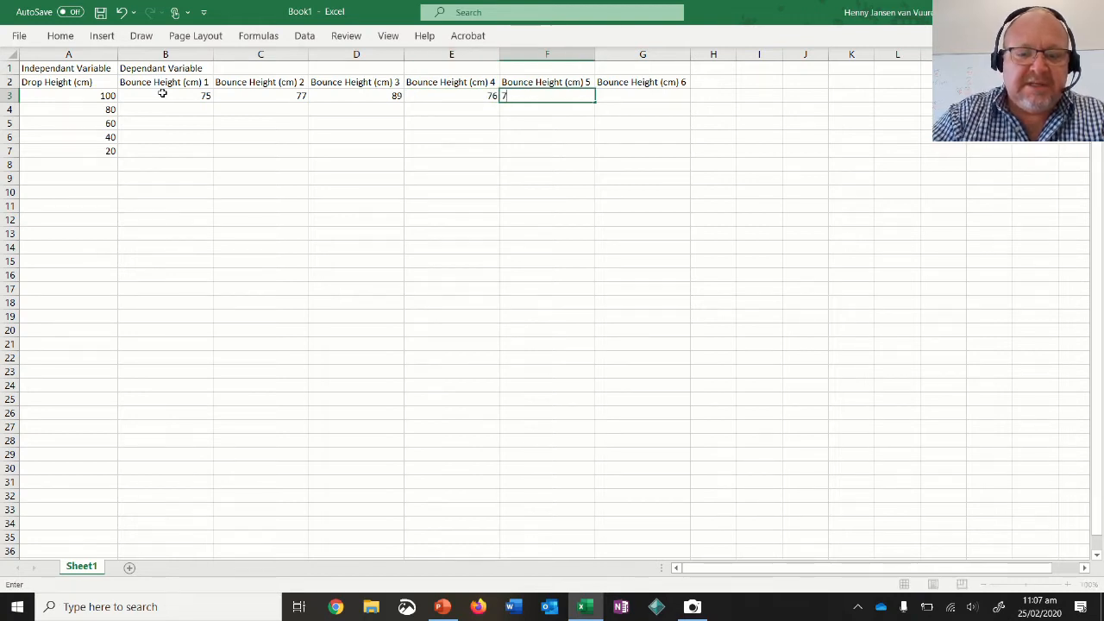
{"action": "type", "text": "3"}
{"action": "key", "text": "Tab"}
Compare the bounce heights recorded across row 3, checking the third trial in D3 against the others.
{"action": "key", "text": "Left"}
{"action": "key", "text": "Left"}
{"action": "key", "text": "Left"}
{"action": "key", "text": "Left"}
{"action": "key", "text": "Right"}
{"action": "key", "text": "Right"}
{"action": "key", "text": "Right"}
{"action": "key", "text": "Left"}
{"action": "key", "text": "Left"}
{"action": "key", "text": "Left"}
{"action": "key", "text": "Right"}
{"action": "key", "text": "Right"}
{"action": "key", "text": "Right"}
{"action": "key", "text": "Right"}
{"action": "key", "text": "Left"}
{"action": "key", "text": "Left"}
{"action": "key", "text": "Left"}
{"action": "key", "text": "Left"}
{"action": "key", "text": "Left"}
{"action": "key", "text": "Left"}
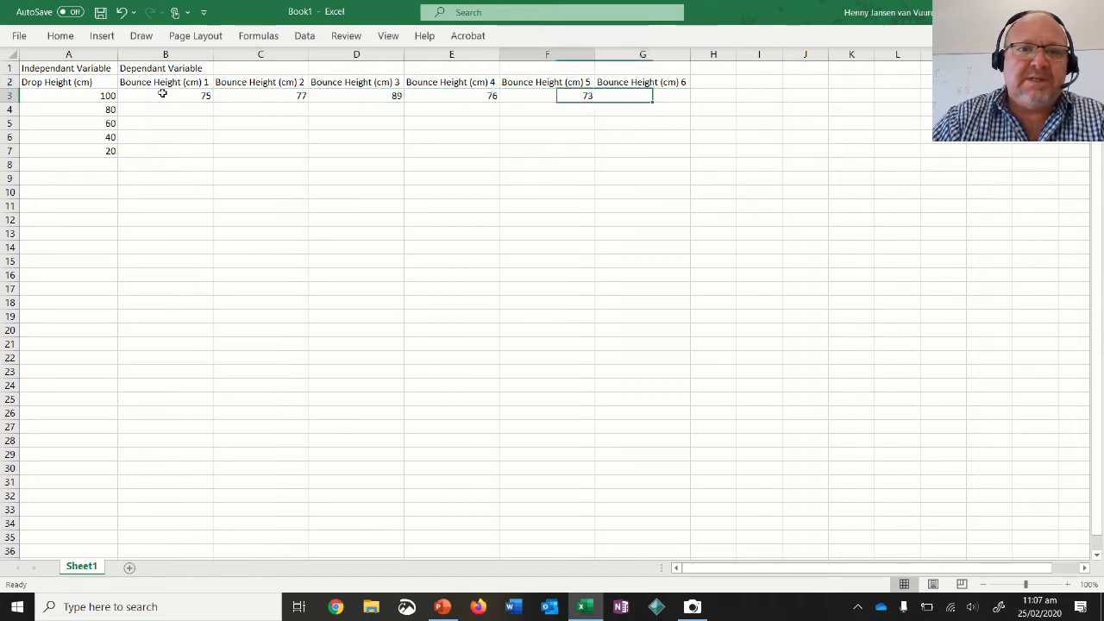
{"action": "key", "text": "Right"}
{"action": "key", "text": "Down"}
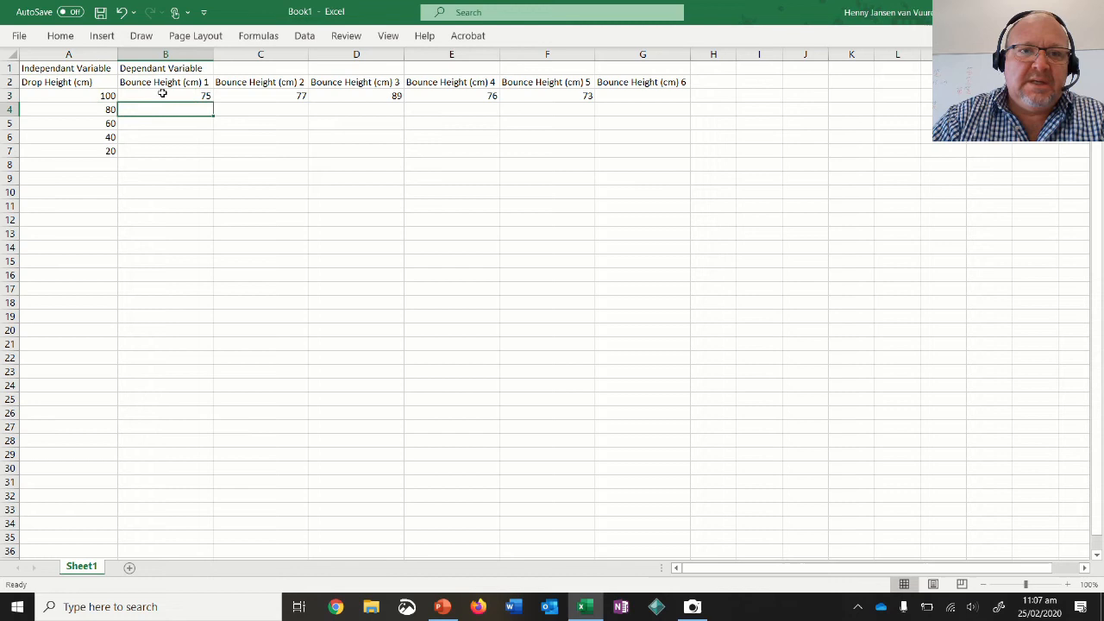
{"action": "key", "text": "Right"}
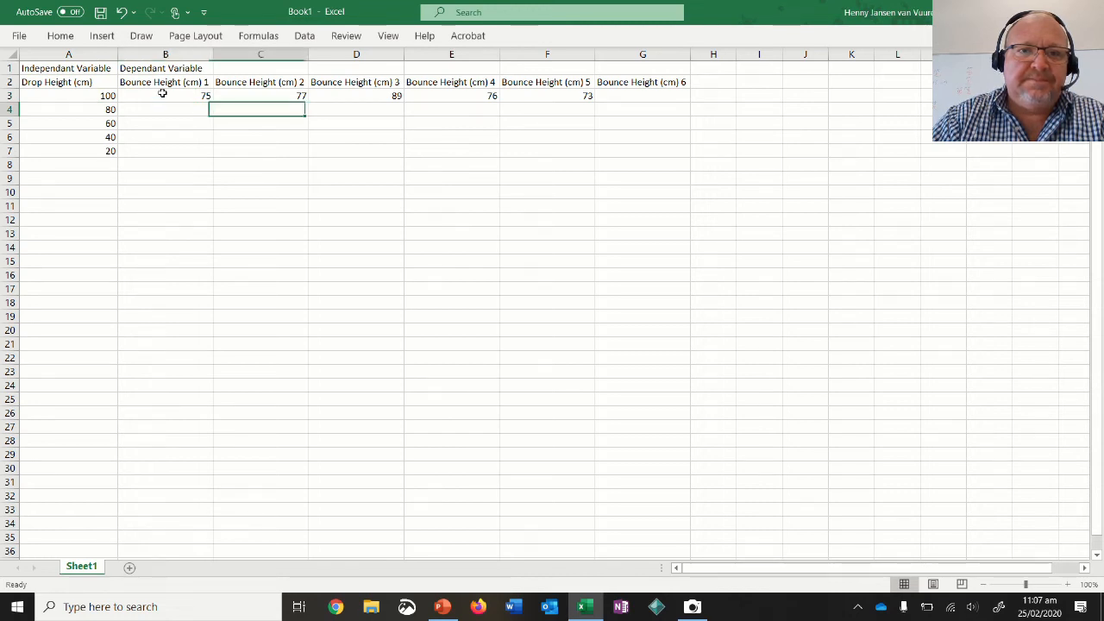
{"action": "key", "text": "Right"}
{"action": "key", "text": "Up"}
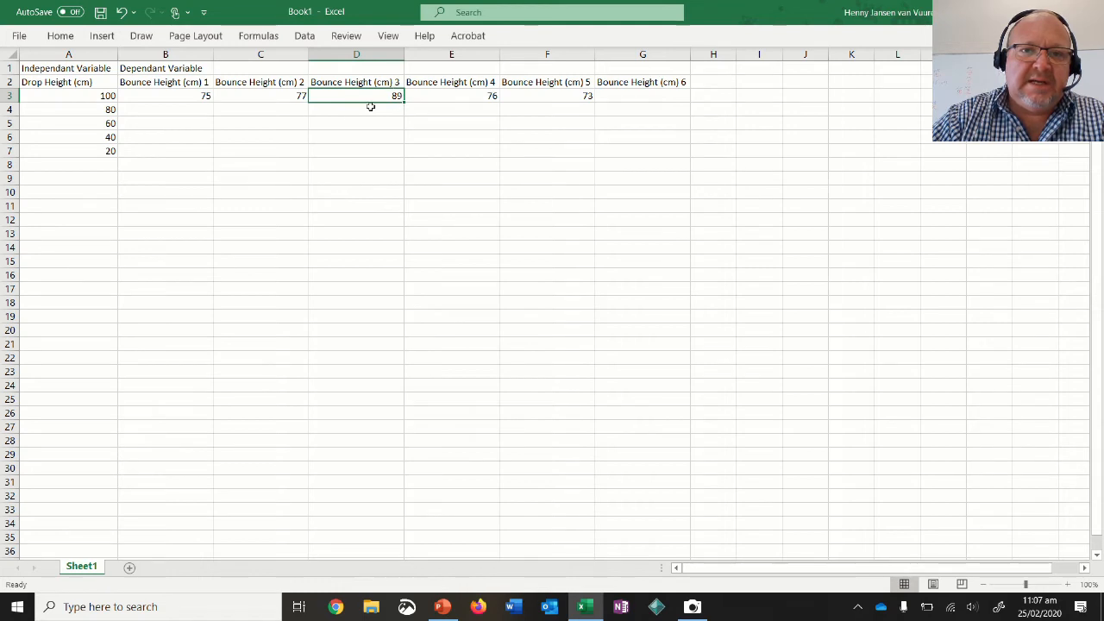
Enter the bounce heights 60, 63 and 58 for the 80 cm drop in cells B4 to D4.
{"action": "left_click", "coordinate": [187, 109]}
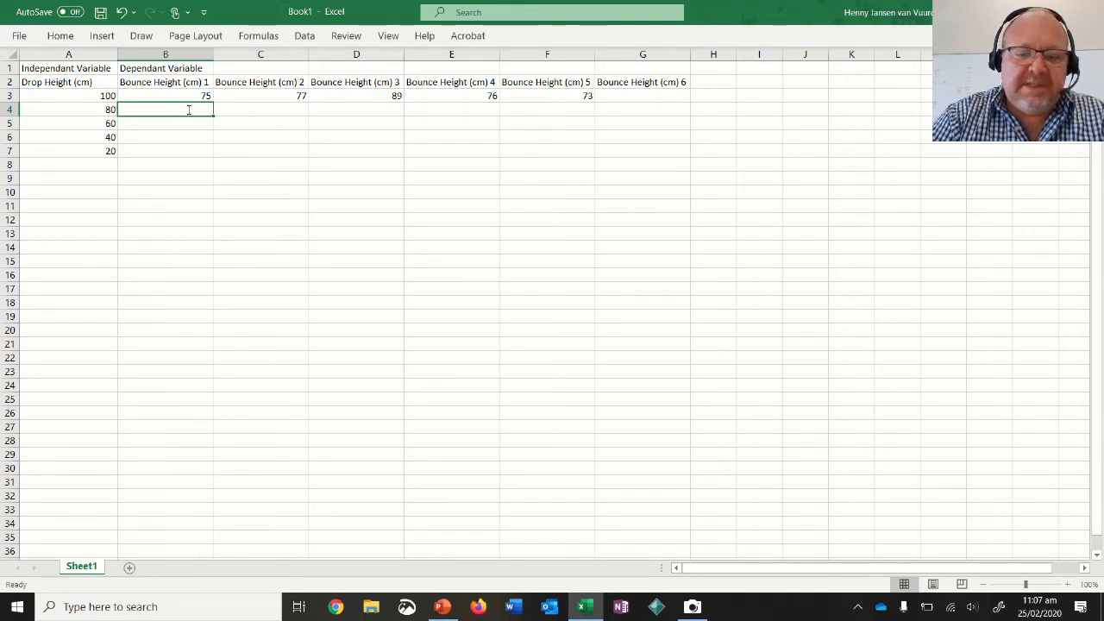
{"action": "type", "text": "60"}
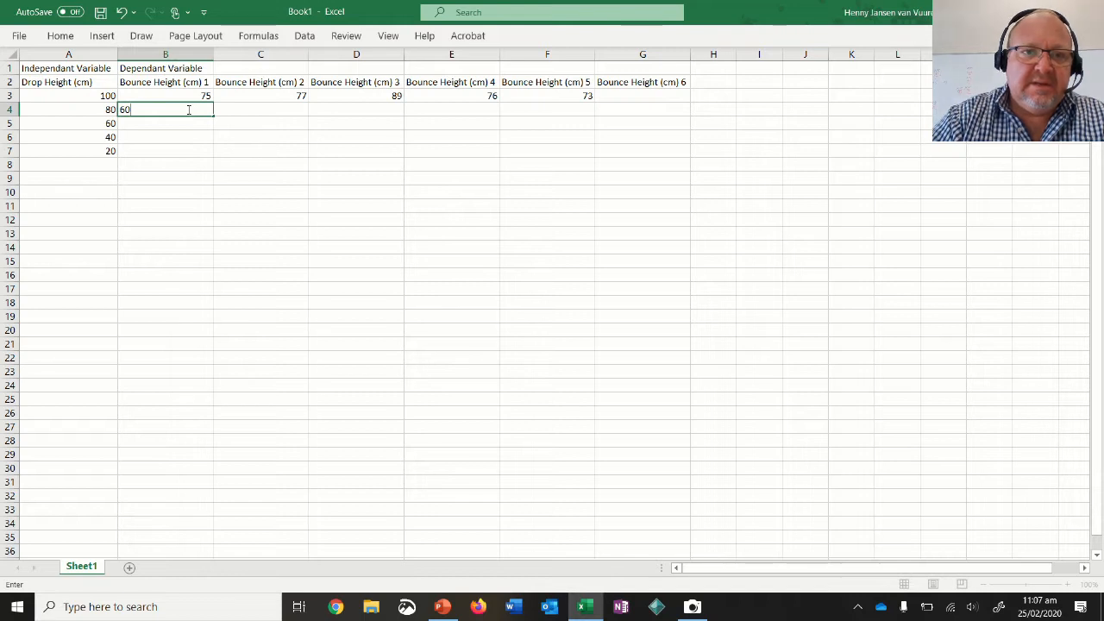
{"action": "key", "text": "Tab"}
{"action": "type", "text": "6"}
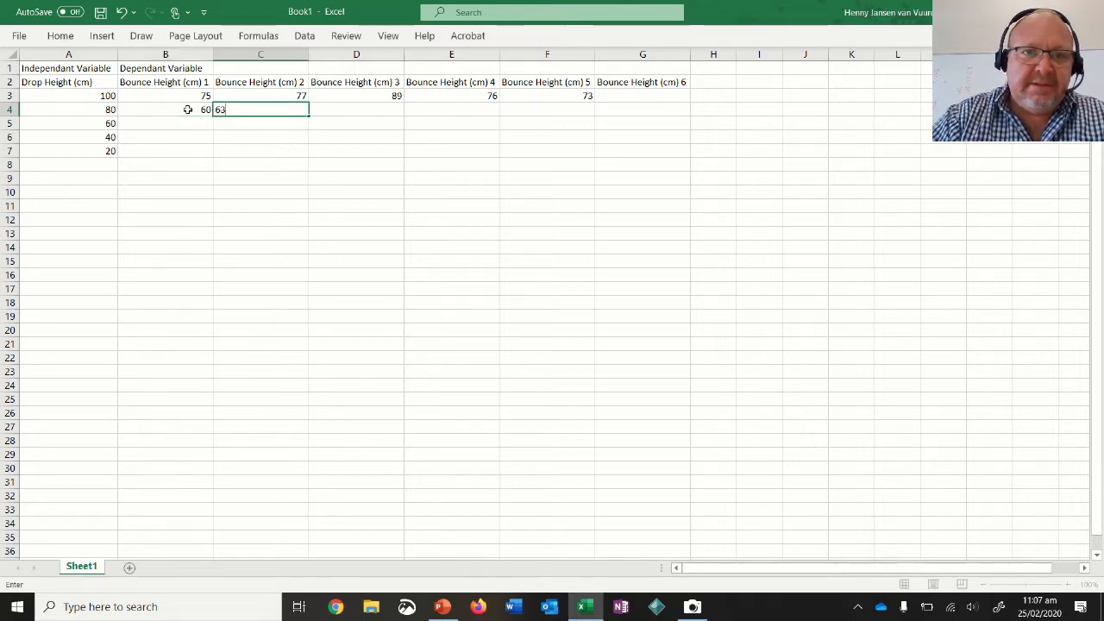
{"action": "key", "text": "Tab"}
{"action": "type", "text": "58"}
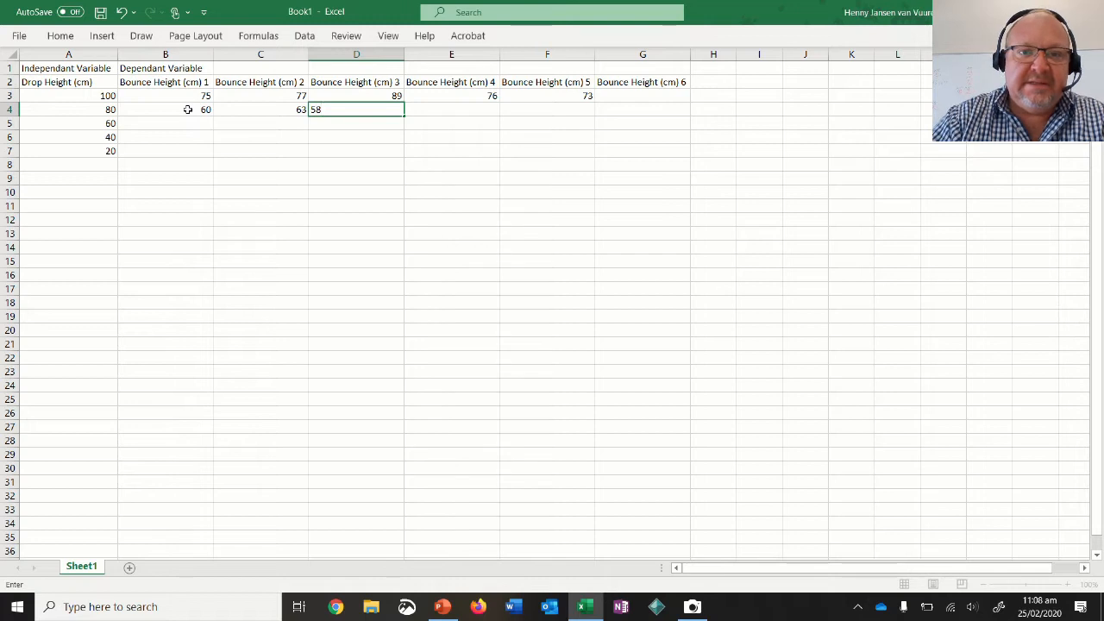
{"action": "key", "text": "Tab"}
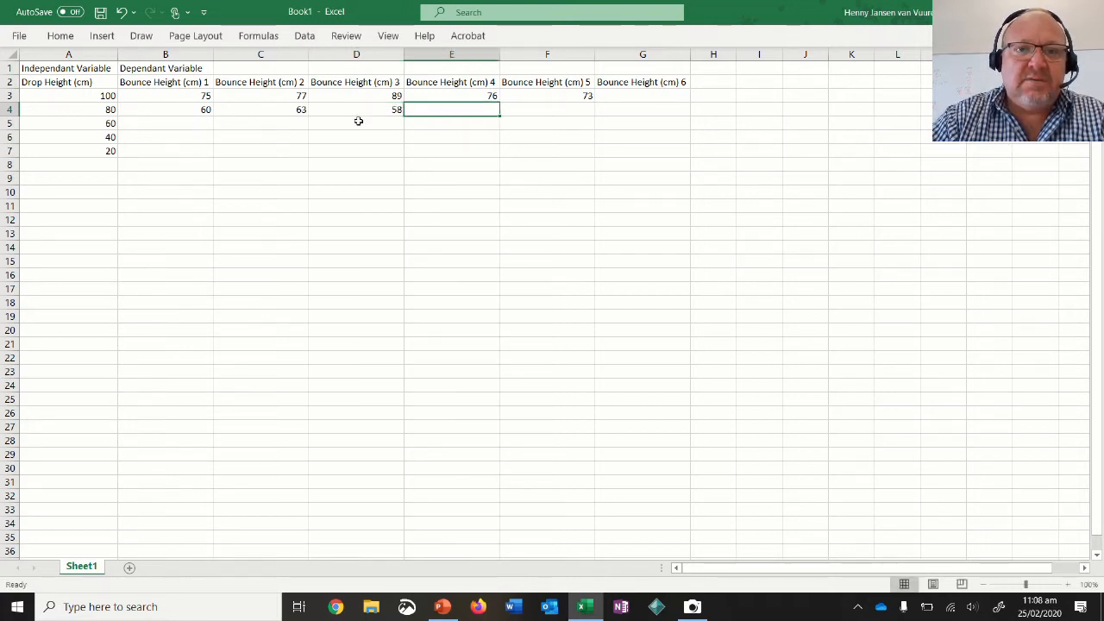
Enter the first four bounce heights for the 60 cm drop, 20, 35, 30 and 22, in cells B5 to E5.
{"action": "left_click", "coordinate": [186, 126]}
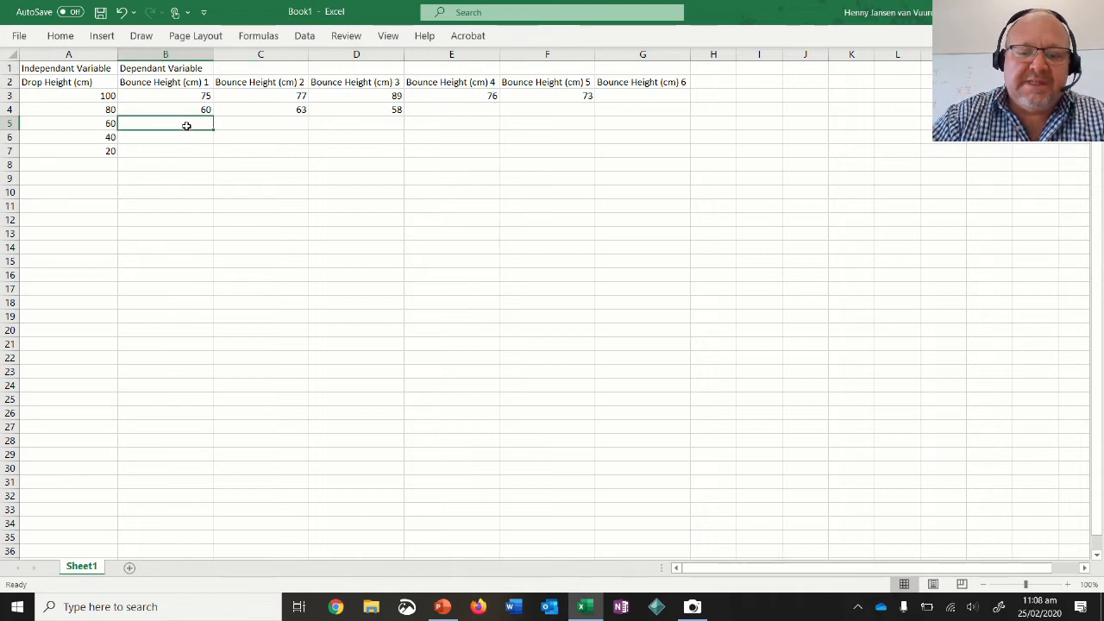
{"action": "type", "text": "20"}
{"action": "key", "text": "Tab"}
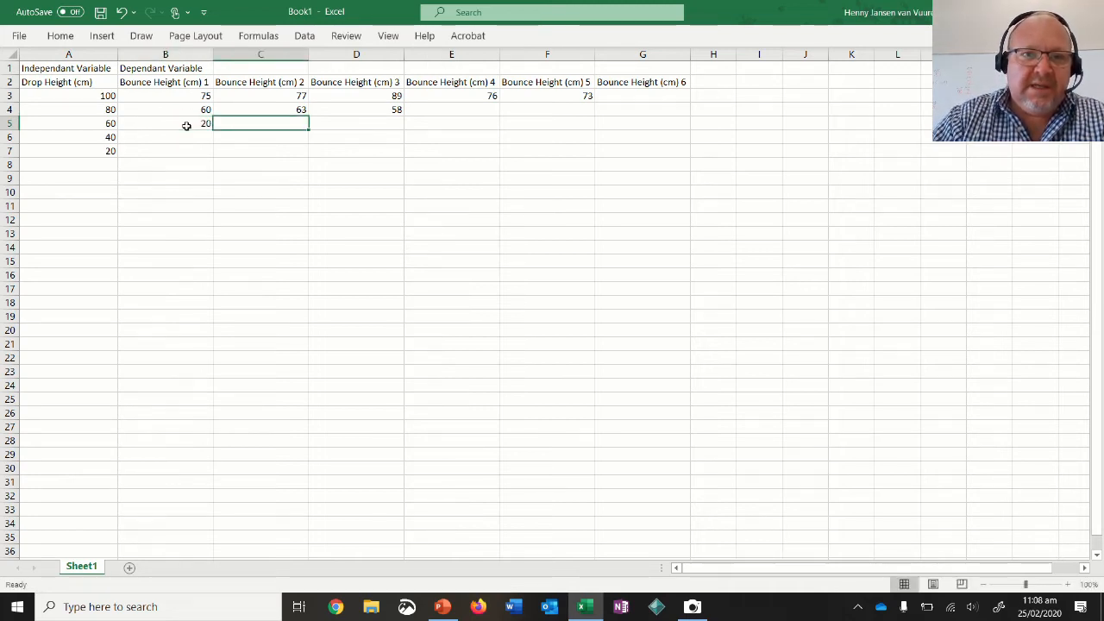
{"action": "type", "text": "35"}
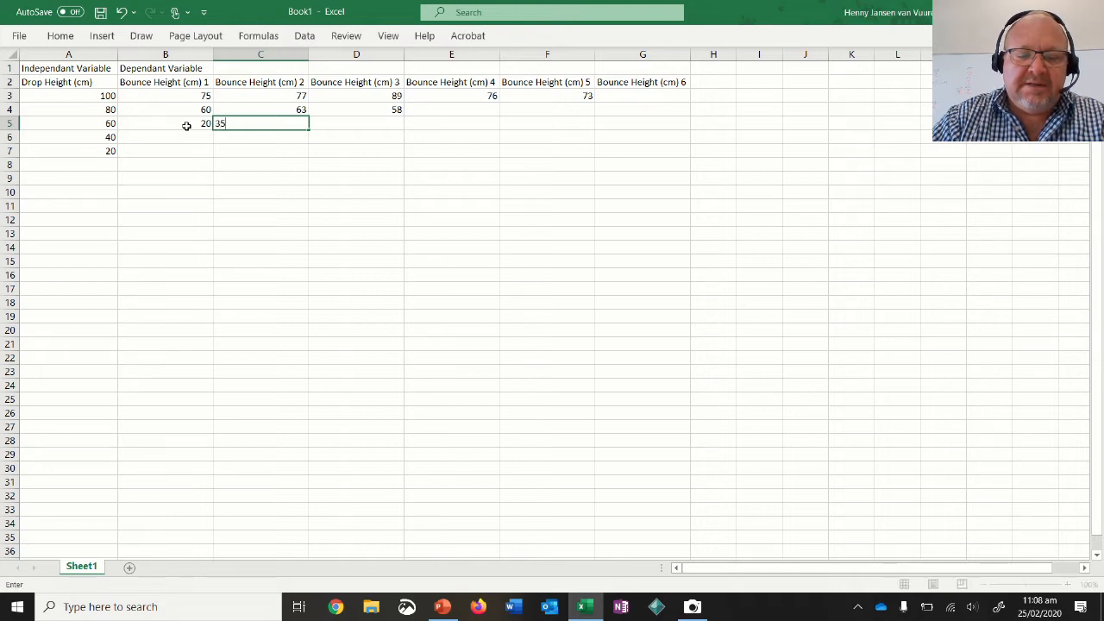
{"action": "key", "text": "Tab"}
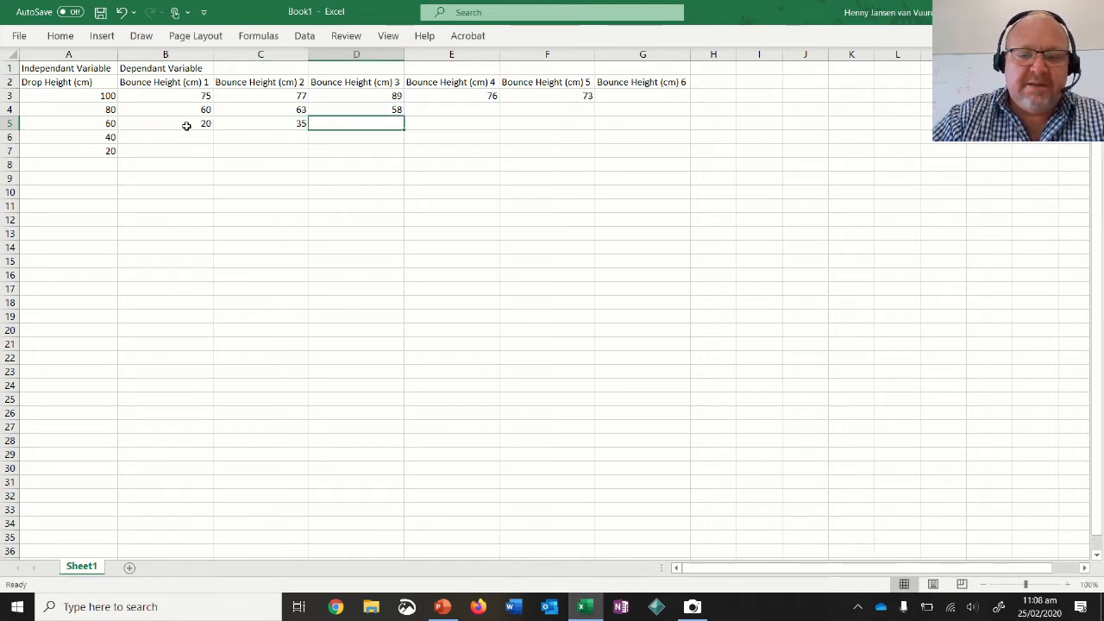
{"action": "type", "text": "30"}
{"action": "key", "text": "Tab"}
{"action": "type", "text": "22"}
{"action": "key", "text": "Tab"}
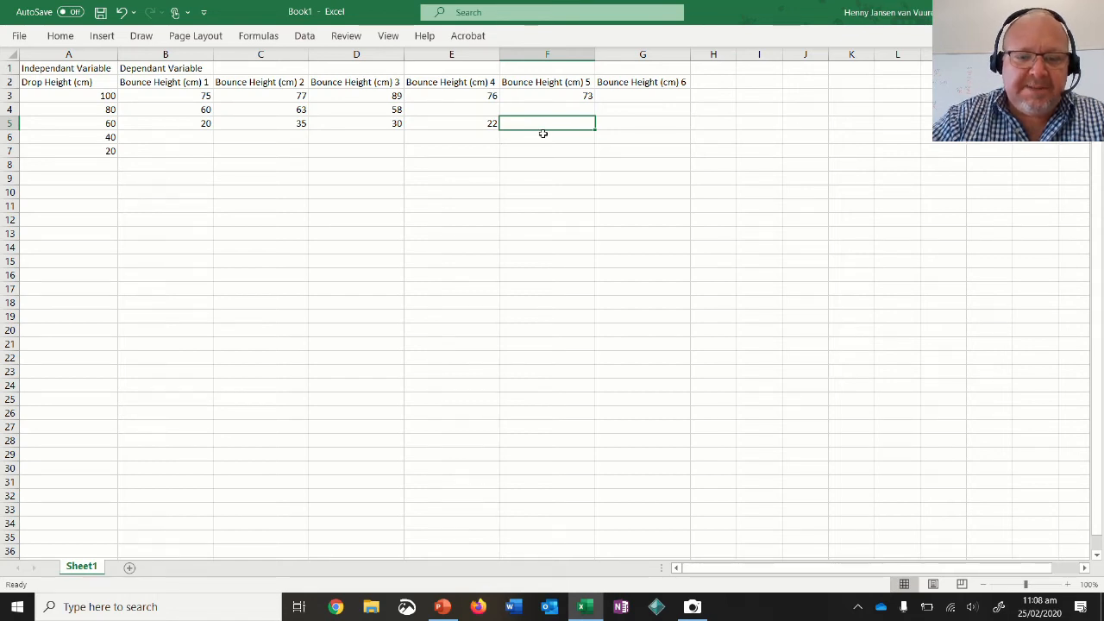
Enter the fifth and sixth bounce heights for the 60 cm drop, 33 and 34, in cells F5 and G5.
{"action": "type", "text": "33"}
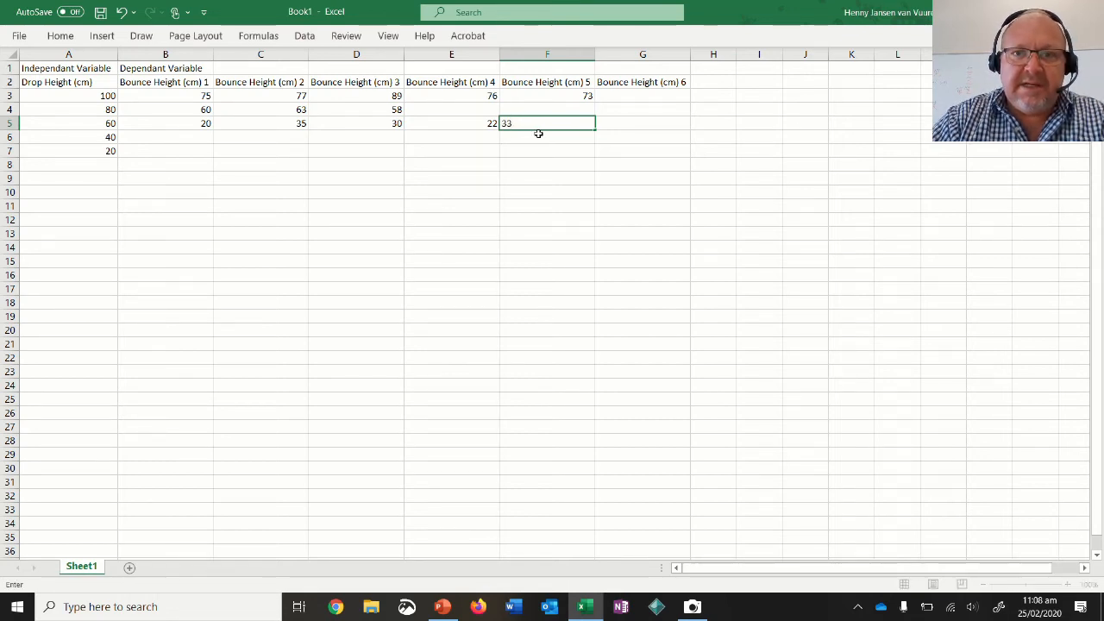
{"action": "key", "text": "Return"}
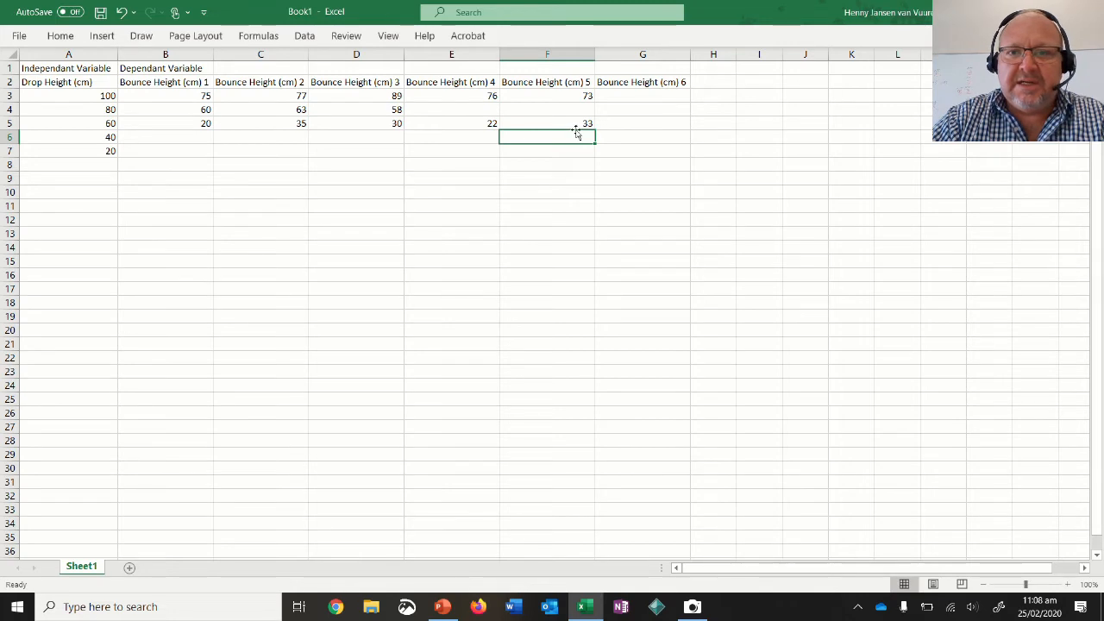
{"action": "left_click", "coordinate": [627, 125]}
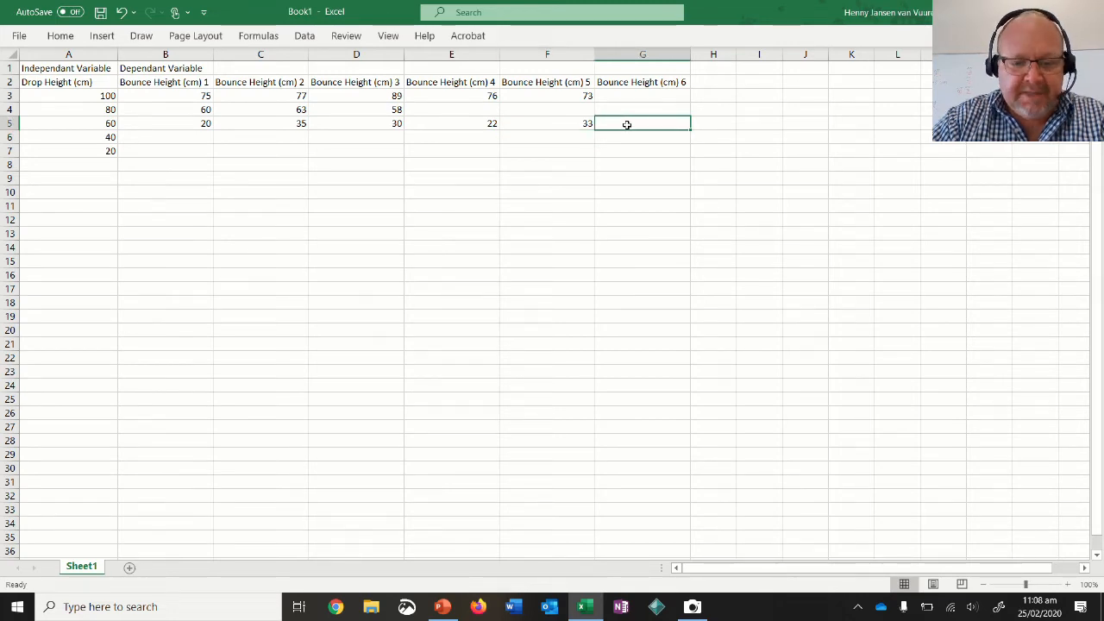
{"action": "type", "text": "34"}
{"action": "left_click", "coordinate": [565, 140]}
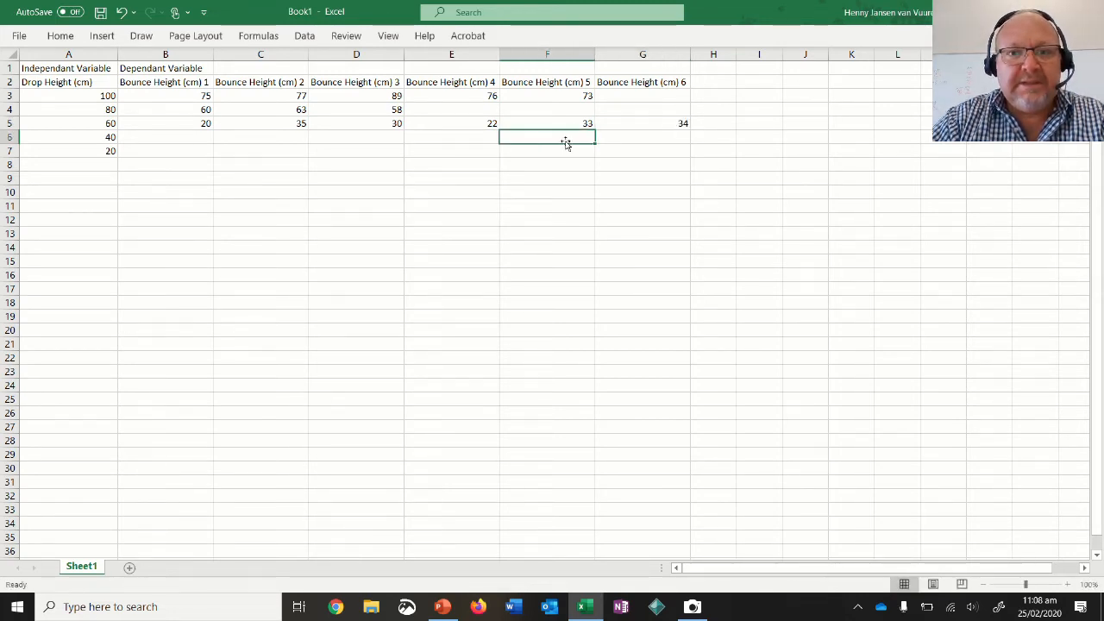
Compare the first and fourth bounce heights for the 60 cm drop in cells B5 and E5.
{"action": "left_click", "coordinate": [467, 124]}
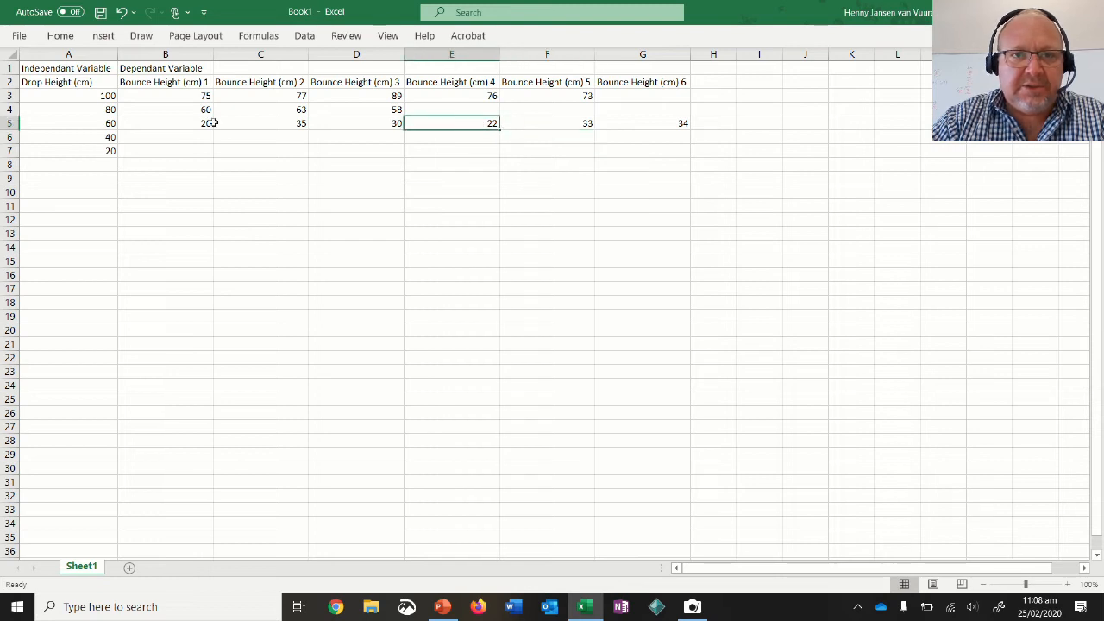
{"action": "left_click", "coordinate": [188, 124]}
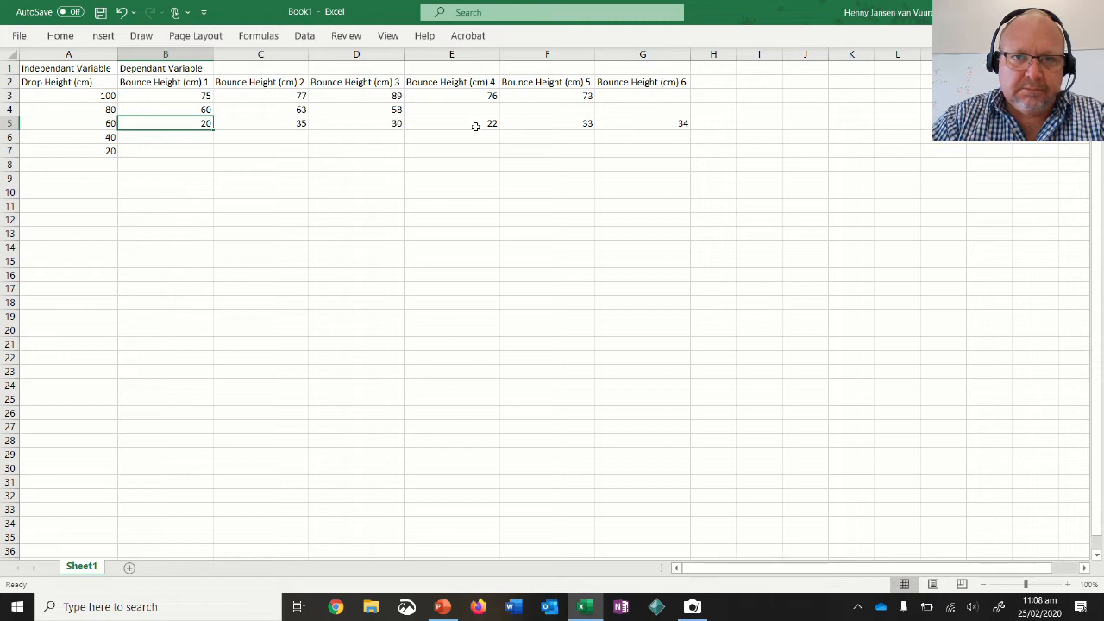
{"action": "left_click", "coordinate": [476, 125]}
{"action": "left_click", "coordinate": [191, 127]}
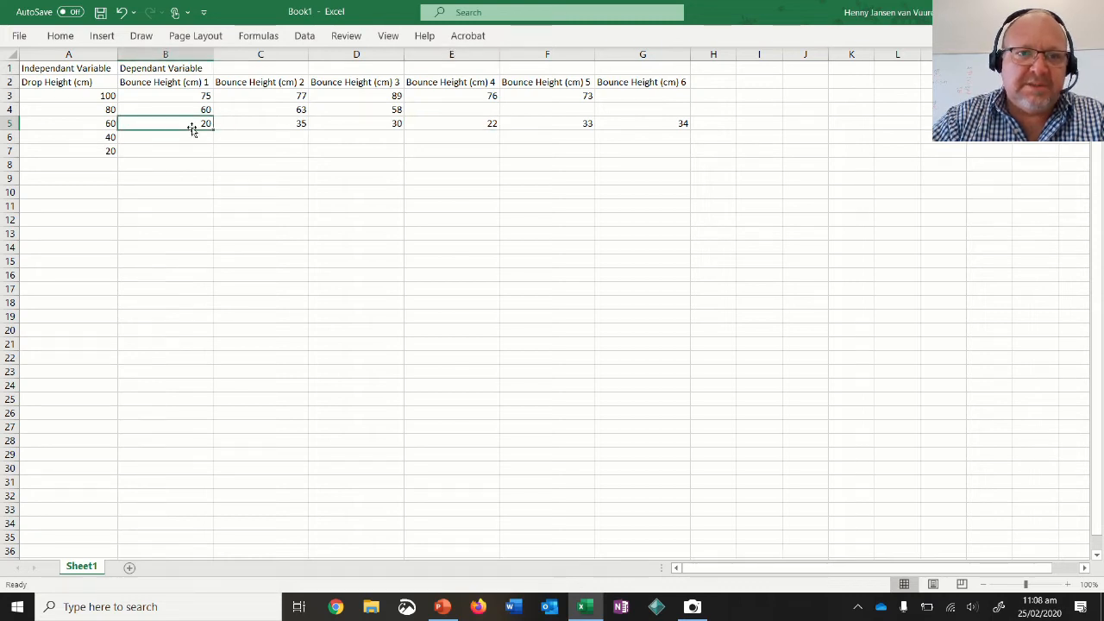
{"action": "left_click", "coordinate": [467, 127]}
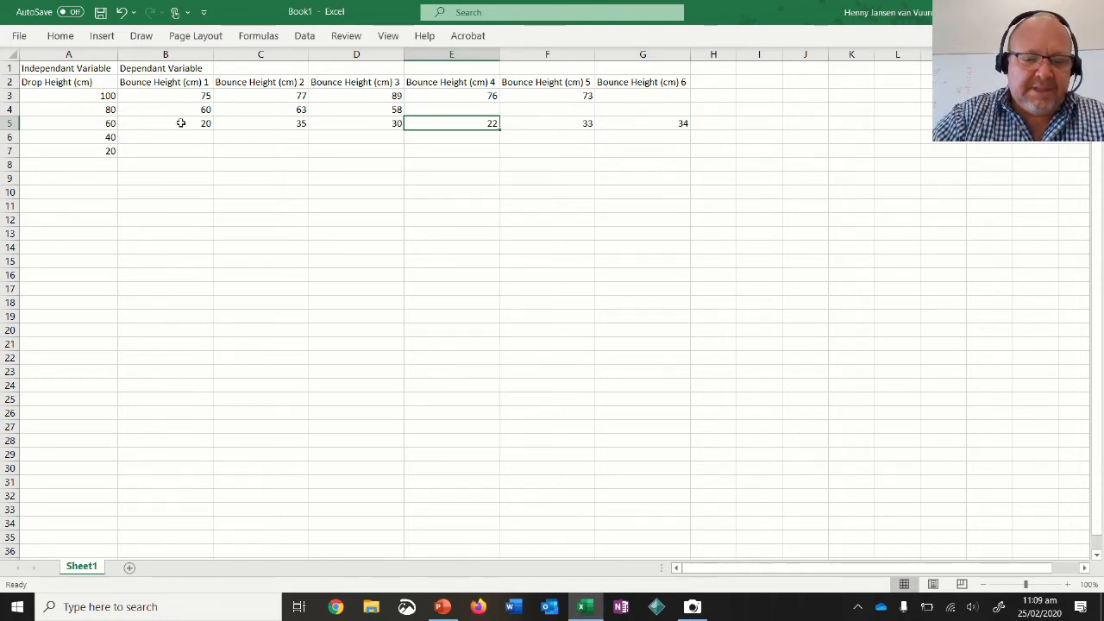
{"action": "key", "text": "ctrl+s"}
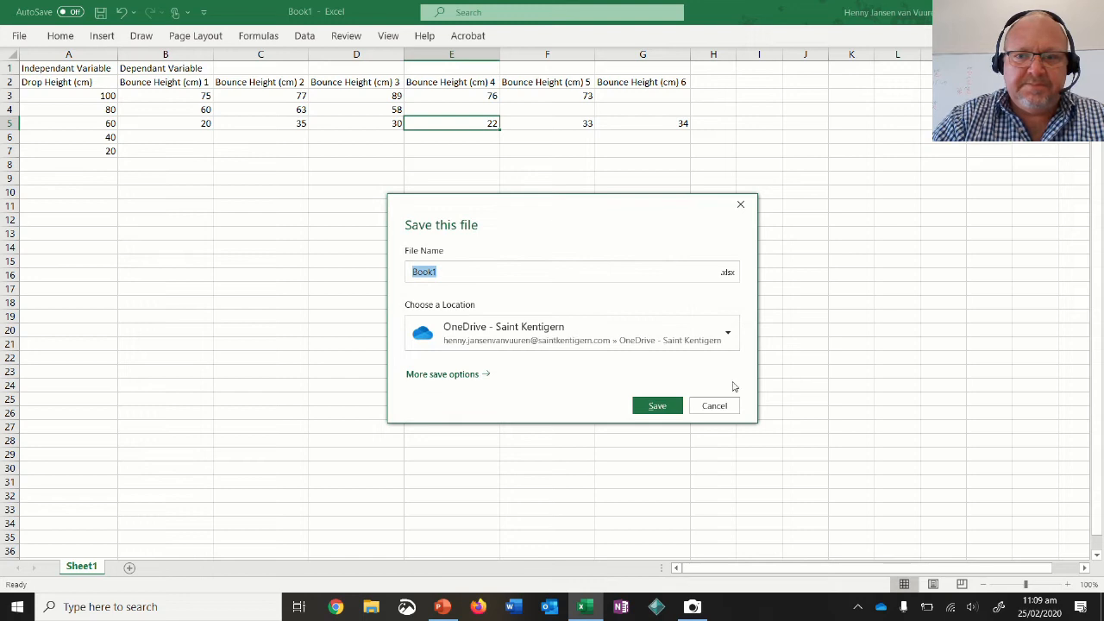
{"action": "left_click", "coordinate": [712, 406]}
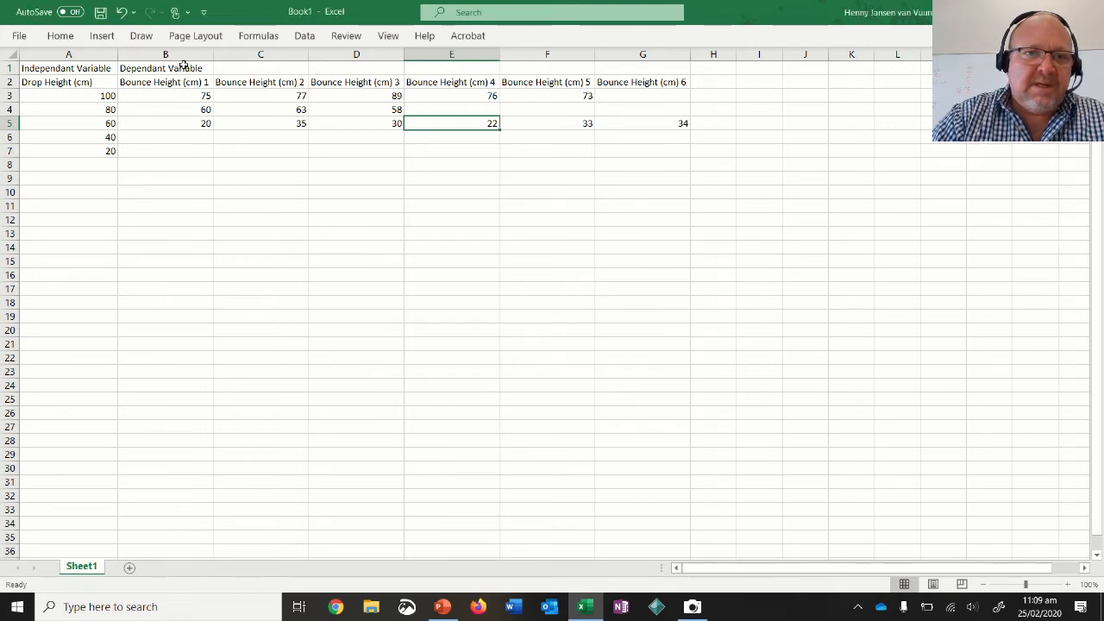
Enter the bounce heights 15, 17 and 18 for the 40 cm drop in cells B6 to D6.
{"action": "left_click", "coordinate": [159, 135]}
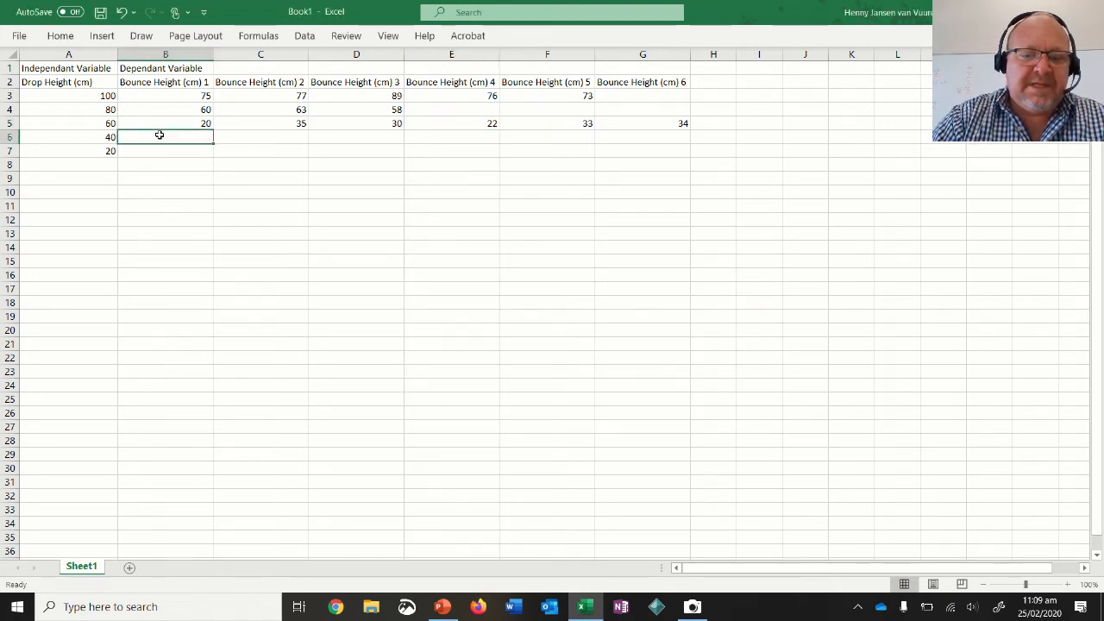
{"action": "type", "text": "15"}
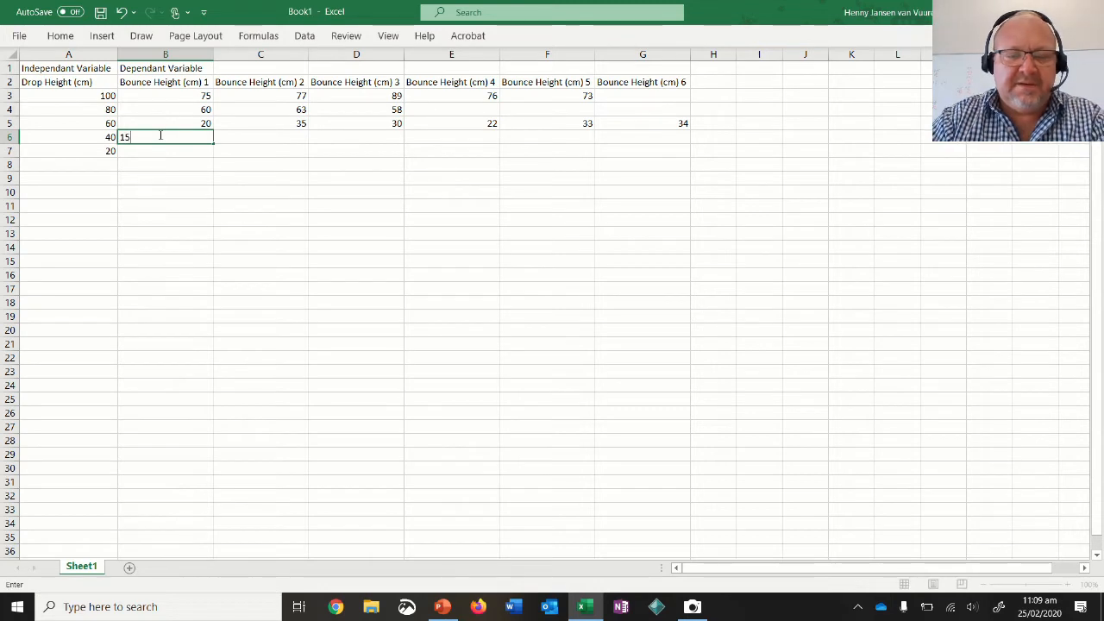
{"action": "key", "text": "Tab"}
{"action": "type", "text": "1"}
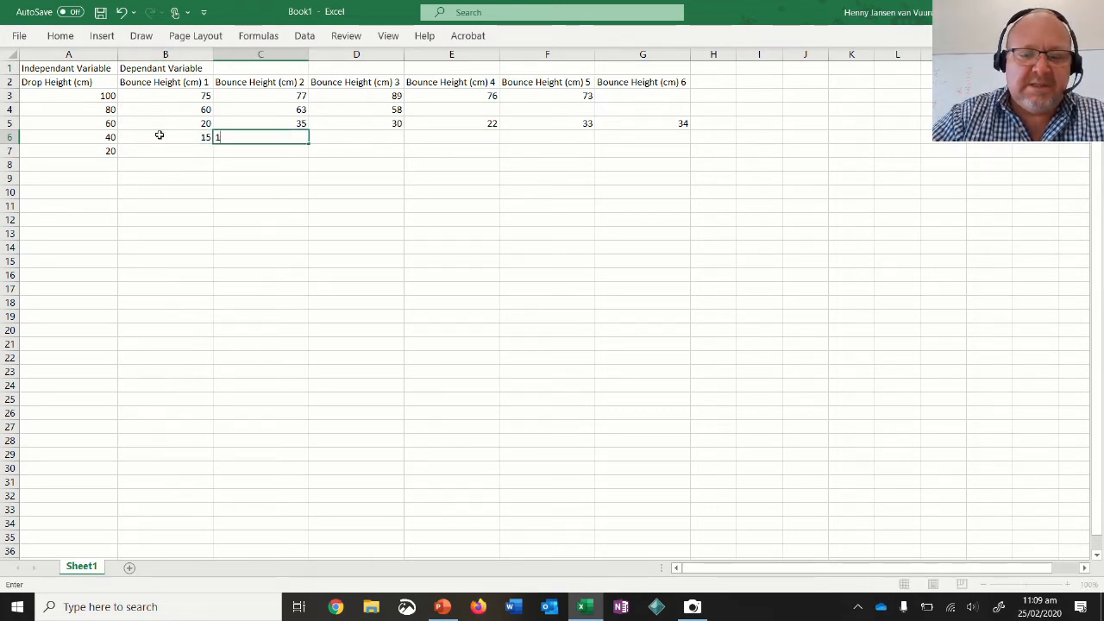
{"action": "key", "text": "Tab"}
{"action": "type", "text": "18"}
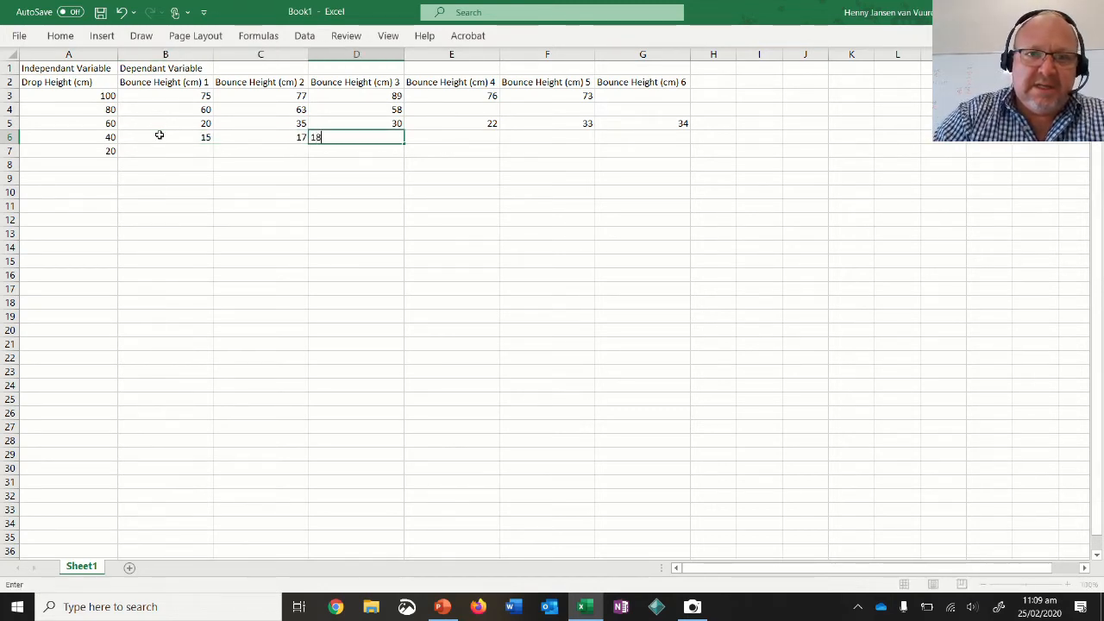
{"action": "key", "text": "Return"}
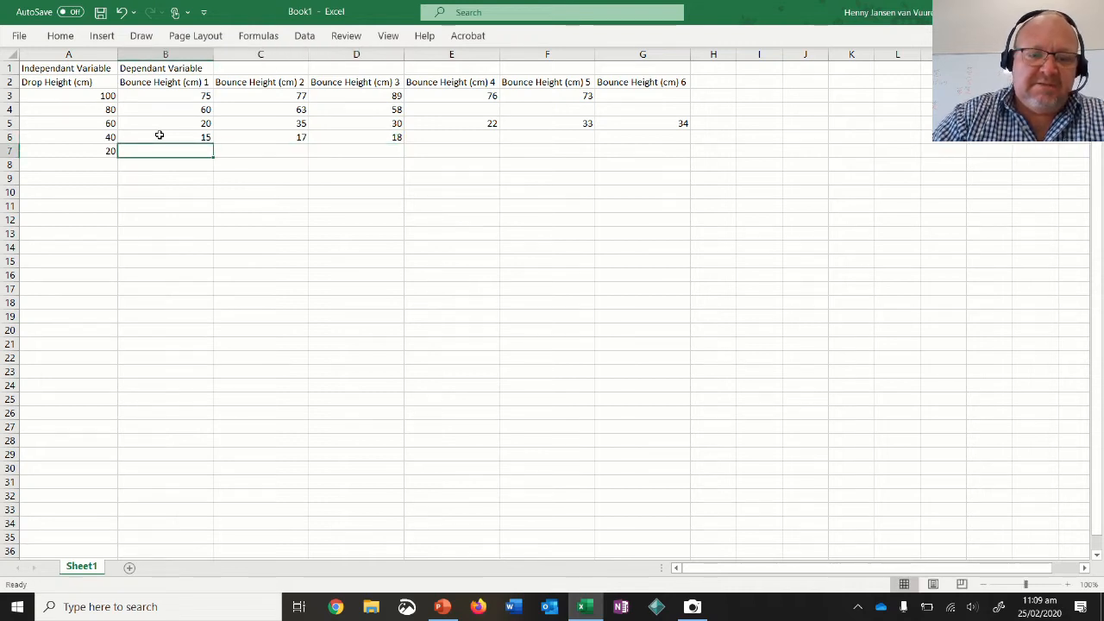
Enter the bounce heights 10, 8 and 4 for the 20 cm drop in cells B7 to D7.
{"action": "type", "text": "1"}
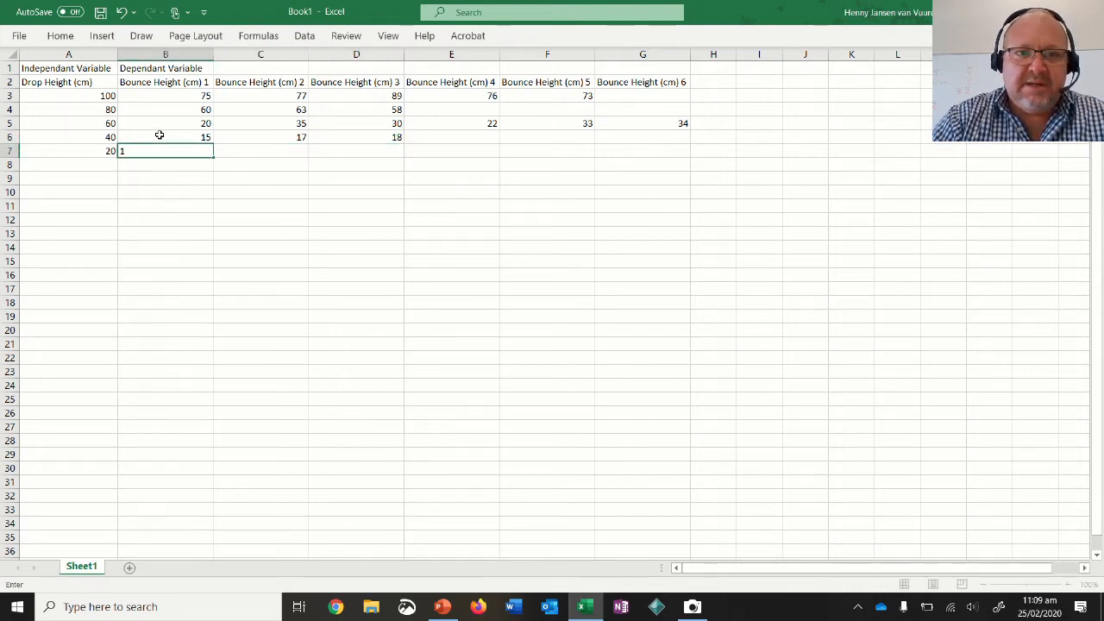
{"action": "type", "text": "0"}
{"action": "key", "text": "Tab"}
{"action": "type", "text": "8"}
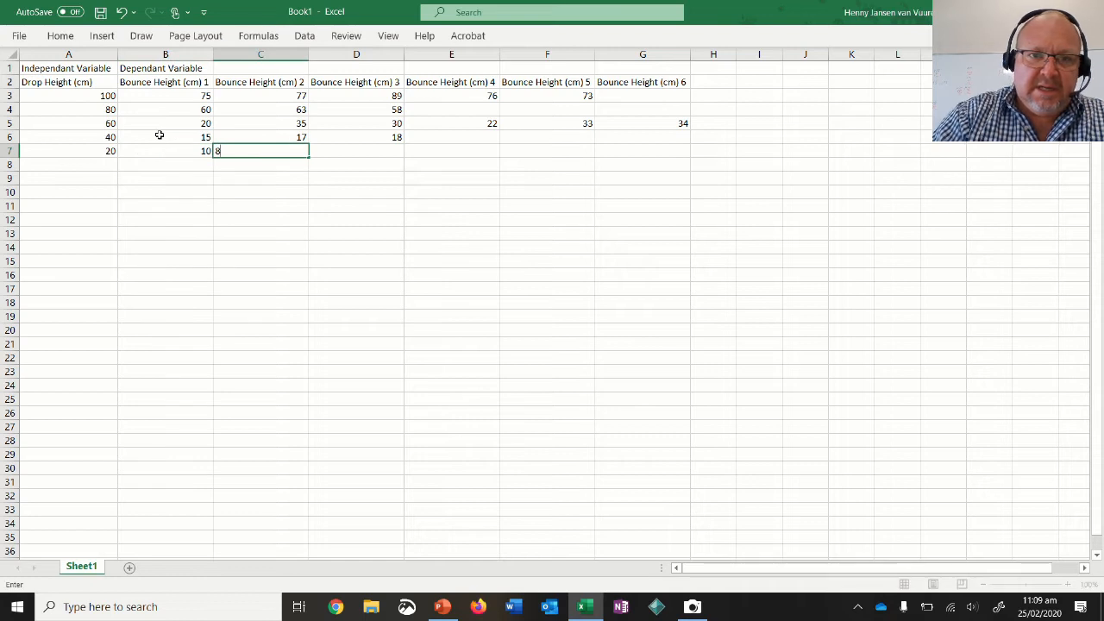
{"action": "key", "text": "Tab"}
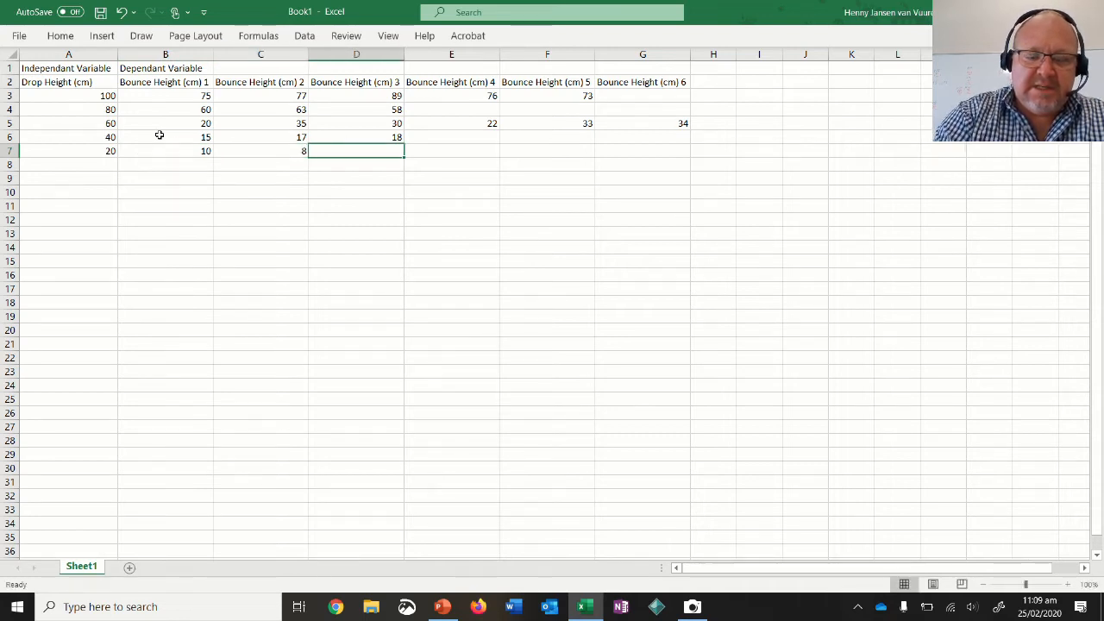
{"action": "type", "text": "4"}
{"action": "key", "text": "Return"}
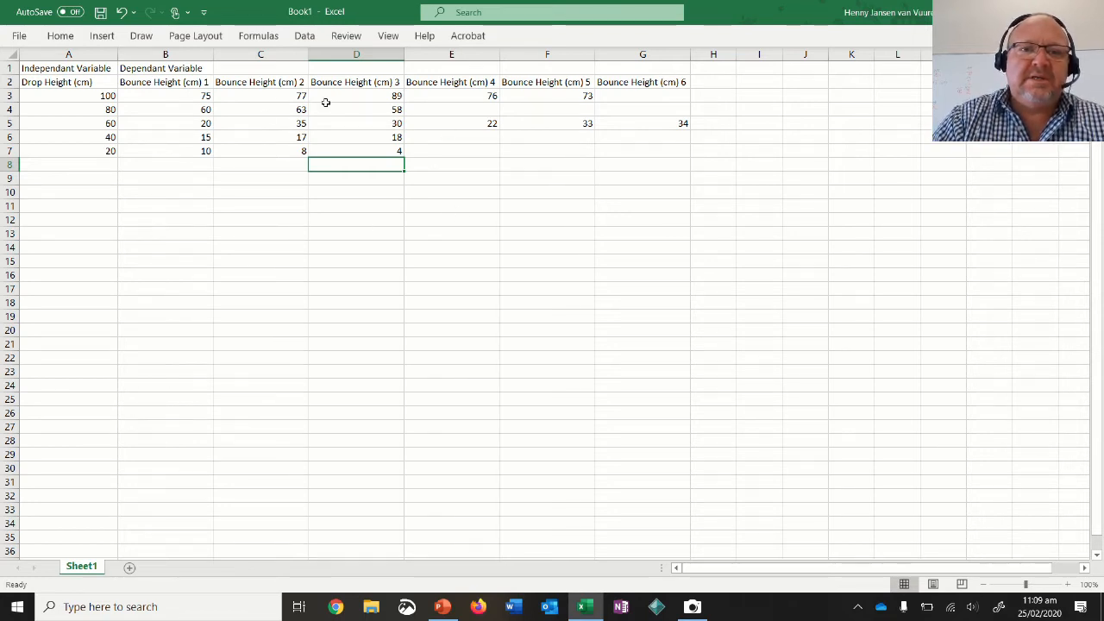
Insert a blank column between Bounce Height (cm) 3 and Bounce Height (cm) 4.
{"action": "left_click", "coordinate": [445, 54]}
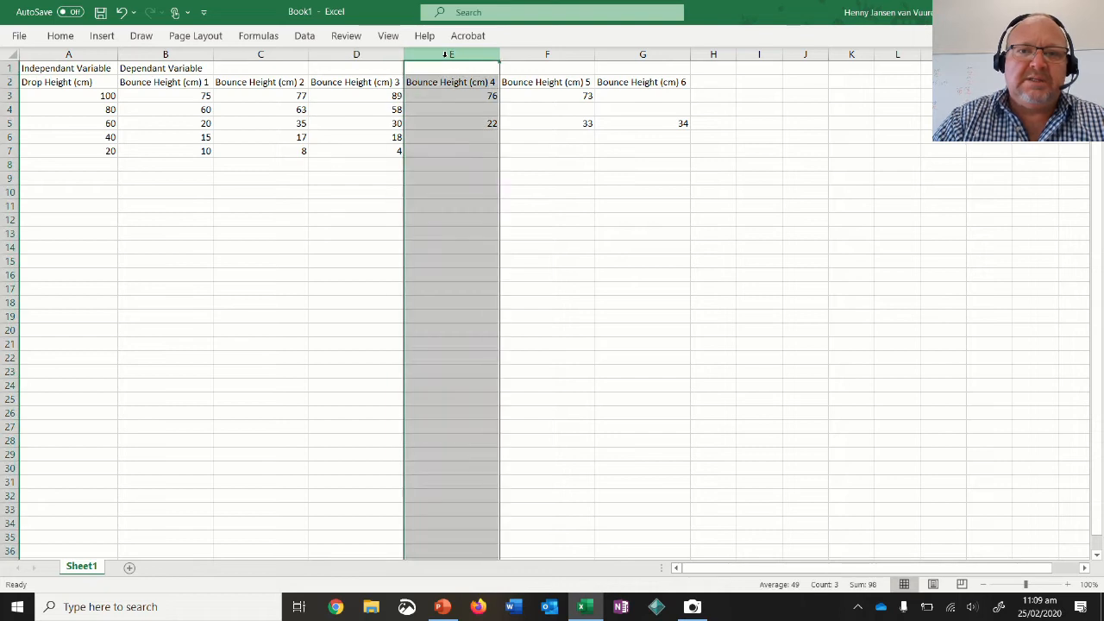
{"action": "right_click", "coordinate": [445, 54]}
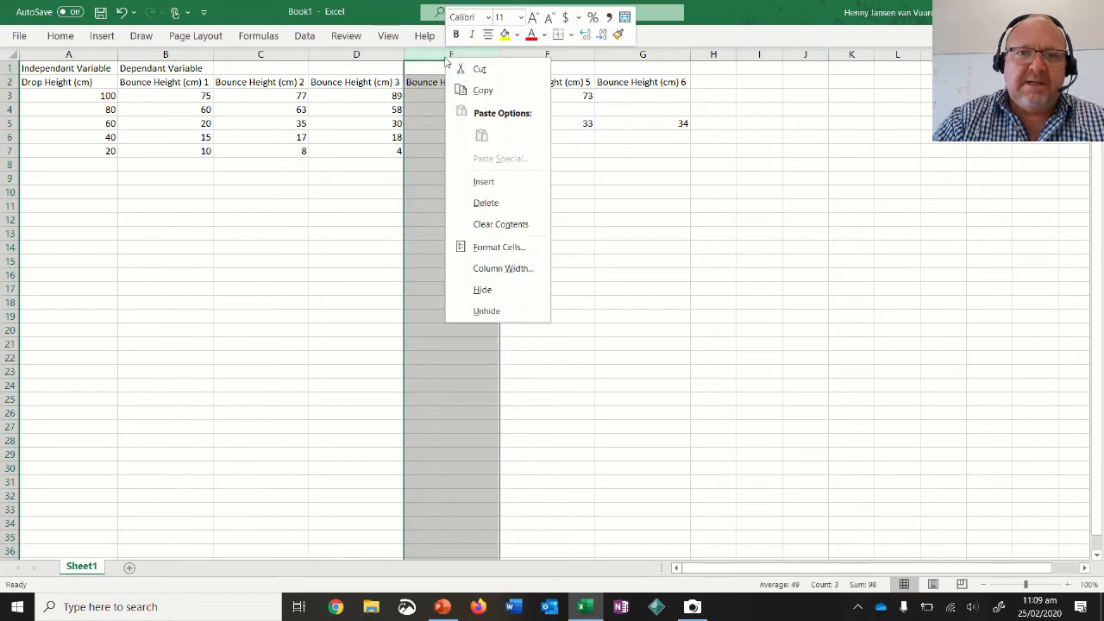
{"action": "left_click", "coordinate": [494, 188]}
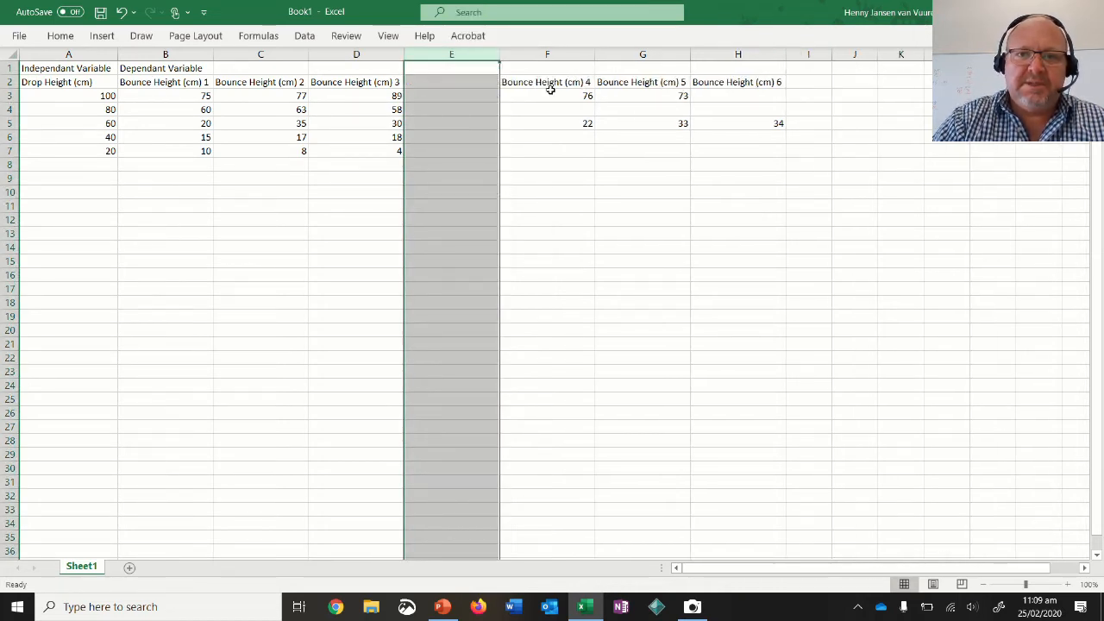
{"action": "left_click", "coordinate": [570, 232]}
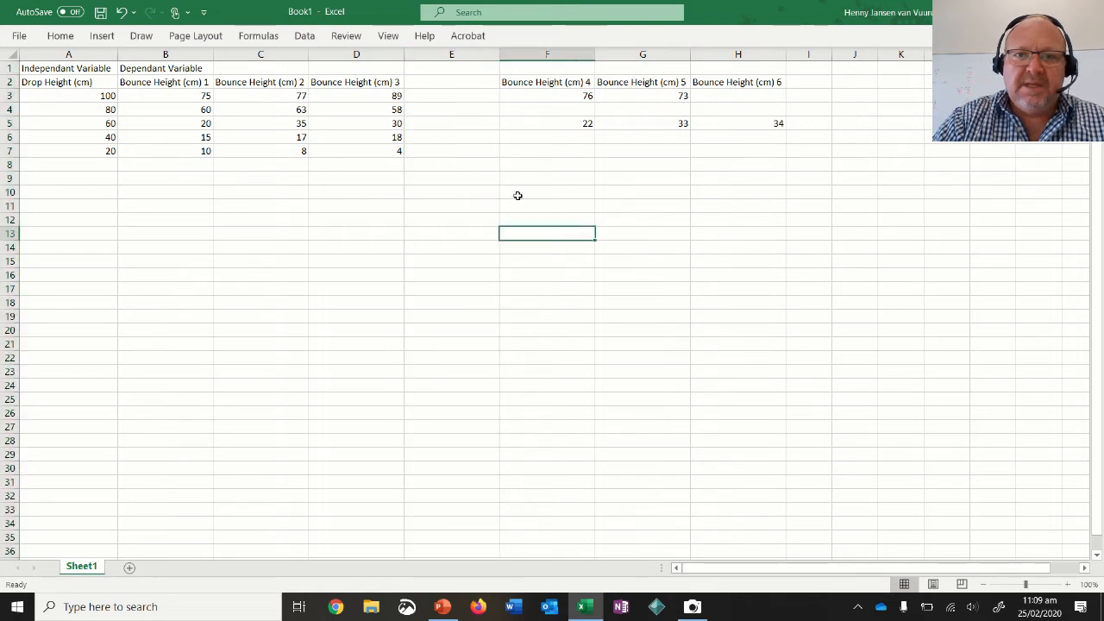
Move the 100 cm drop's outlying third bounce height from D3 to I3.
{"action": "left_click", "coordinate": [373, 93]}
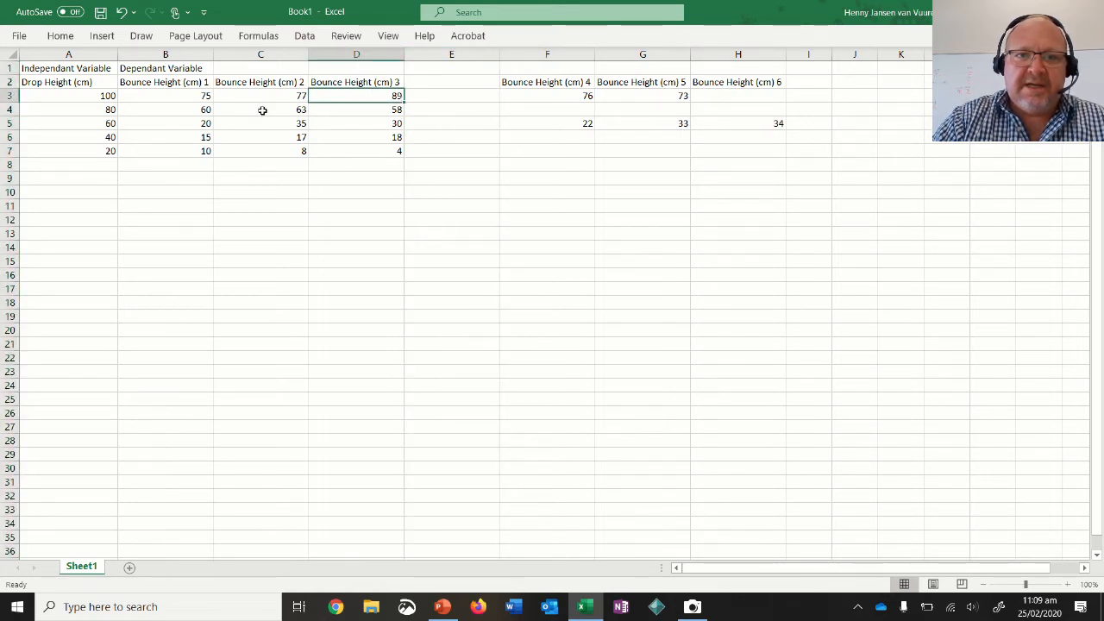
{"action": "left_click", "coordinate": [199, 126]}
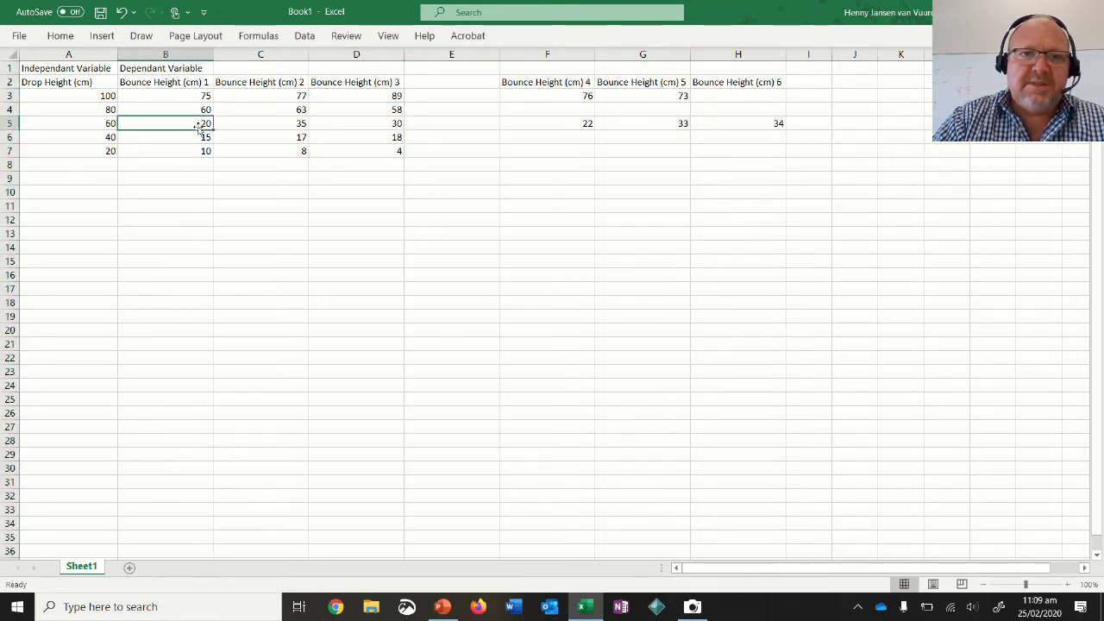
{"action": "left_click", "coordinate": [382, 96]}
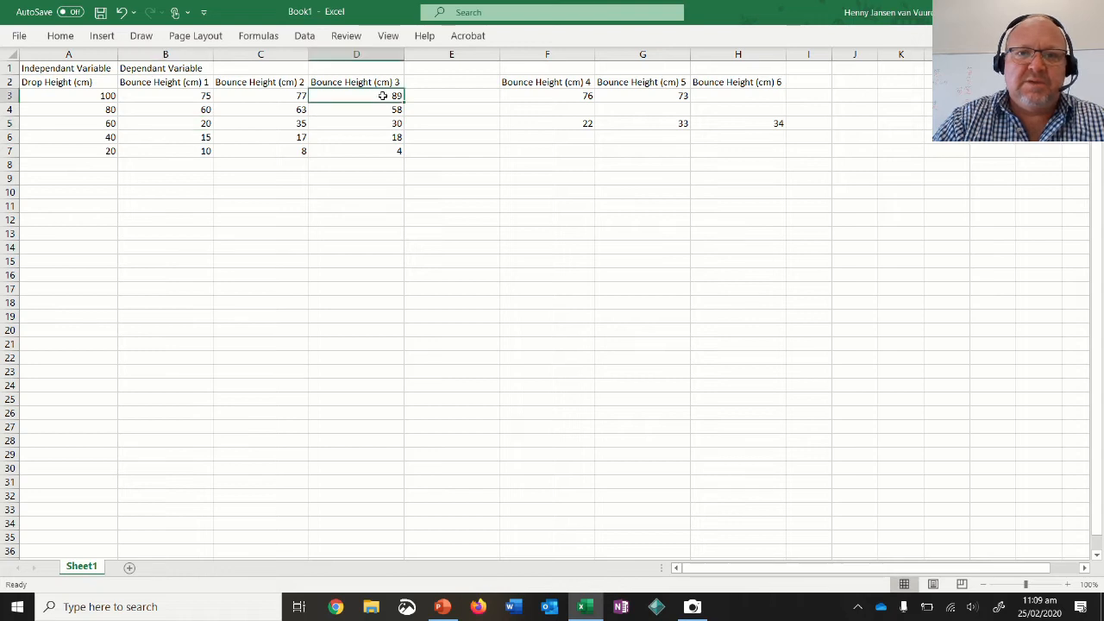
{"action": "left_click", "coordinate": [571, 122]}
{"action": "left_click", "coordinate": [364, 96]}
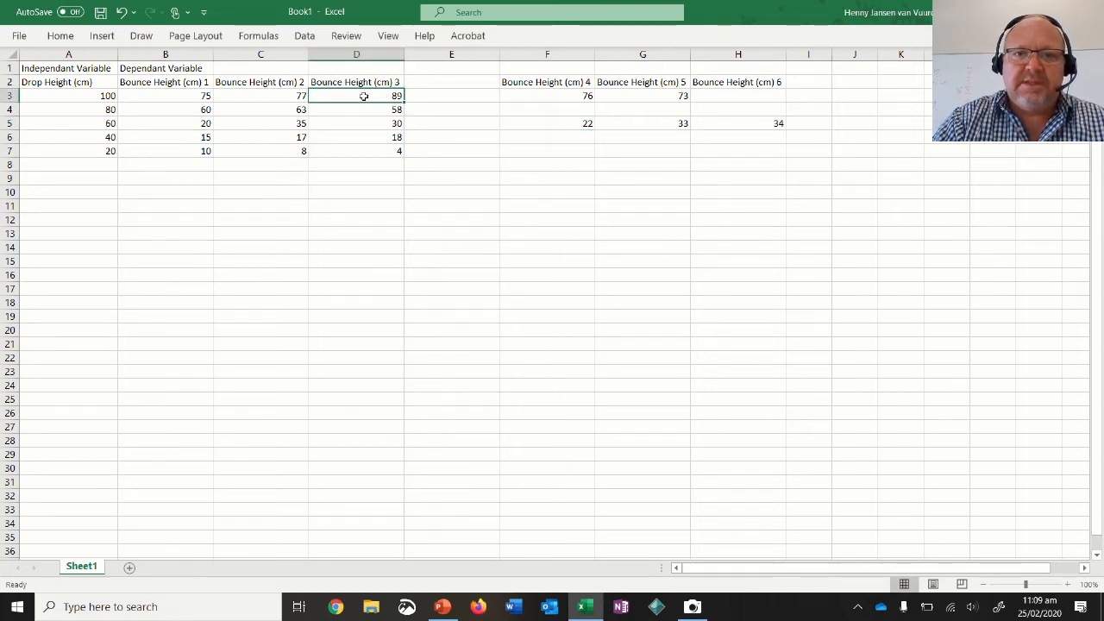
{"action": "left_click_drag", "start_coordinate": [361, 104], "coordinate": [819, 97]}
Add the heading Outliers in I2 and autofit the width of column I.
{"action": "left_click", "coordinate": [816, 82]}
{"action": "type", "text": "Outlier"}
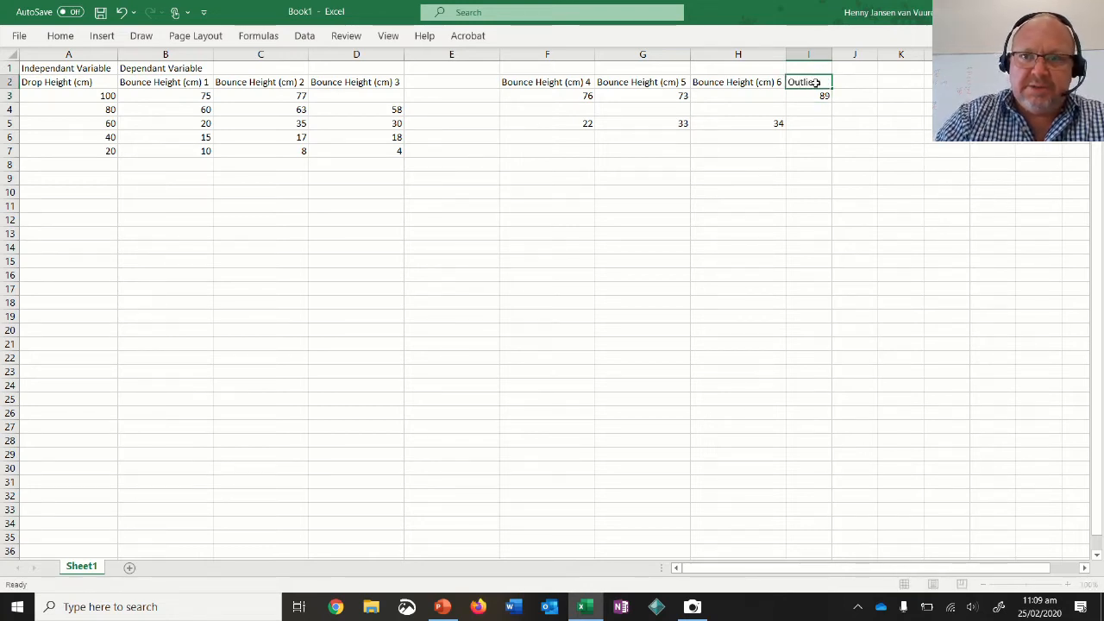
{"action": "key", "text": "Return"}
{"action": "double_click", "coordinate": [830, 55]}
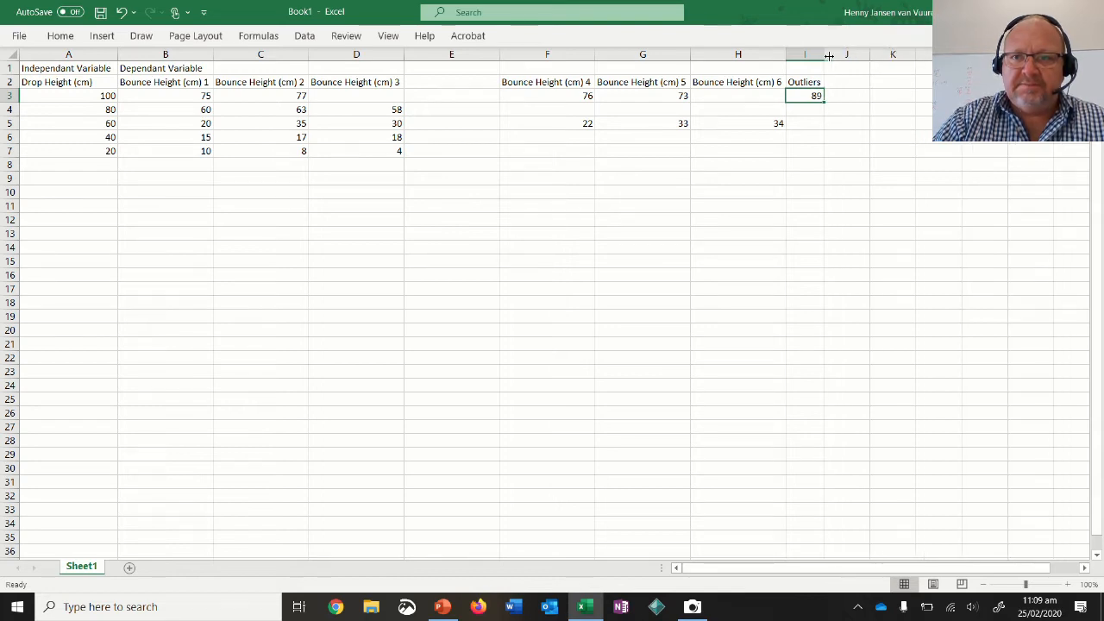
Move the 100 cm drop's fourth bounce height from F3 into the empty cell D3.
{"action": "left_click", "coordinate": [771, 83]}
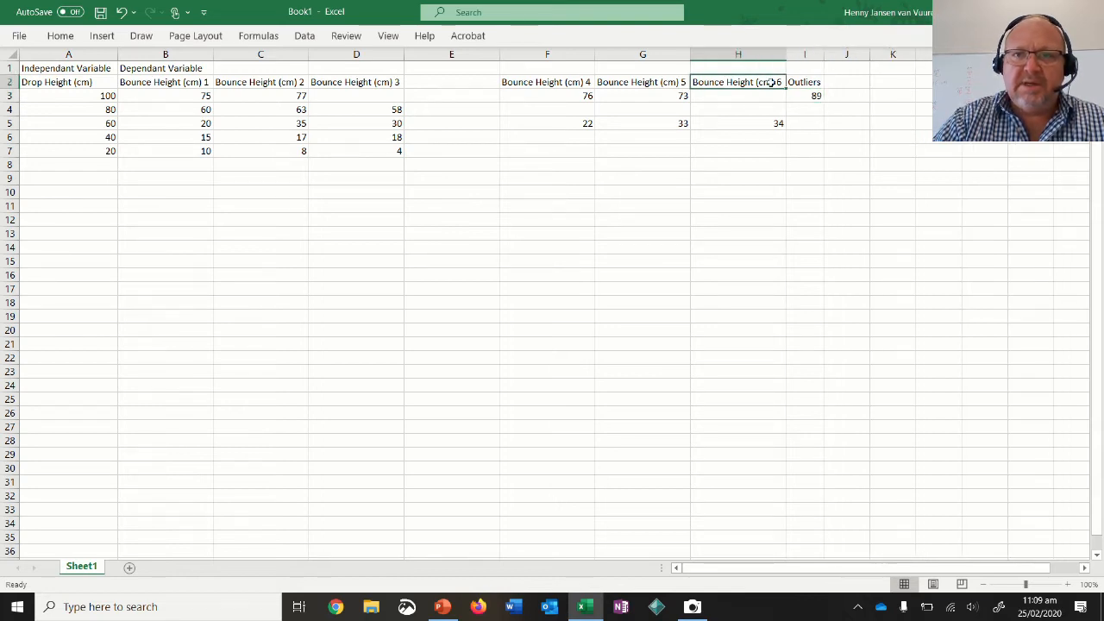
{"action": "left_click", "coordinate": [571, 96]}
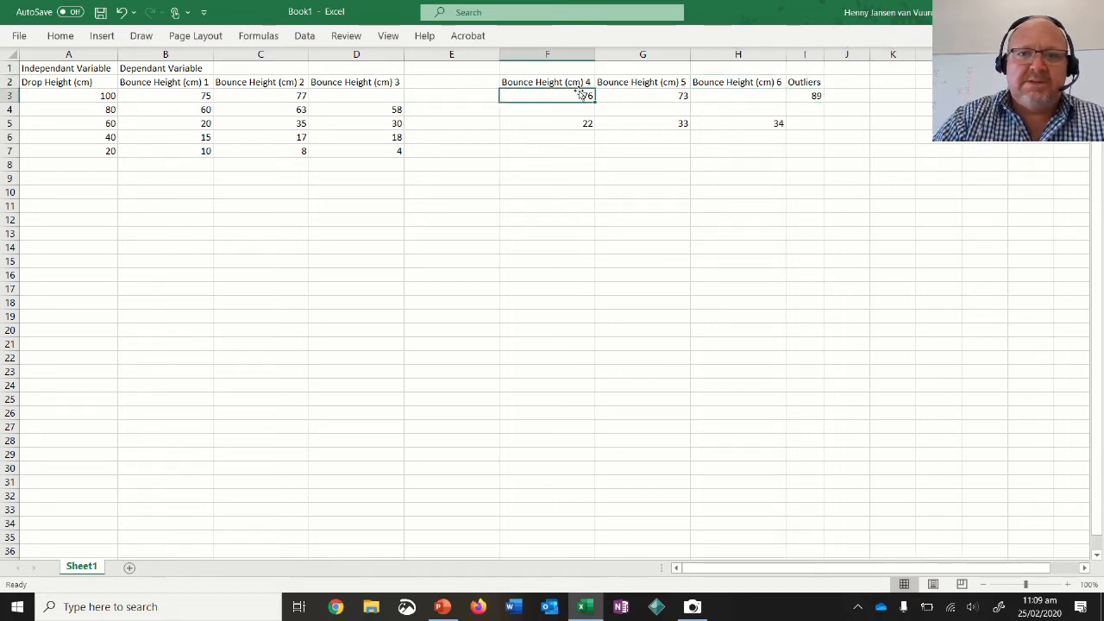
{"action": "left_click_drag", "start_coordinate": [572, 103], "coordinate": [382, 107]}
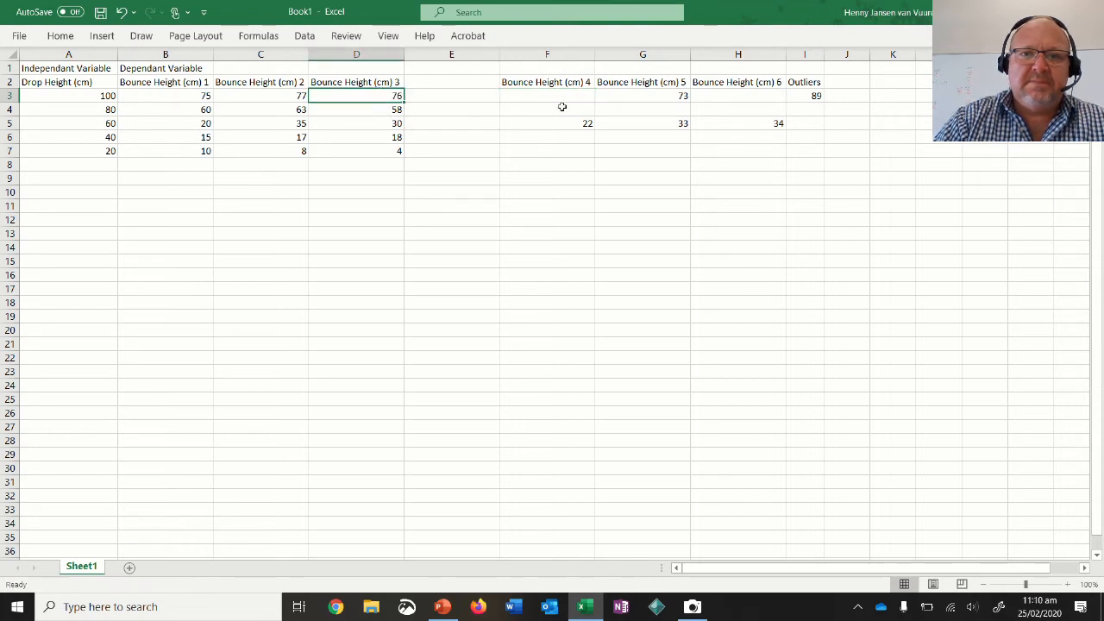
{"action": "left_click", "coordinate": [561, 96]}
{"action": "left_click", "coordinate": [678, 96]}
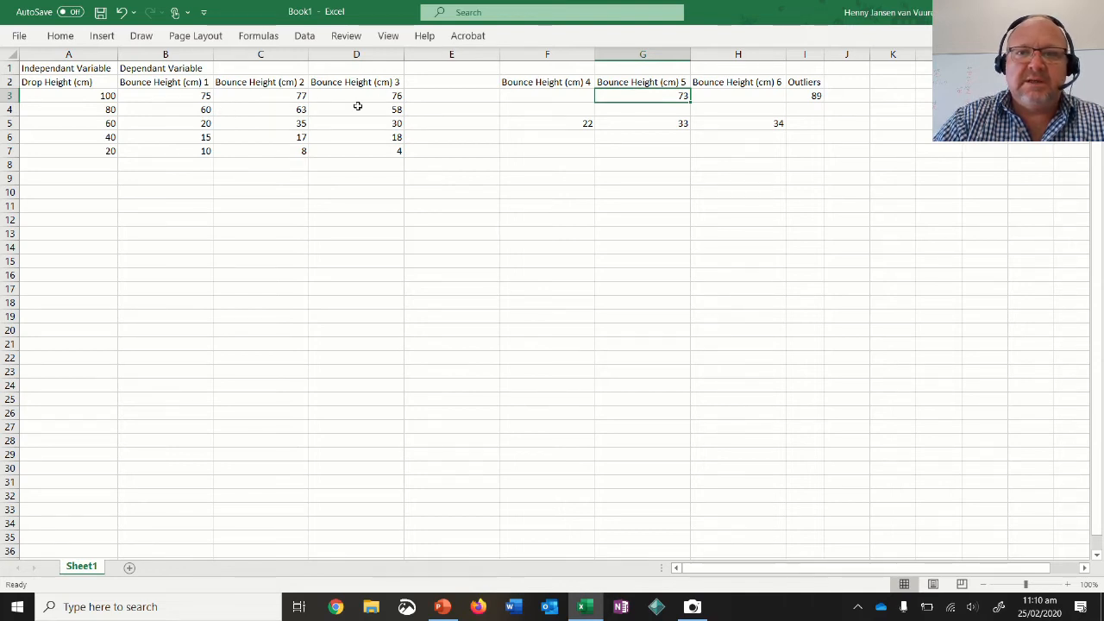
Move the 60 cm drop's outlier from B5 to I5 and refill B5 with the fifth bounce height from G5.
{"action": "left_click", "coordinate": [196, 123]}
{"action": "left_click_drag", "start_coordinate": [195, 119], "coordinate": [808, 126]}
{"action": "left_click", "coordinate": [585, 124]}
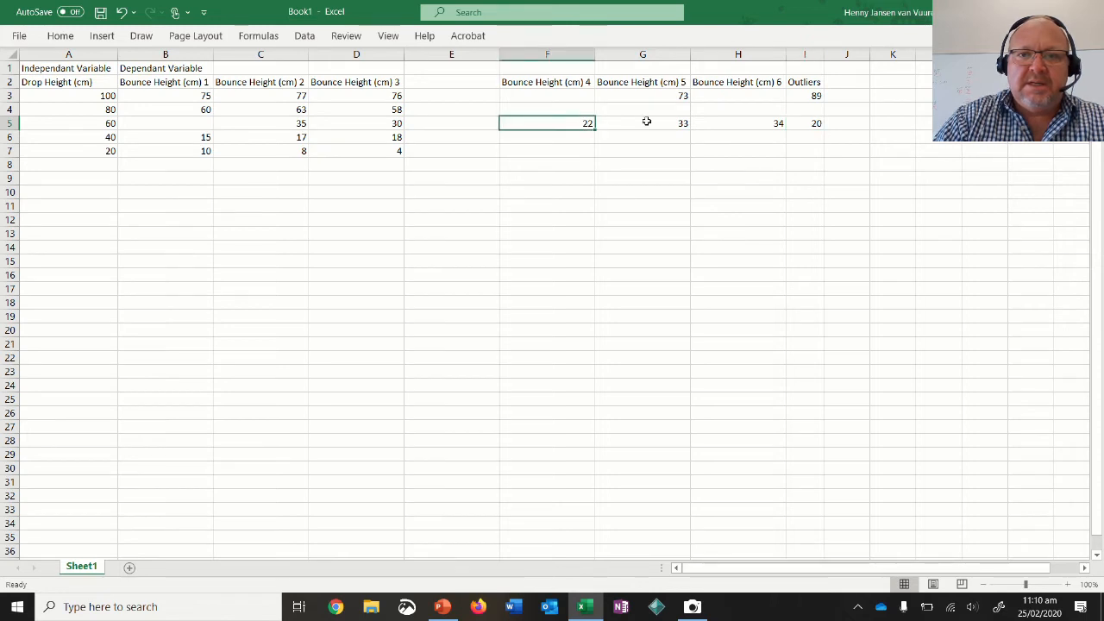
{"action": "left_click", "coordinate": [646, 122]}
{"action": "left_click_drag", "start_coordinate": [654, 119], "coordinate": [198, 129]}
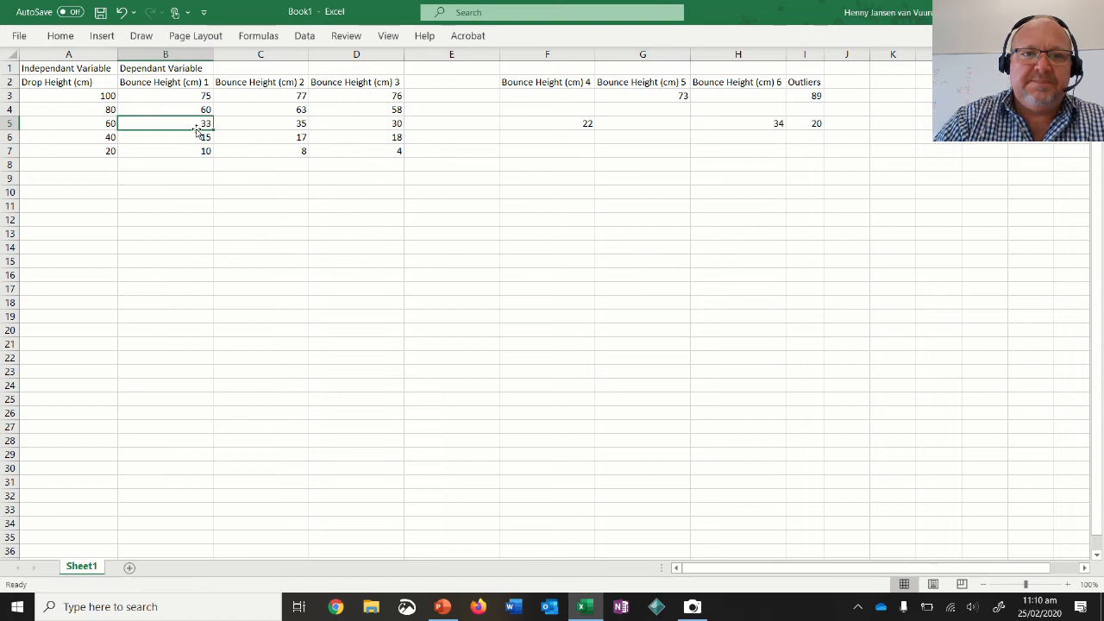
{"action": "left_click", "coordinate": [295, 222]}
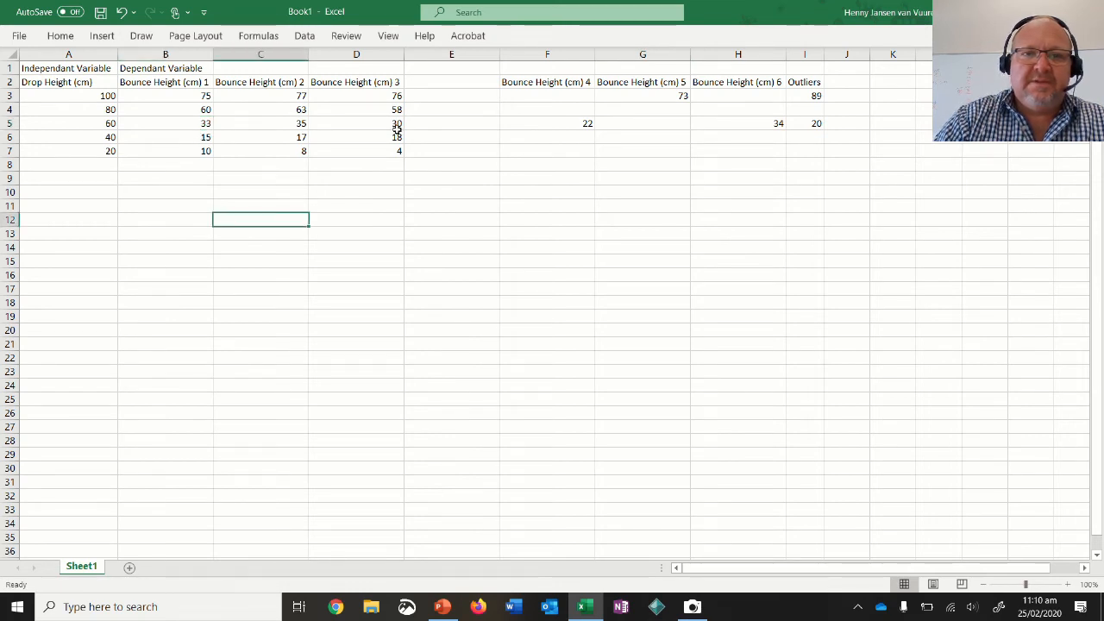
Fill column E with the readings moved from G3 and H5 and the Bounce Height (cm) 4 heading moved from F2.
{"action": "left_click", "coordinate": [657, 98]}
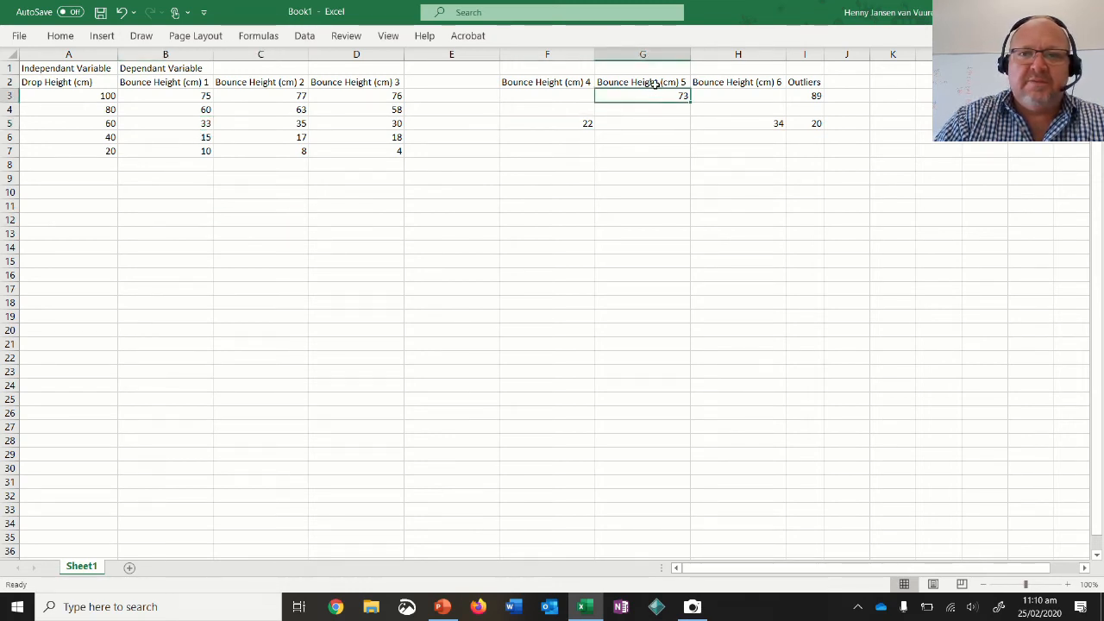
{"action": "left_click_drag", "start_coordinate": [651, 92], "coordinate": [477, 103]}
{"action": "left_click", "coordinate": [758, 119]}
{"action": "left_click_drag", "start_coordinate": [757, 120], "coordinate": [462, 129]}
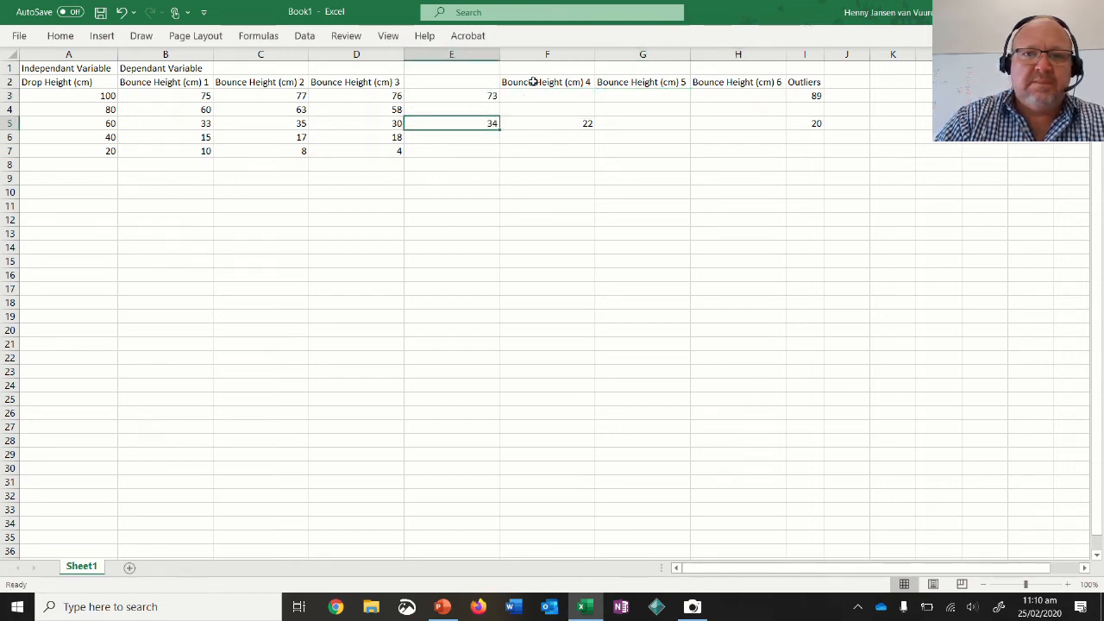
{"action": "left_click", "coordinate": [535, 81]}
{"action": "left_click_drag", "start_coordinate": [536, 81], "coordinate": [434, 79]}
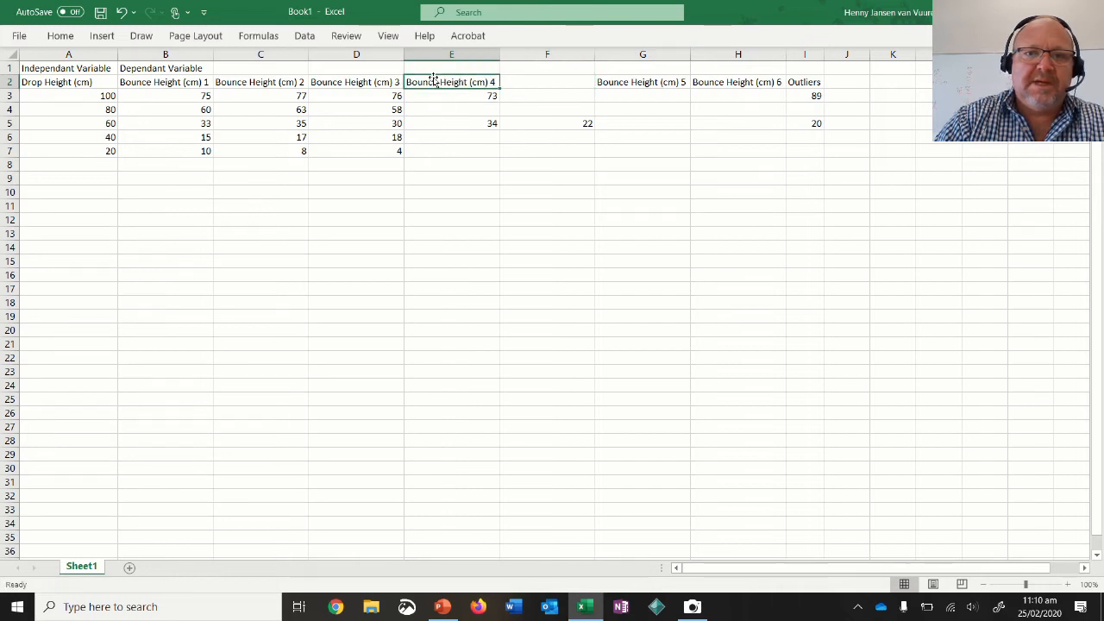
Move the 60 cm drop's second outlier from F5 to J5, beside the other outlier.
{"action": "left_click", "coordinate": [571, 121]}
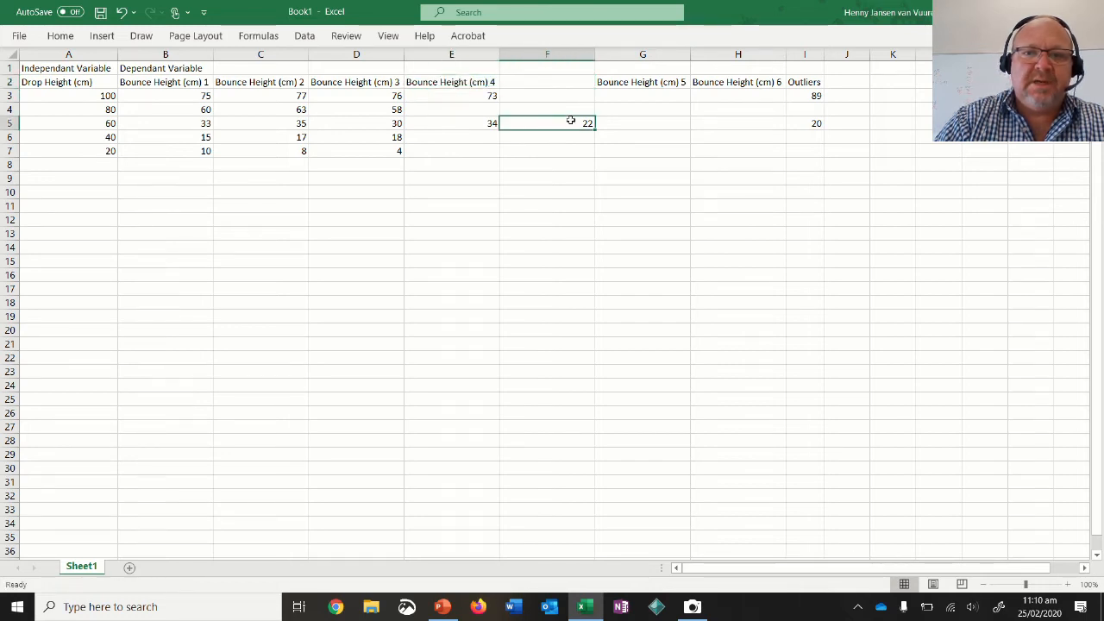
{"action": "left_click_drag", "start_coordinate": [570, 118], "coordinate": [840, 126]}
{"action": "left_click", "coordinate": [544, 105]}
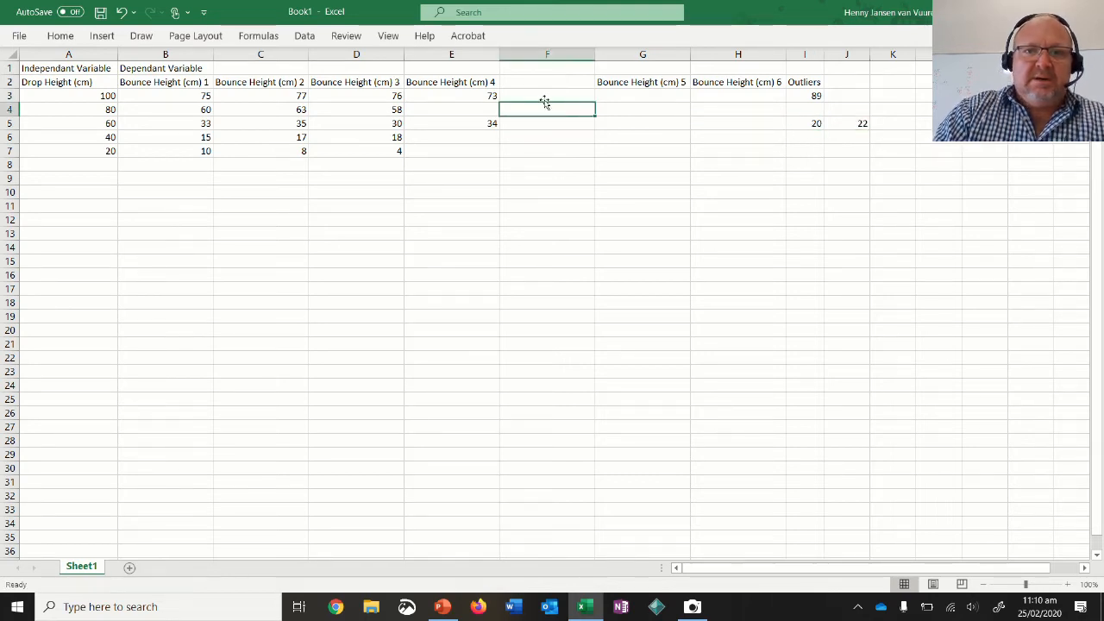
Calculate the 100 cm drop's average bounce height in F3 with the AVERAGE function over B3:E3.
{"action": "left_click", "coordinate": [538, 82]}
{"action": "left_click", "coordinate": [521, 97]}
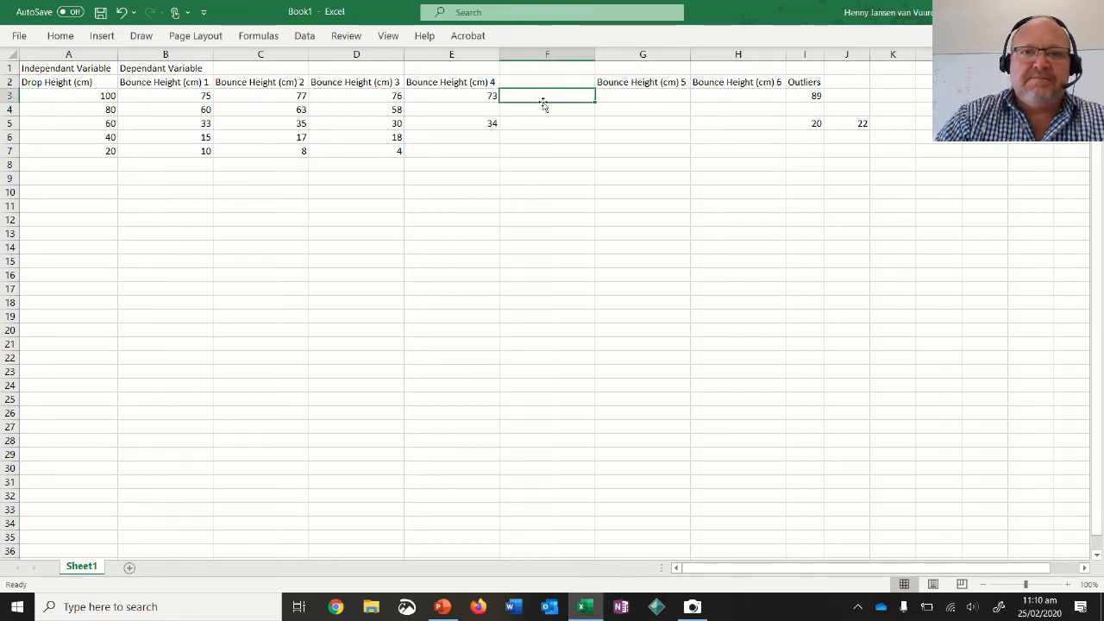
{"action": "left_click", "coordinate": [61, 38]}
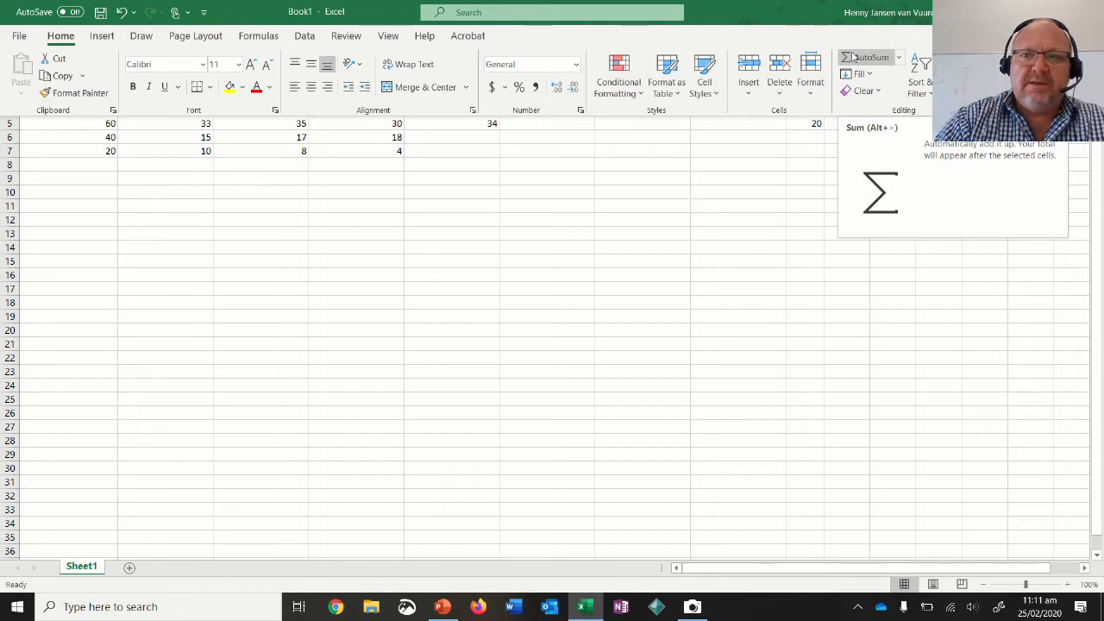
{"action": "left_click", "coordinate": [882, 57]}
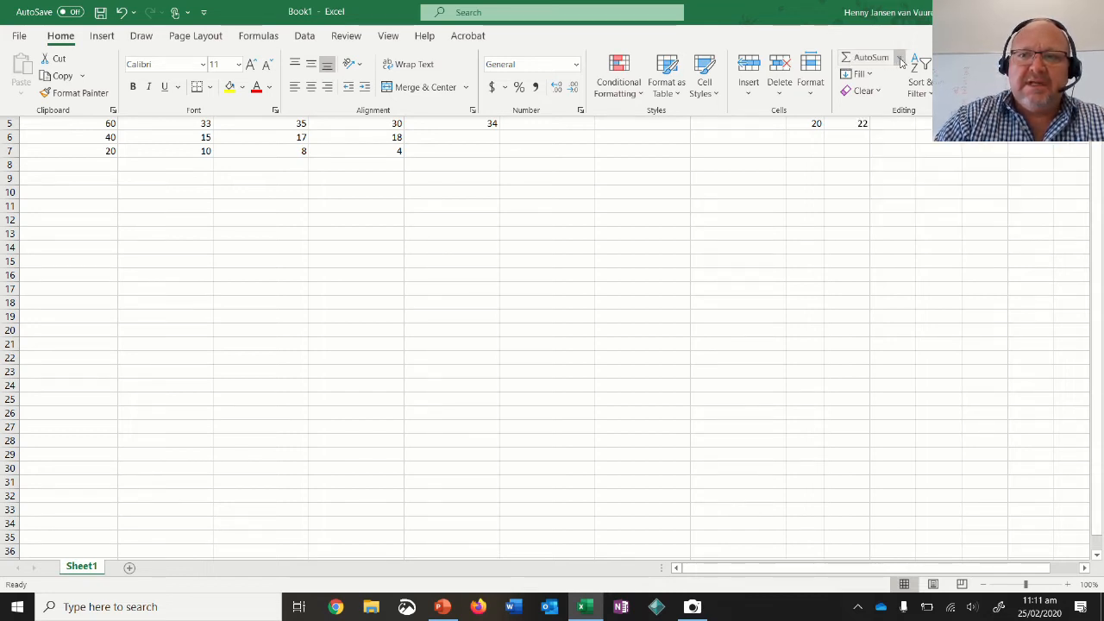
{"action": "left_click", "coordinate": [899, 58]}
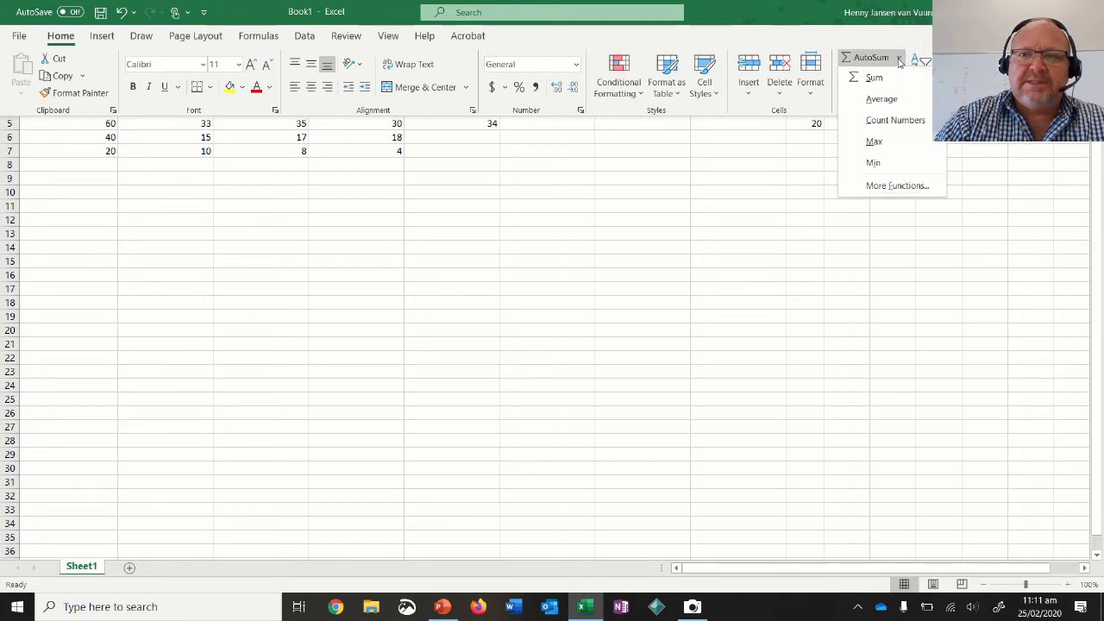
{"action": "left_click", "coordinate": [878, 102]}
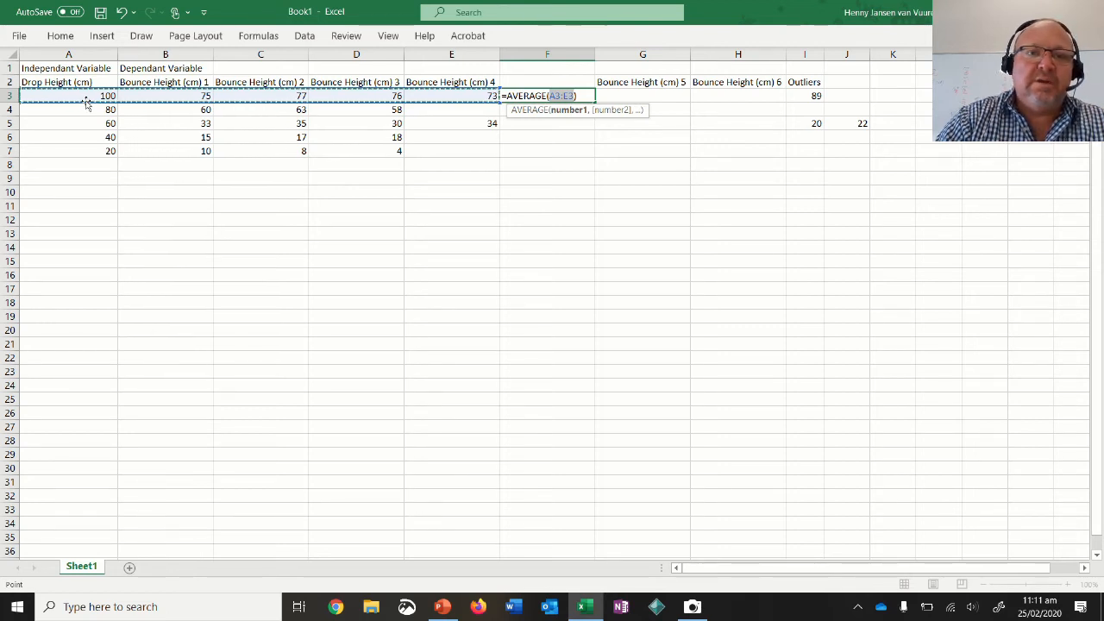
{"action": "left_click", "coordinate": [135, 98]}
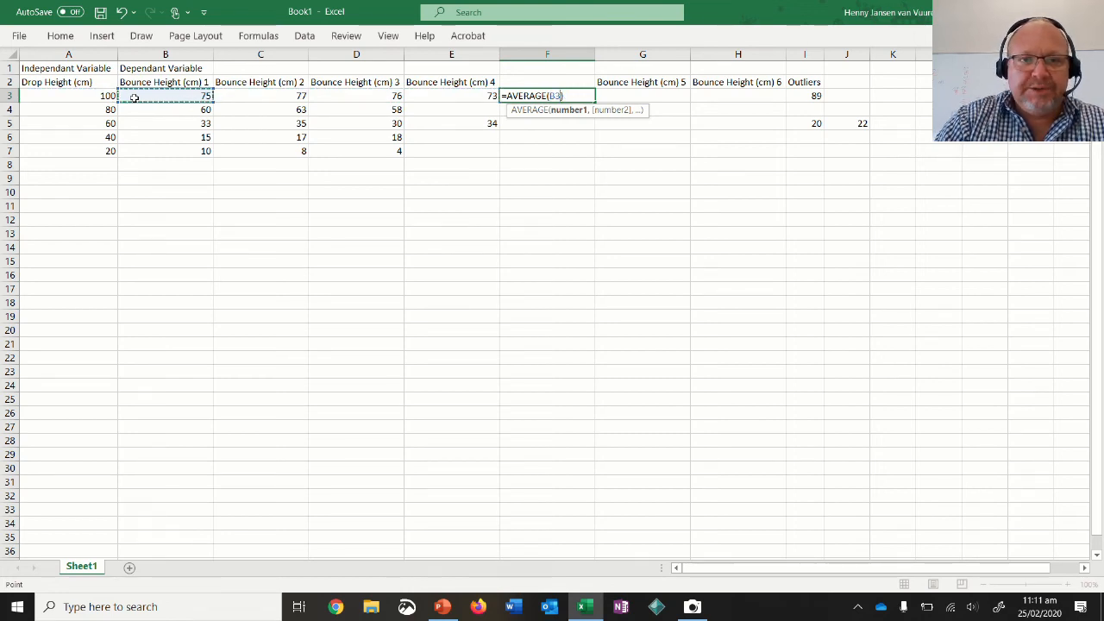
{"action": "left_click_drag", "start_coordinate": [199, 96], "coordinate": [450, 101]}
{"action": "key", "text": "Return"}
Enter the heading Average Bounce Height (cm) in F2 and autofit the width of column F.
{"action": "left_click", "coordinate": [552, 96]}
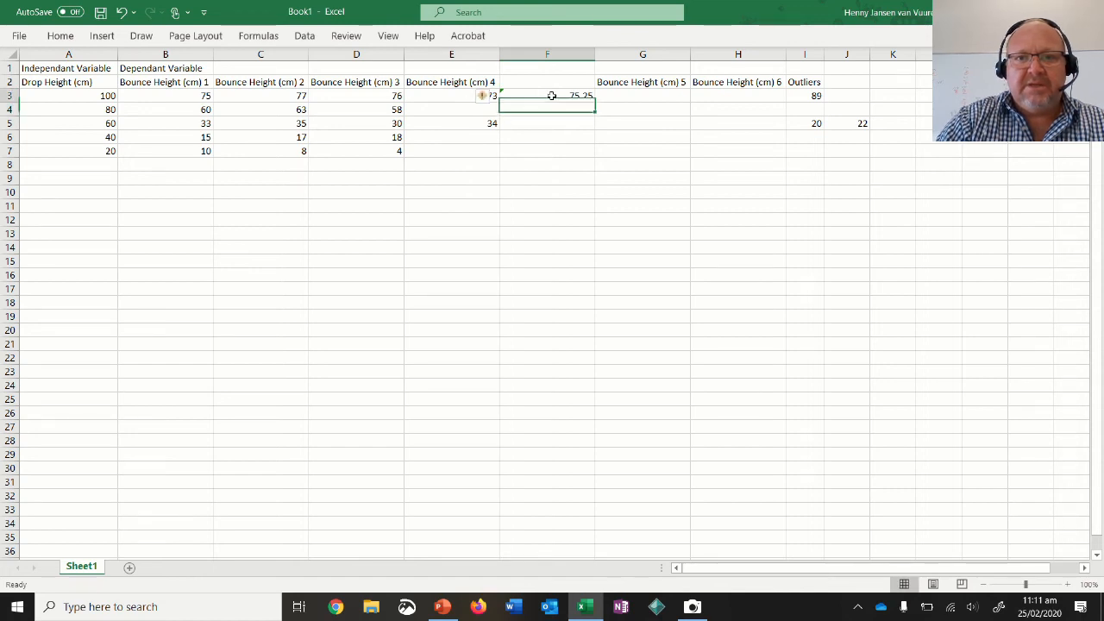
{"action": "left_click", "coordinate": [550, 81]}
{"action": "type", "text": "A"}
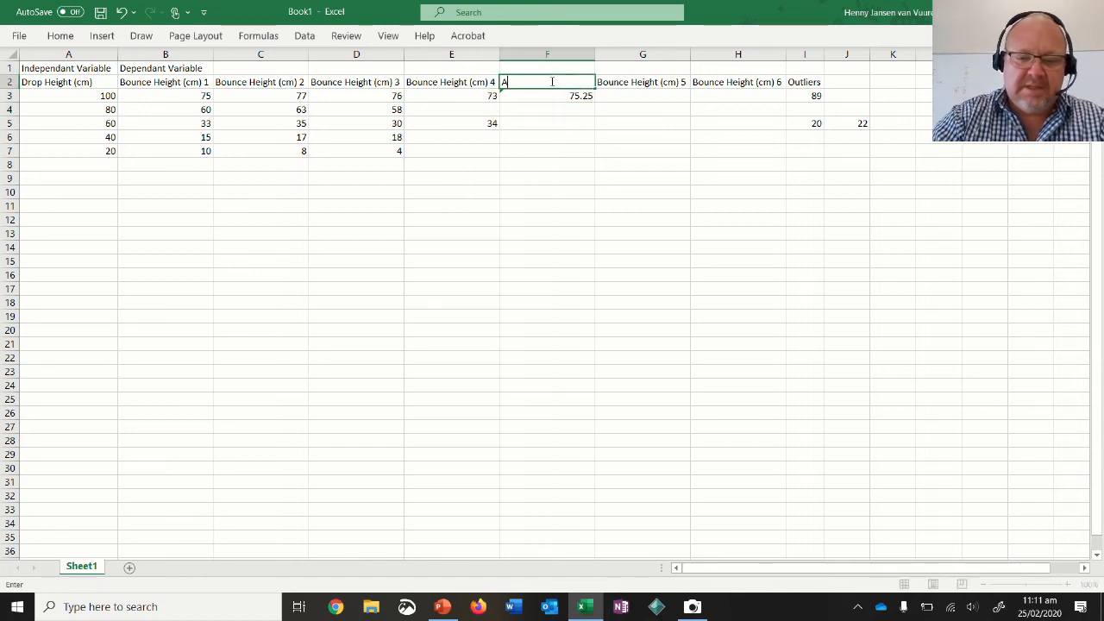
{"action": "type", "text": "verage Bounce Height "}
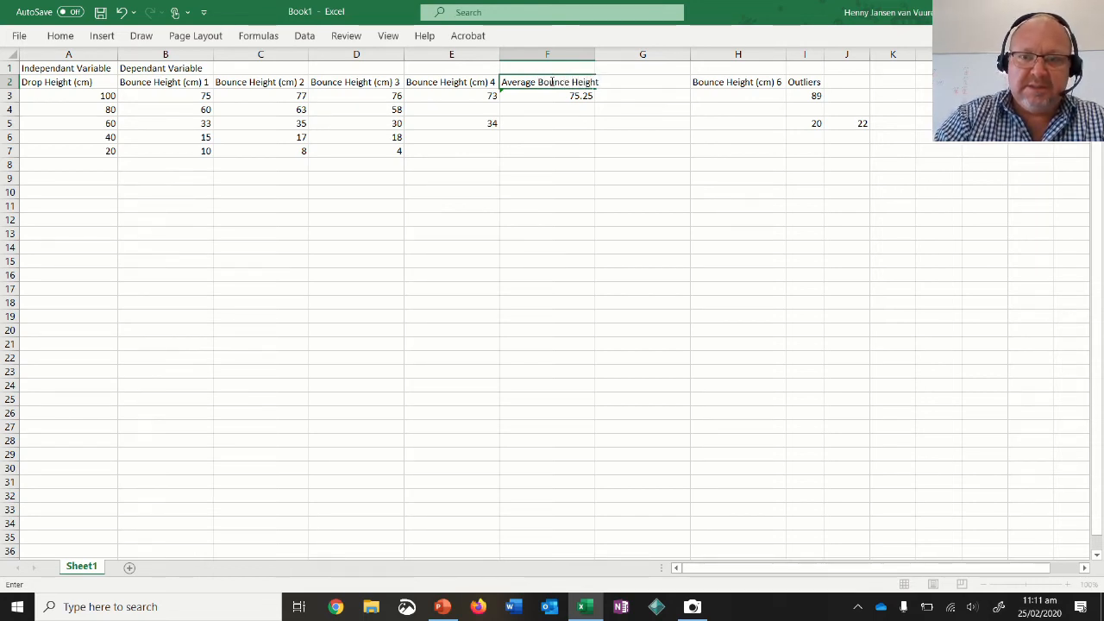
{"action": "type", "text": "(cm"}
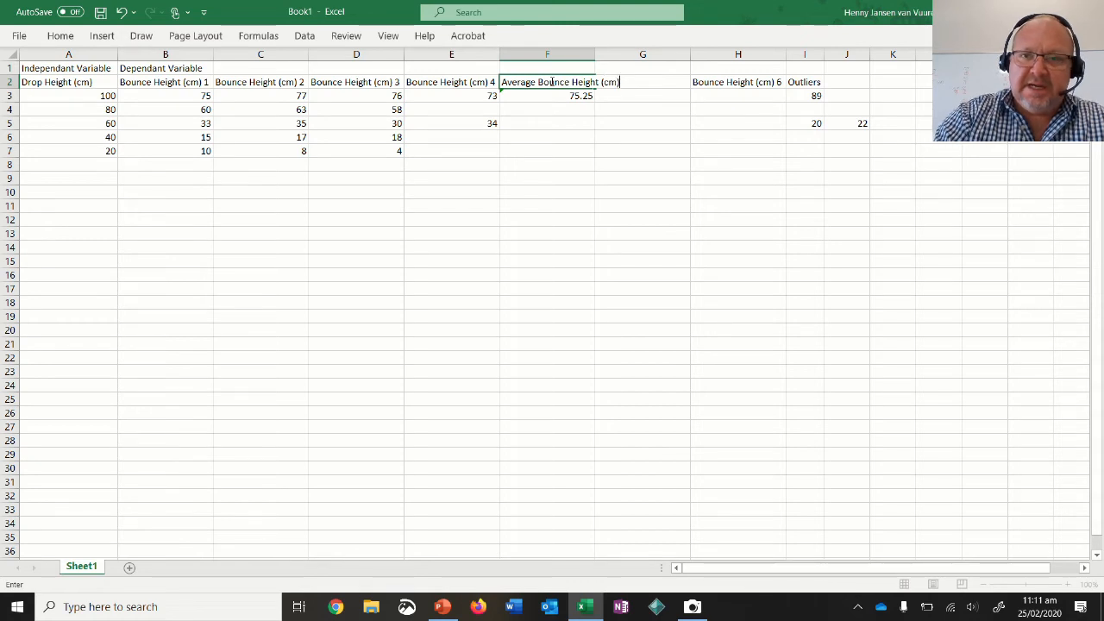
{"action": "left_click", "coordinate": [601, 55]}
{"action": "double_click", "coordinate": [597, 55]}
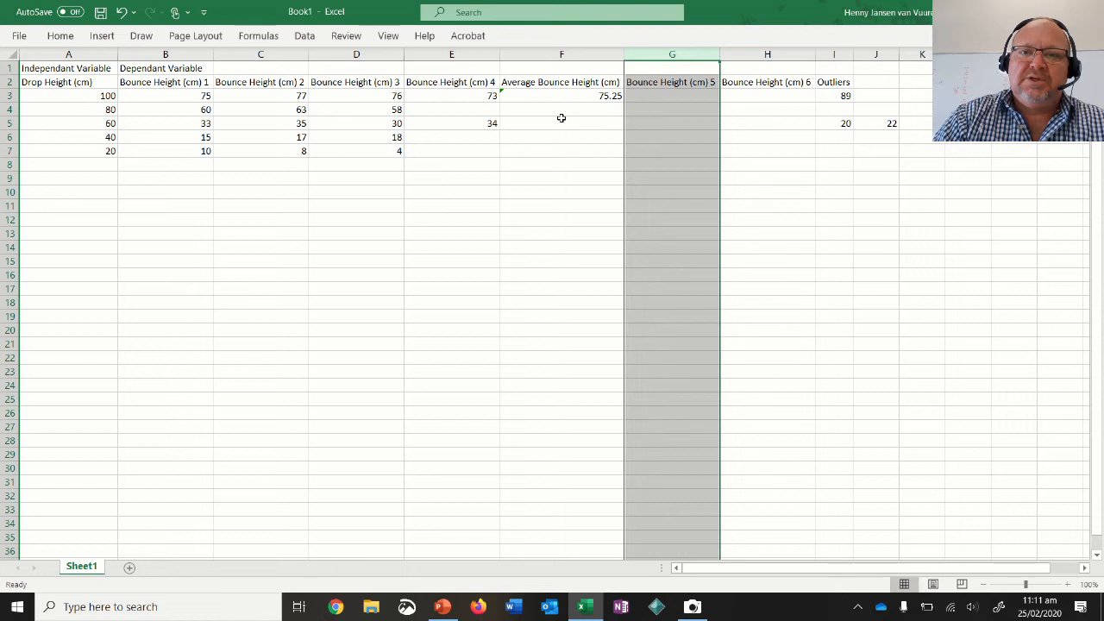
Fill the average formula from F3 down to F7 for the remaining drop heights.
{"action": "left_click", "coordinate": [561, 122]}
{"action": "left_click", "coordinate": [562, 106]}
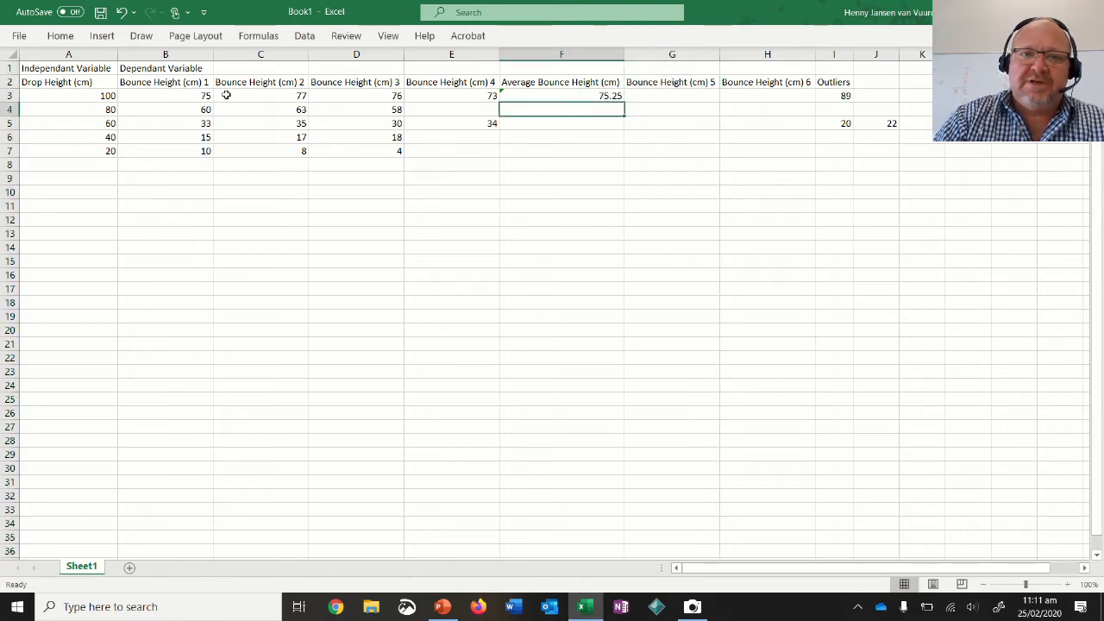
{"action": "left_click", "coordinate": [578, 95]}
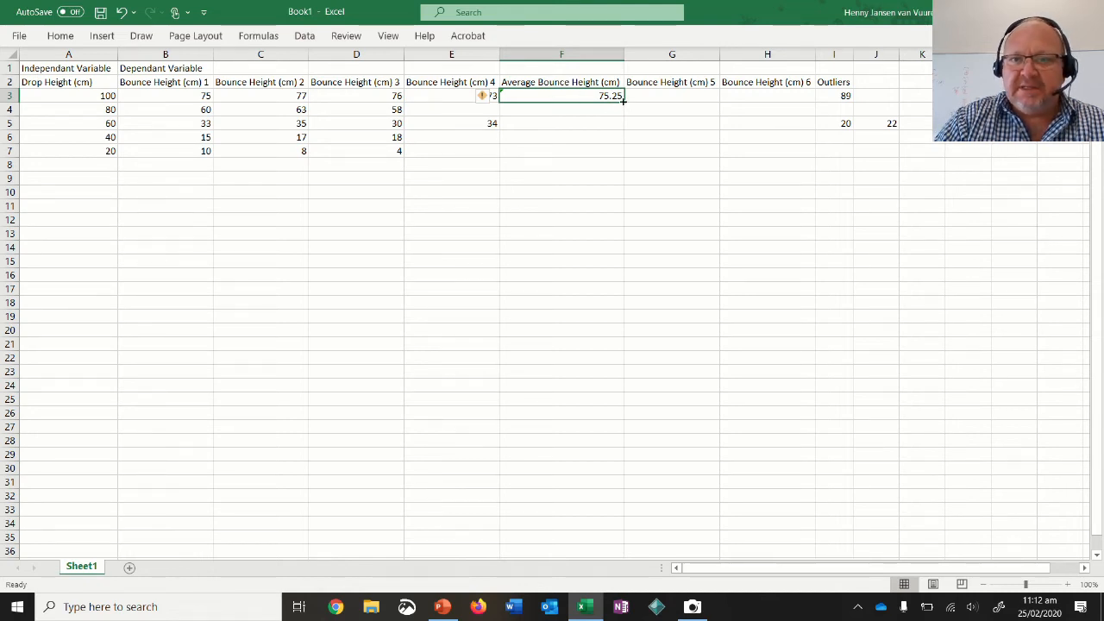
{"action": "left_click_drag", "start_coordinate": [624, 100], "coordinate": [614, 163]}
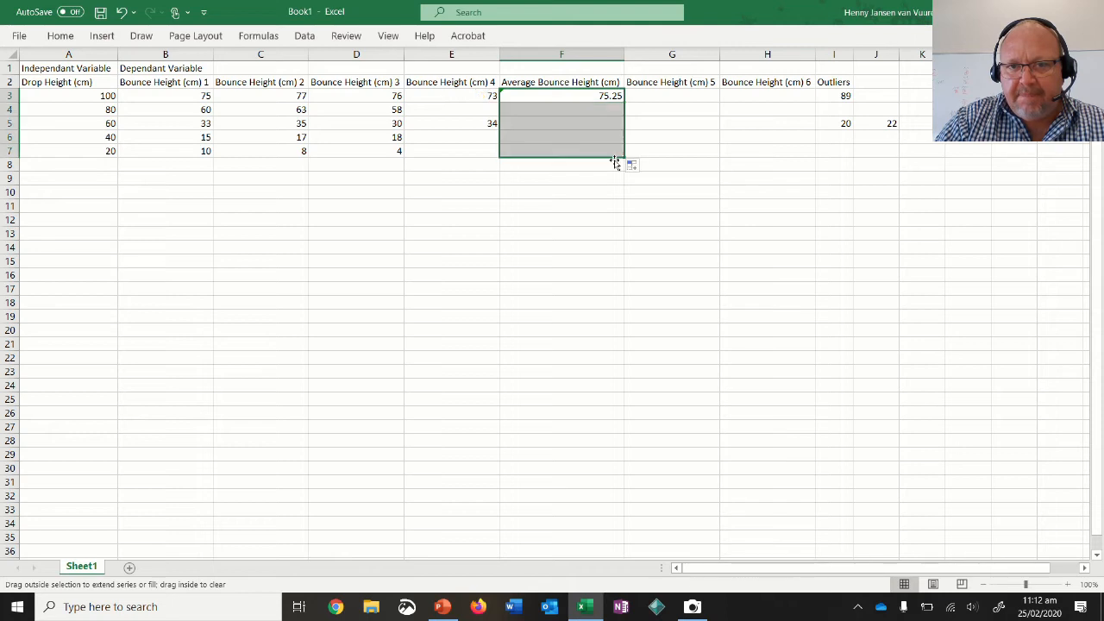
Show the formula bar and check the cell ranges of the average formulas in F3, F4 and F5.
{"action": "left_click", "coordinate": [388, 37]}
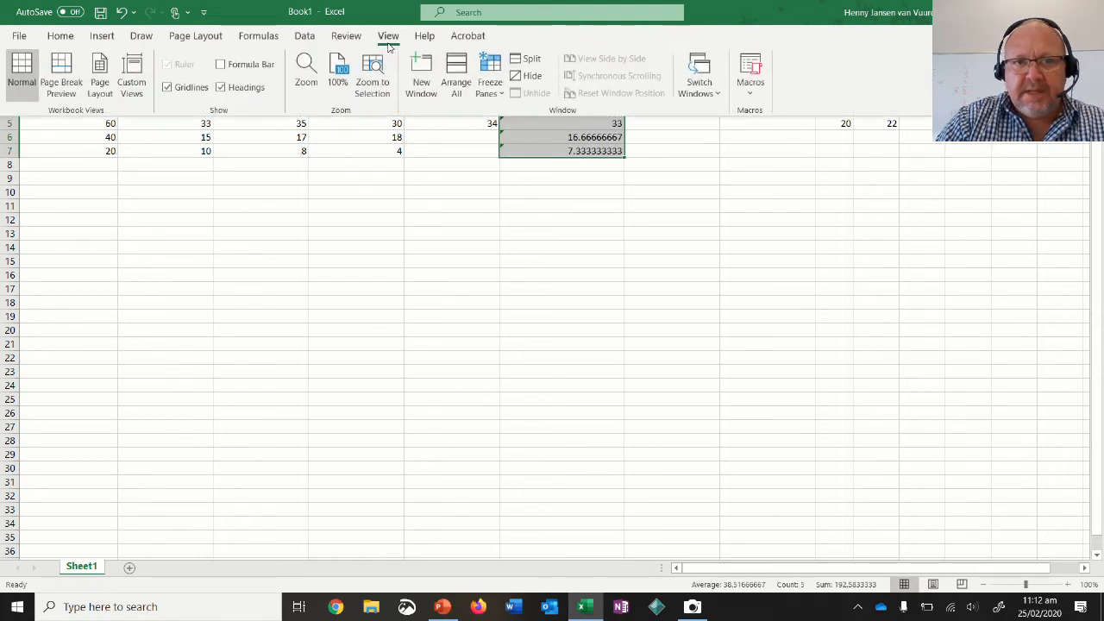
{"action": "left_click", "coordinate": [222, 66]}
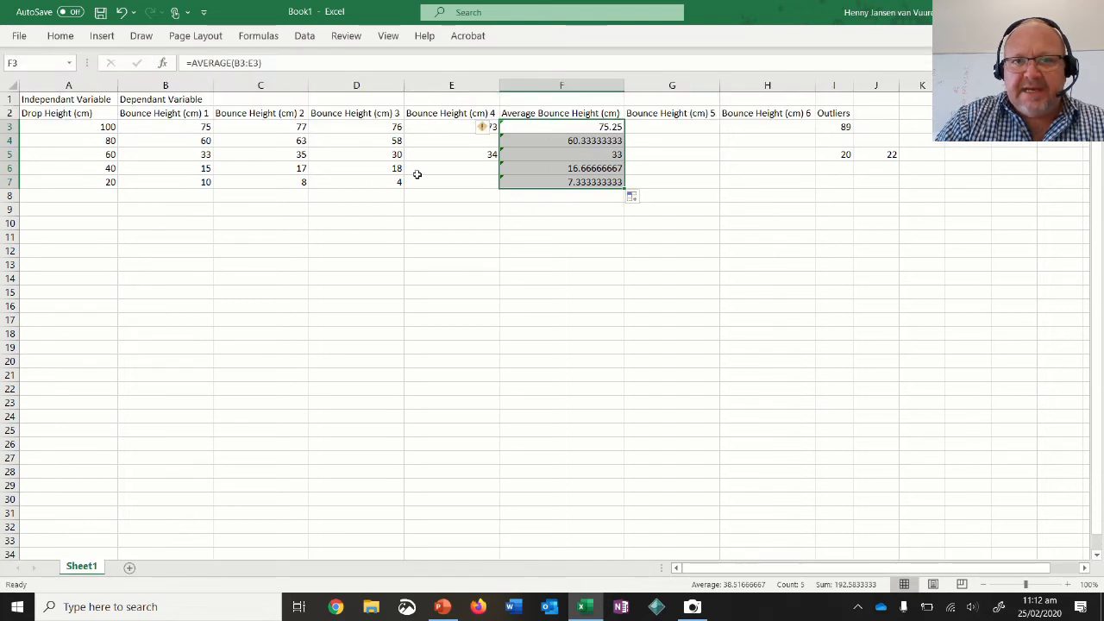
{"action": "left_click", "coordinate": [541, 141]}
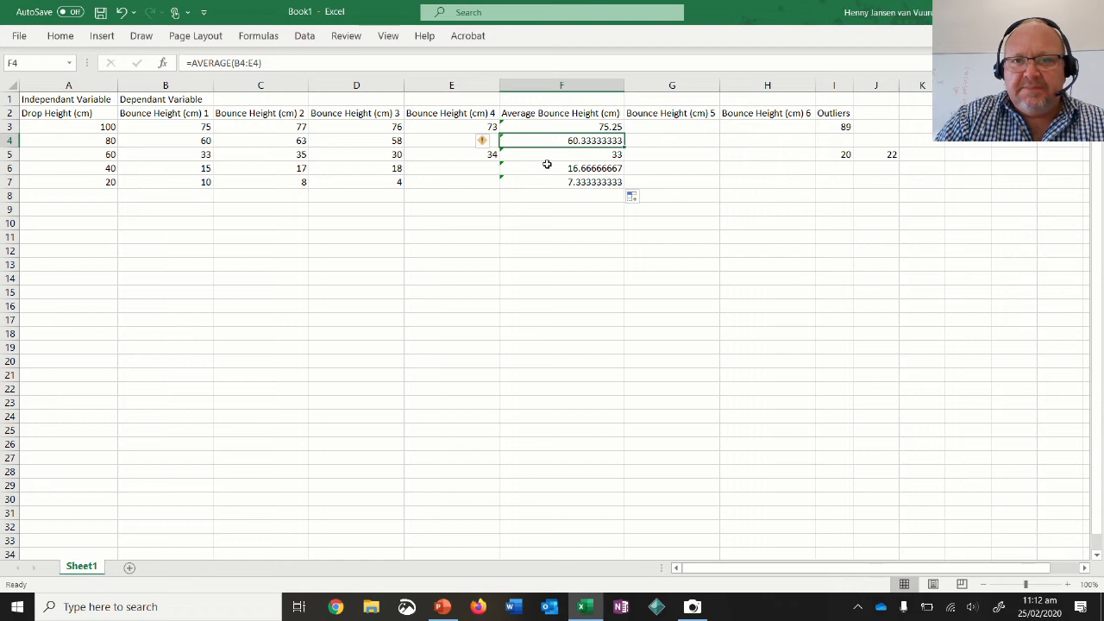
{"action": "left_click", "coordinate": [568, 156]}
{"action": "left_click", "coordinate": [569, 132]}
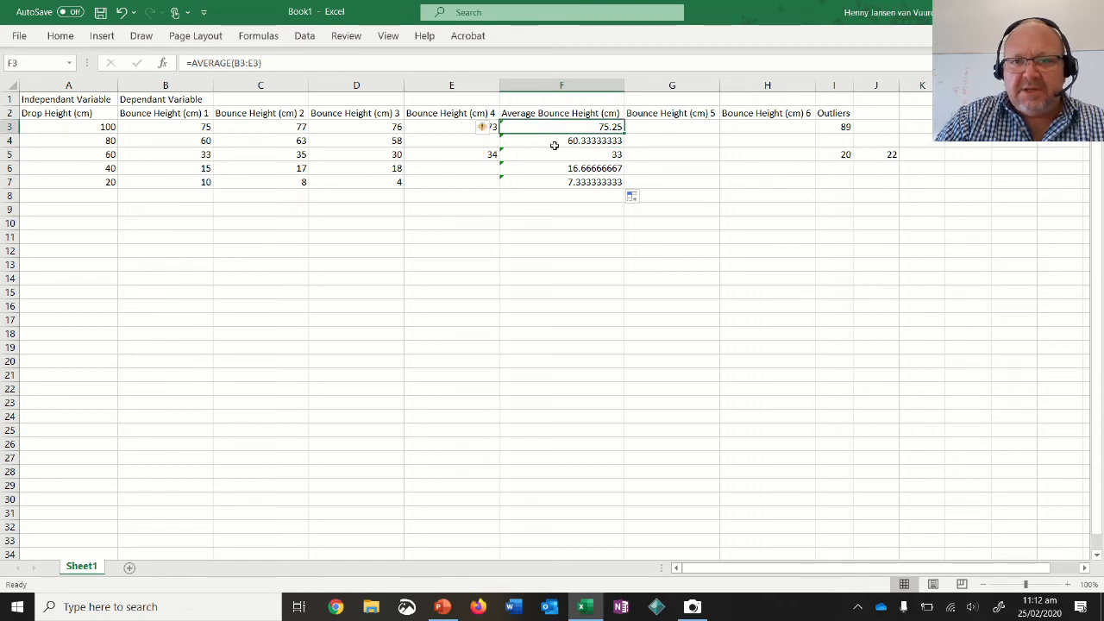
Try to change the range inside the existing F4 average formula to B4:D4.
{"action": "left_click", "coordinate": [556, 144]}
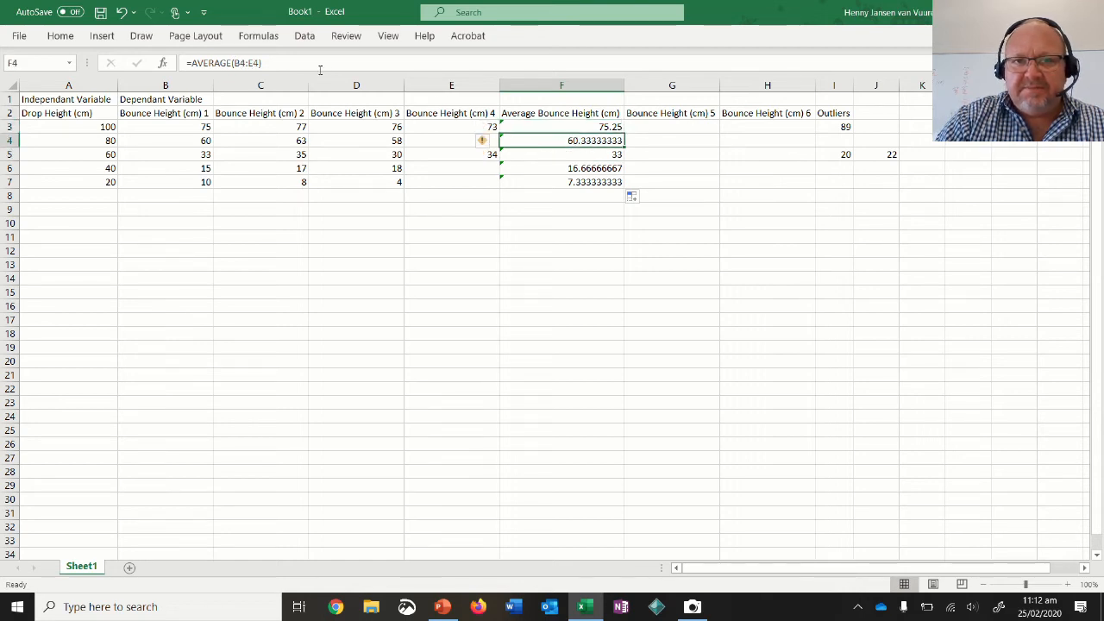
{"action": "left_click", "coordinate": [251, 63]}
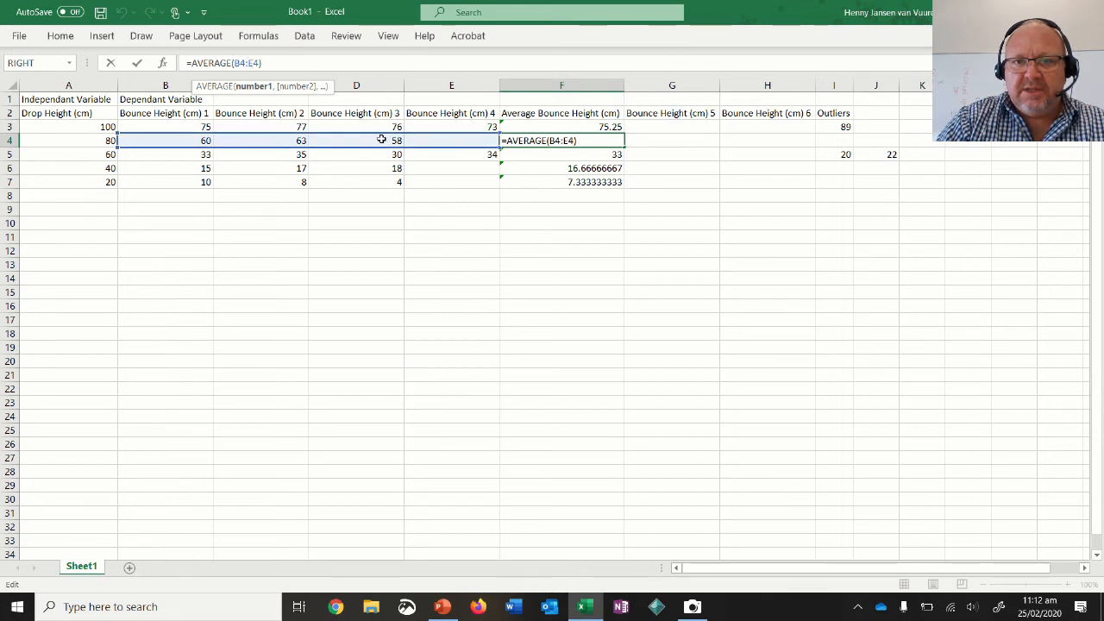
{"action": "left_click_drag", "start_coordinate": [177, 141], "coordinate": [362, 138]}
{"action": "key", "text": "Return"}
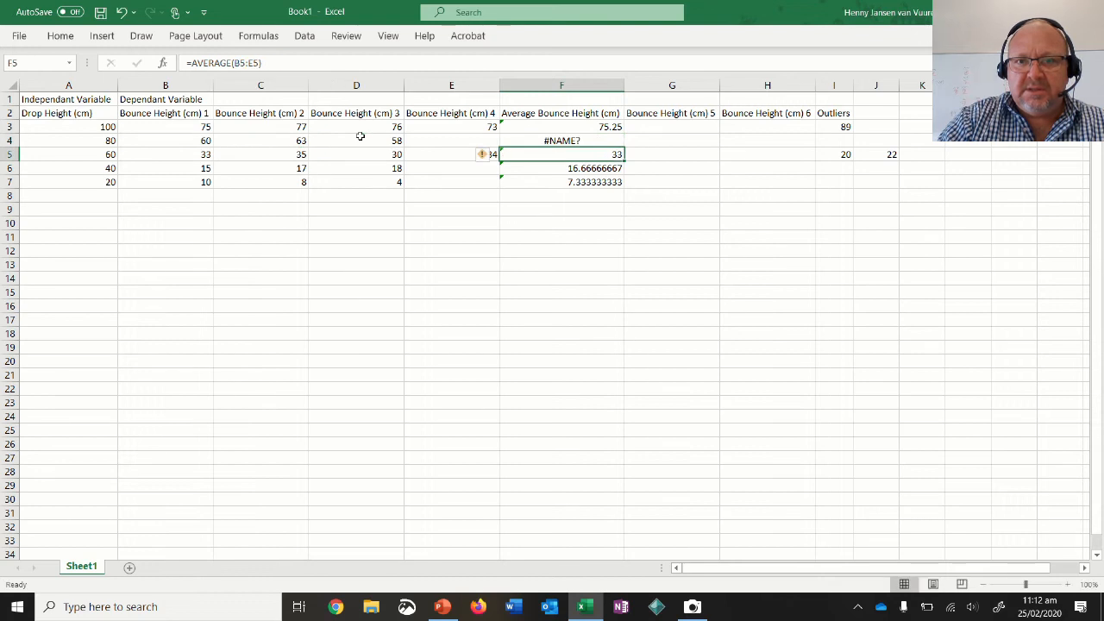
Replace the formula in F4 with a new AVERAGE over B4:D4.
{"action": "left_click", "coordinate": [601, 142]}
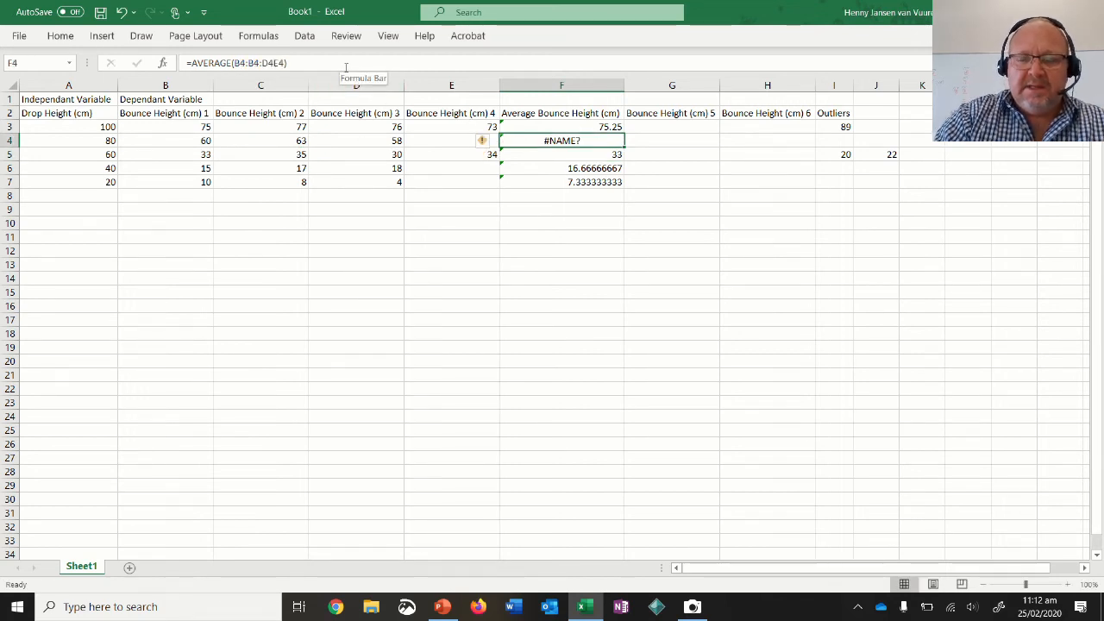
{"action": "left_click", "coordinate": [60, 36]}
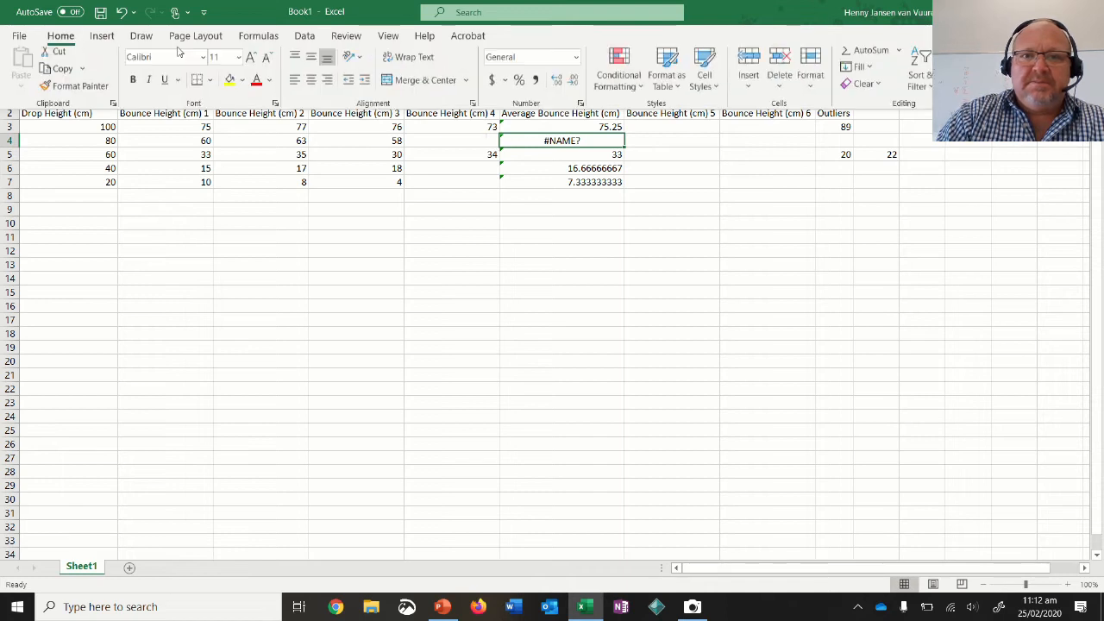
{"action": "left_click", "coordinate": [898, 58]}
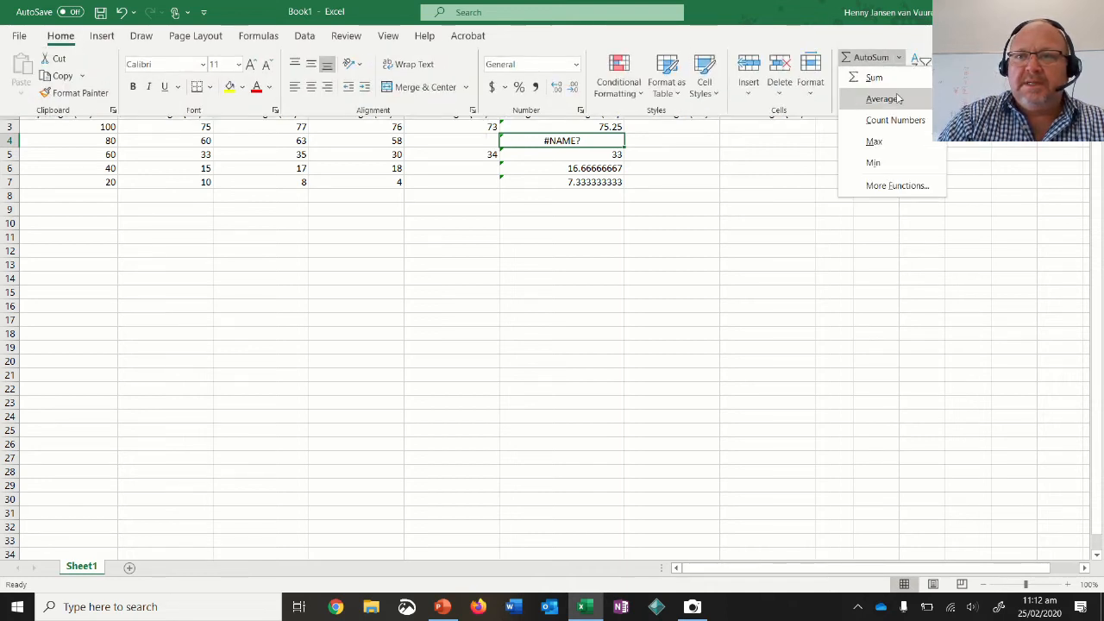
{"action": "left_click", "coordinate": [897, 100]}
{"action": "key", "text": "Up"}
{"action": "left_click_drag", "start_coordinate": [191, 141], "coordinate": [365, 141]}
{"action": "key", "text": "Return"}
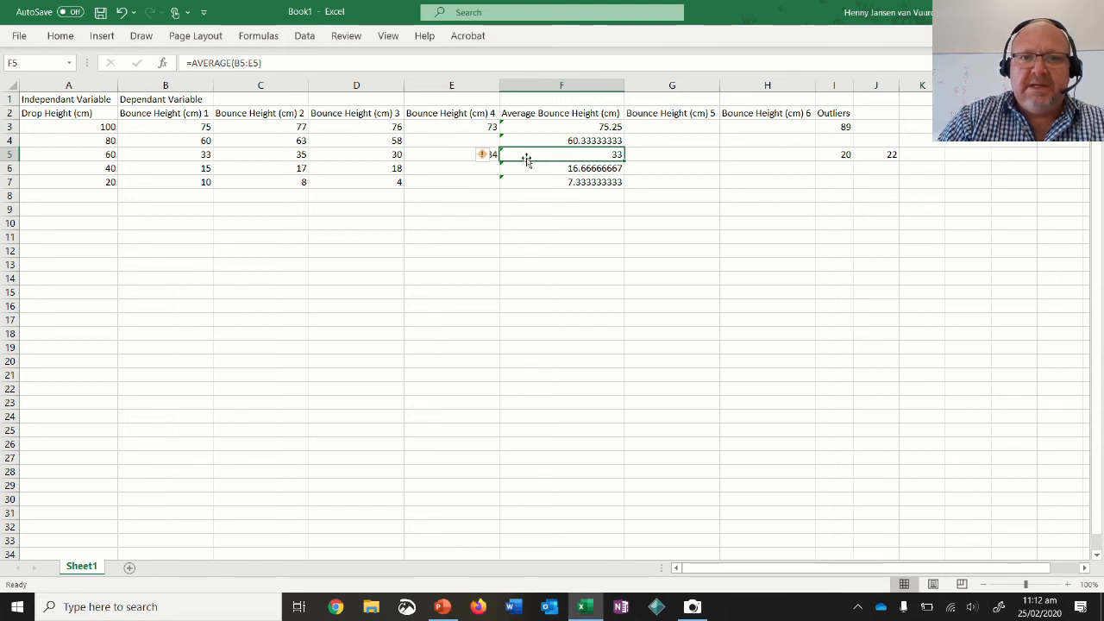
Copy the three-trial average formula from F4 into F6 and F7.
{"action": "double_click", "coordinate": [576, 167]}
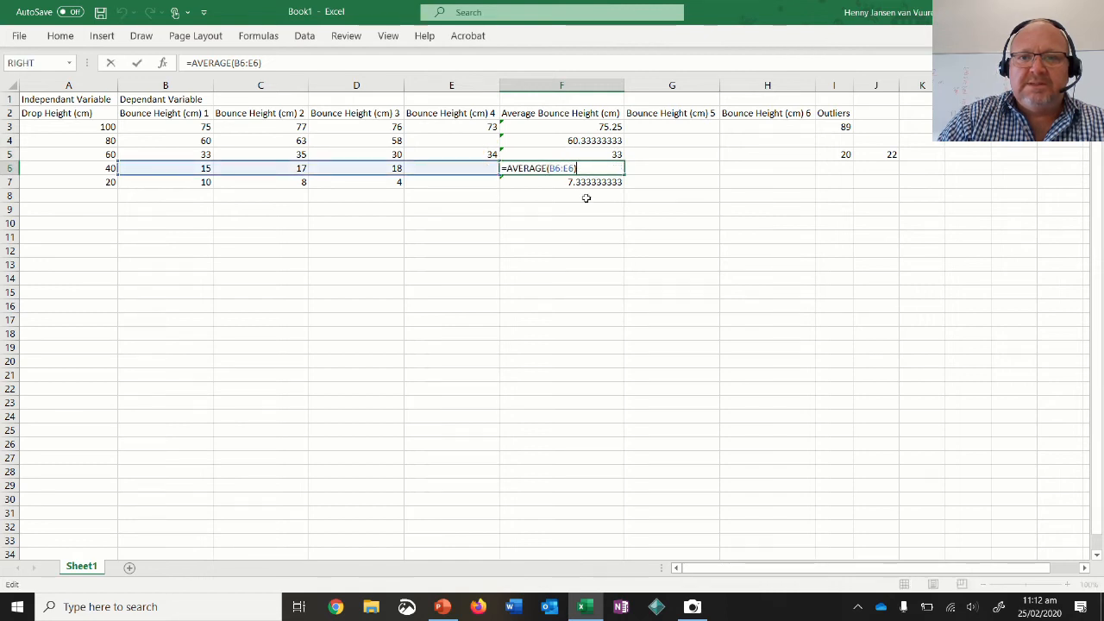
{"action": "left_click", "coordinate": [586, 199]}
{"action": "left_click", "coordinate": [586, 140]}
{"action": "key", "text": "ctrl+c"}
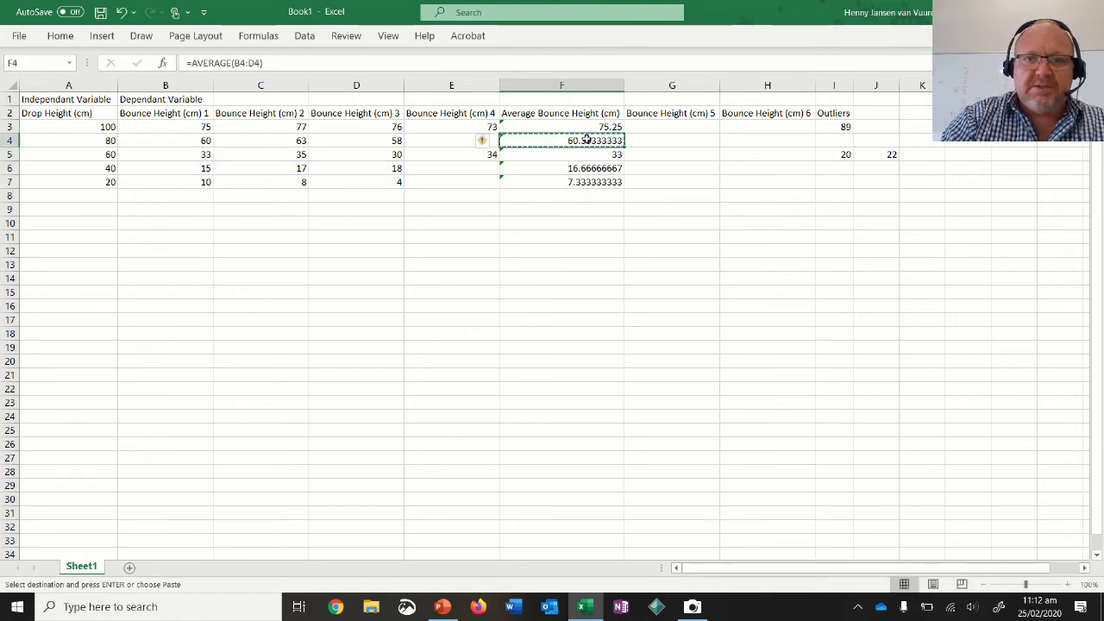
{"action": "key", "text": "Down"}
{"action": "key", "text": "Down"}
{"action": "key", "text": "ctrl+v"}
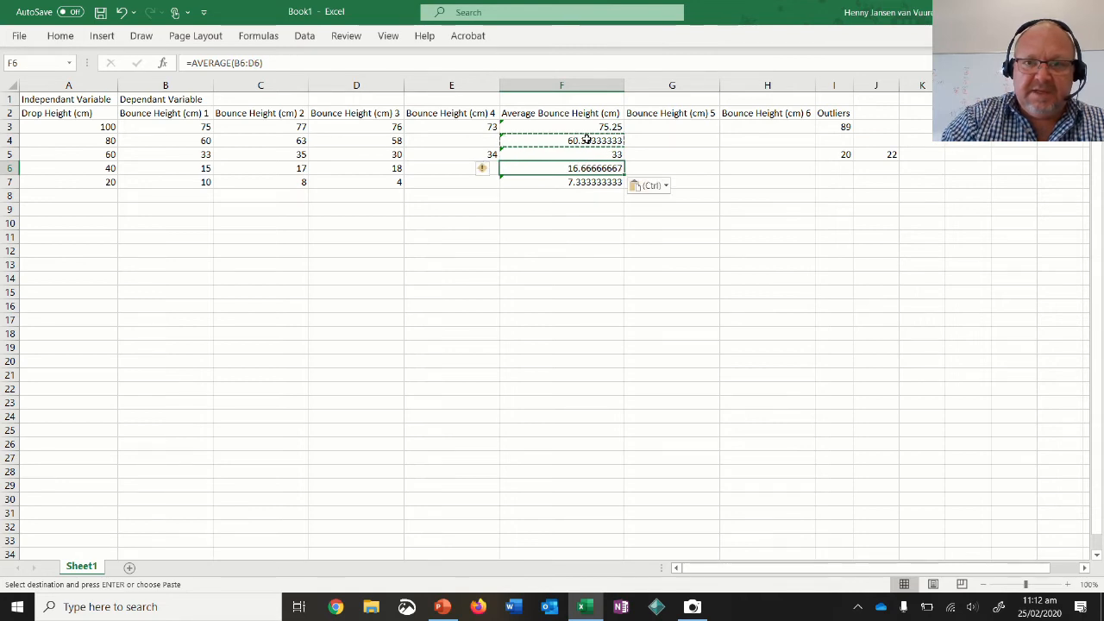
{"action": "key", "text": "Down"}
{"action": "key", "text": "ctrl+v"}
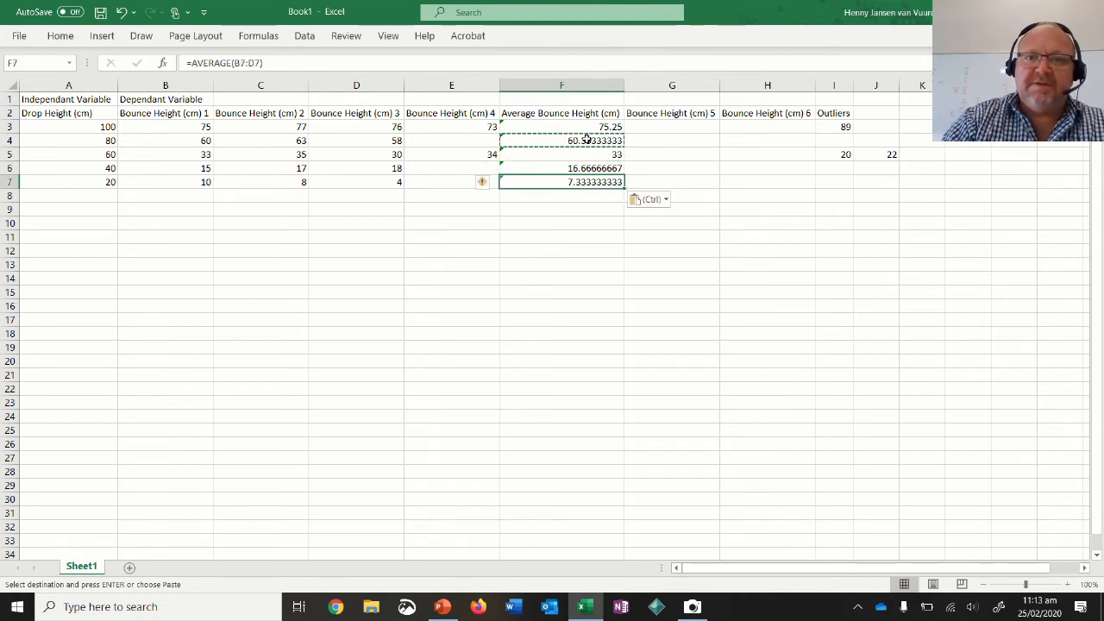
{"action": "key", "text": "Down"}
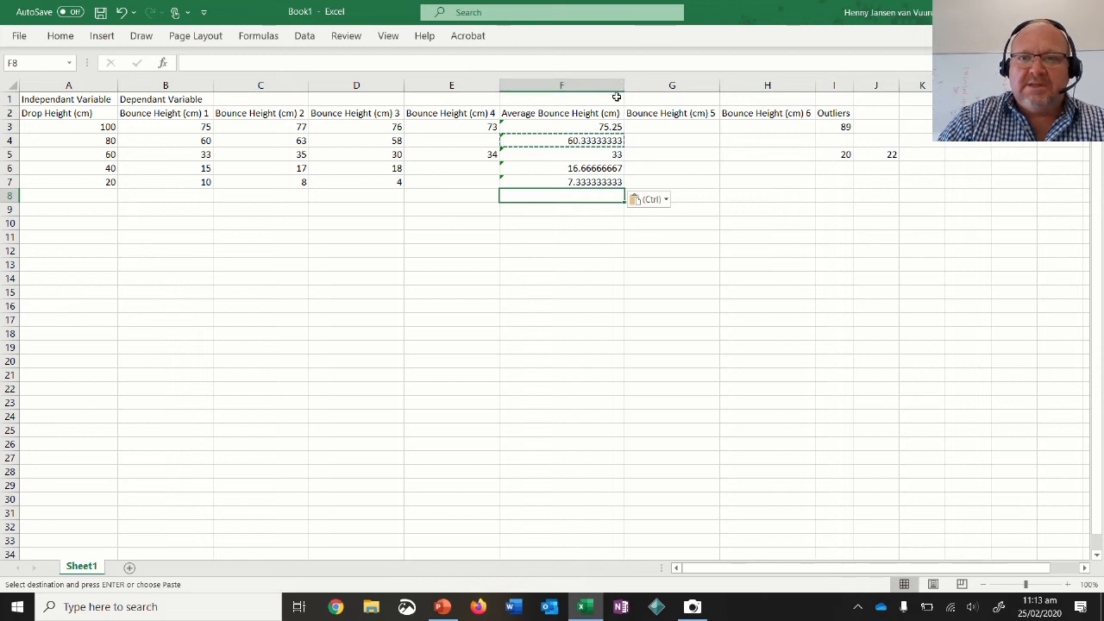
Widen column F slightly and show the average bounce heights in F3:F7 with two decimal places.
{"action": "mouse_move", "coordinate": [624, 84]}
{"action": "left_mouse_down"}
{"action": "mouse_move", "coordinate": [587, 84]}
{"action": "mouse_move", "coordinate": [626, 86]}
{"action": "left_mouse_up"}
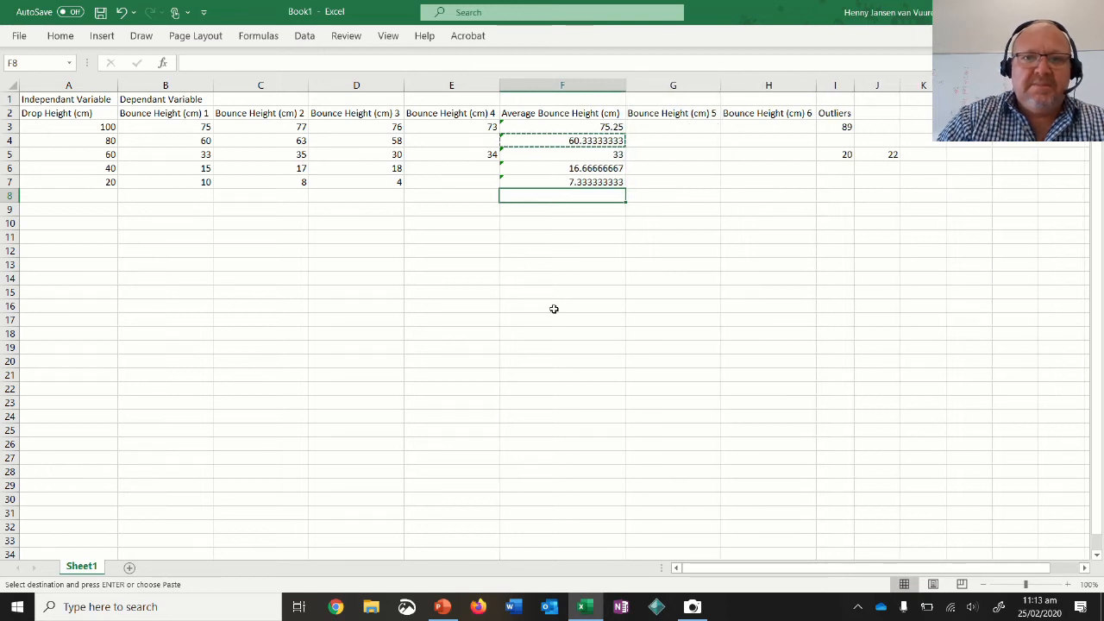
{"action": "left_click_drag", "start_coordinate": [576, 128], "coordinate": [583, 182]}
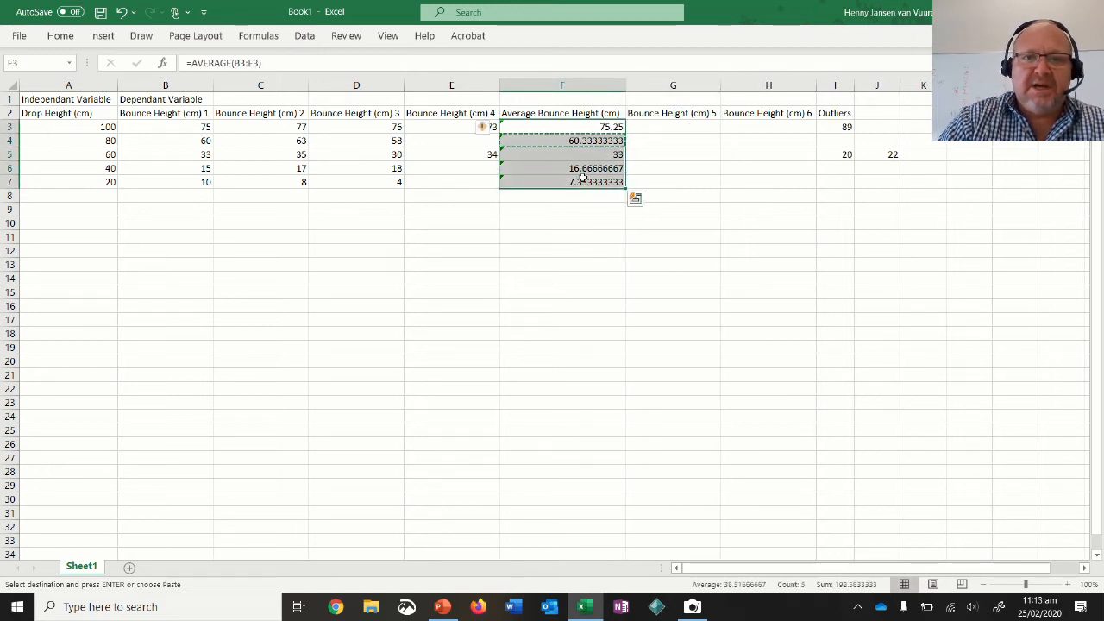
{"action": "left_click", "coordinate": [66, 40]}
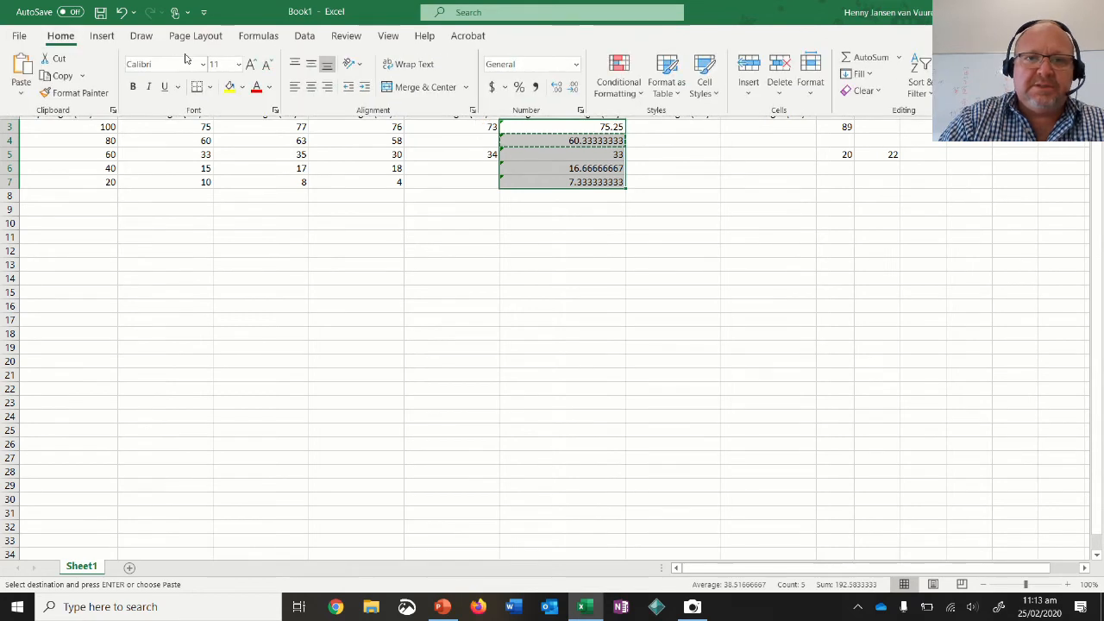
{"action": "left_click", "coordinate": [558, 89]}
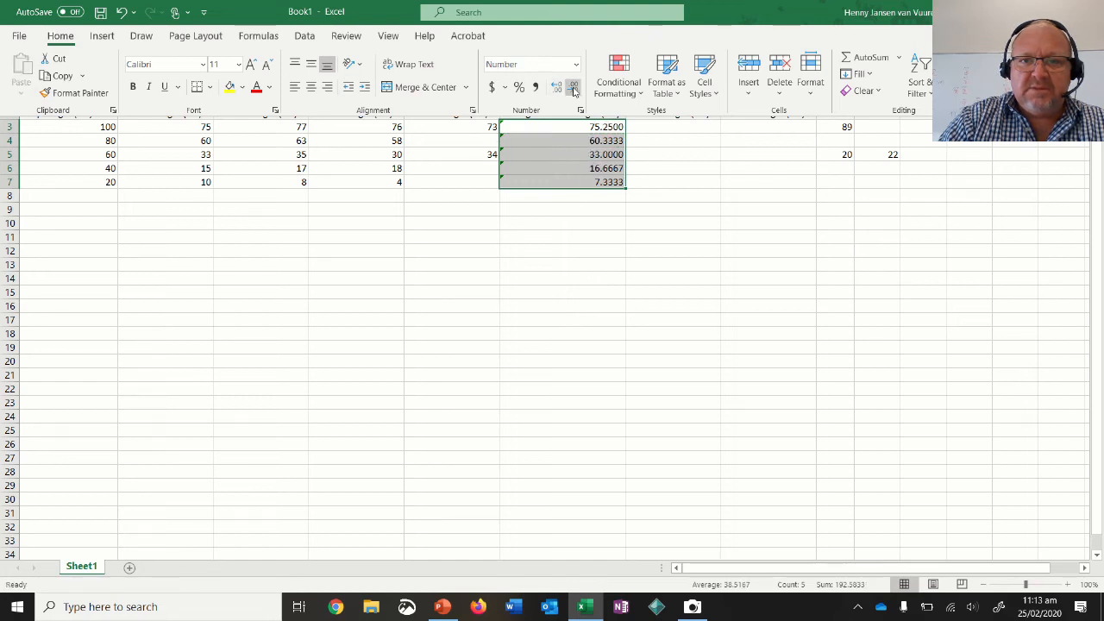
{"action": "left_click", "coordinate": [573, 89]}
{"action": "left_click", "coordinate": [574, 89]}
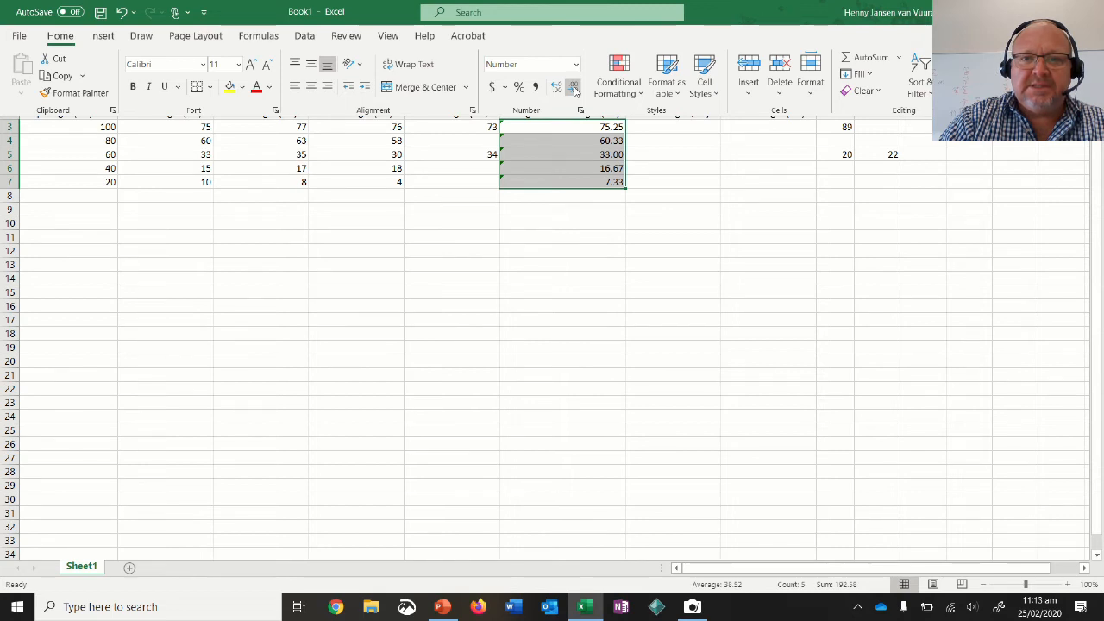
{"action": "left_click", "coordinate": [554, 230]}
{"action": "left_click", "coordinate": [553, 227]}
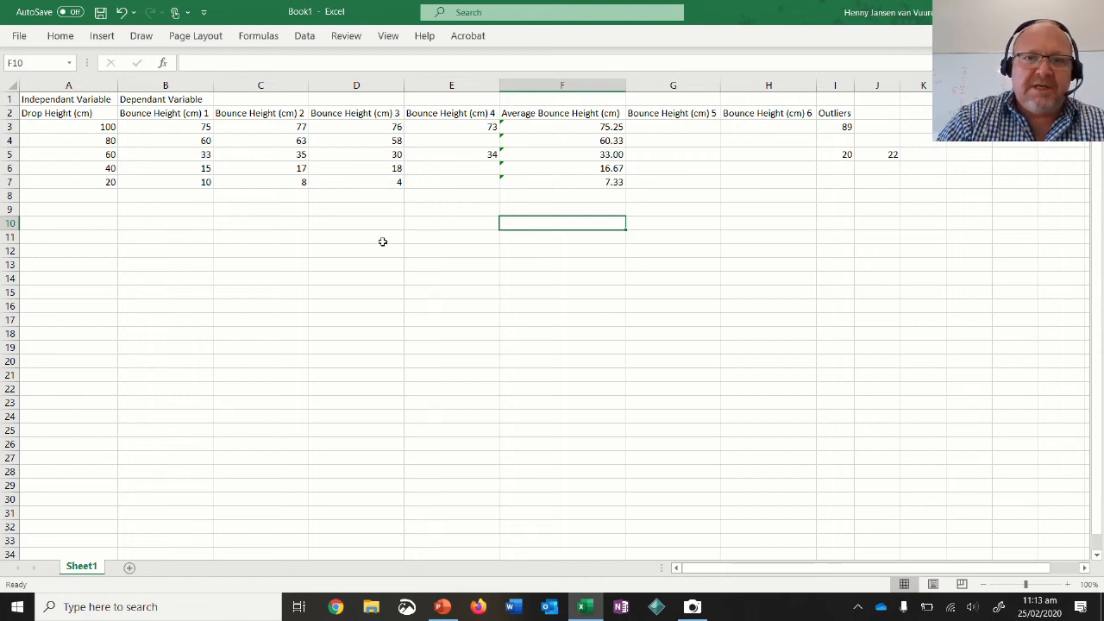
Keep the ribbon permanently expanded above the worksheet so the whole data table stays visible.
{"action": "left_click", "coordinate": [364, 298]}
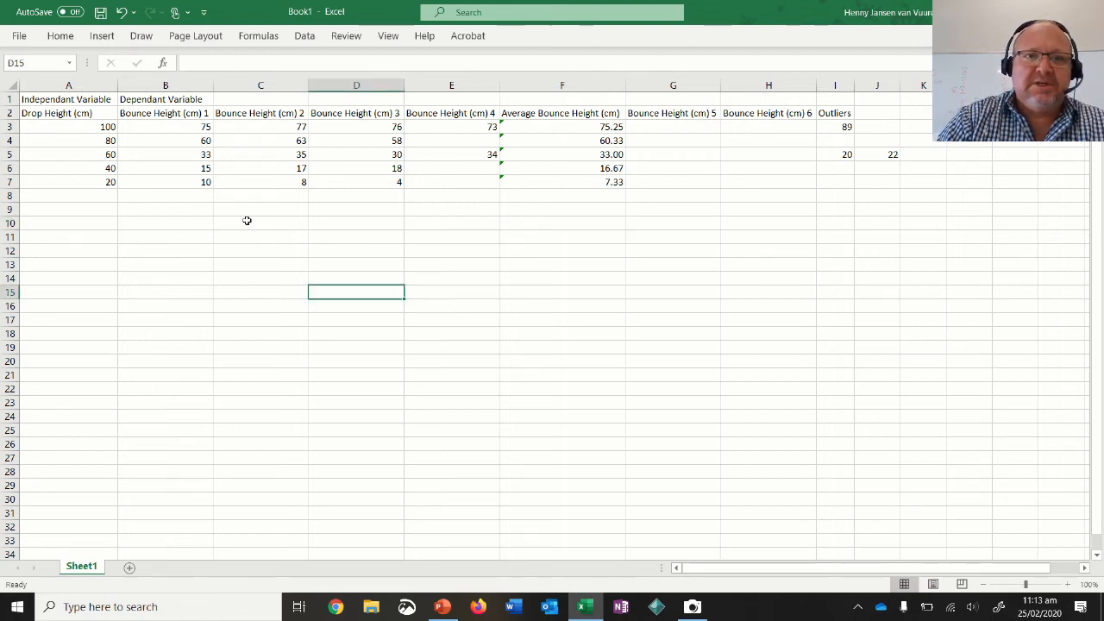
{"action": "left_click", "coordinate": [60, 38]}
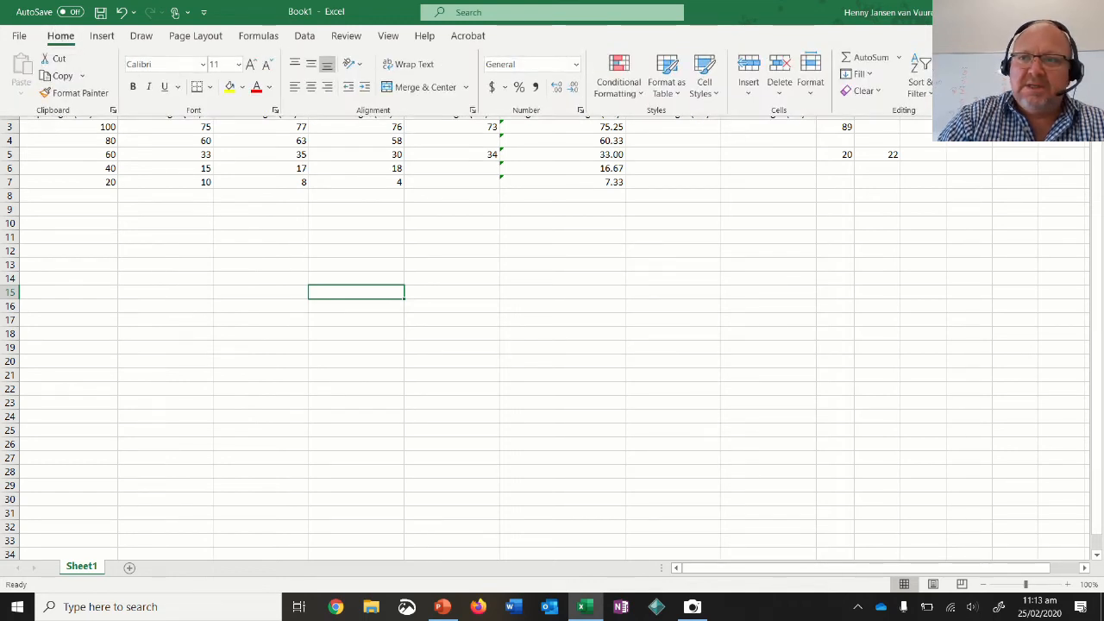
{"action": "left_click", "coordinate": [1093, 110]}
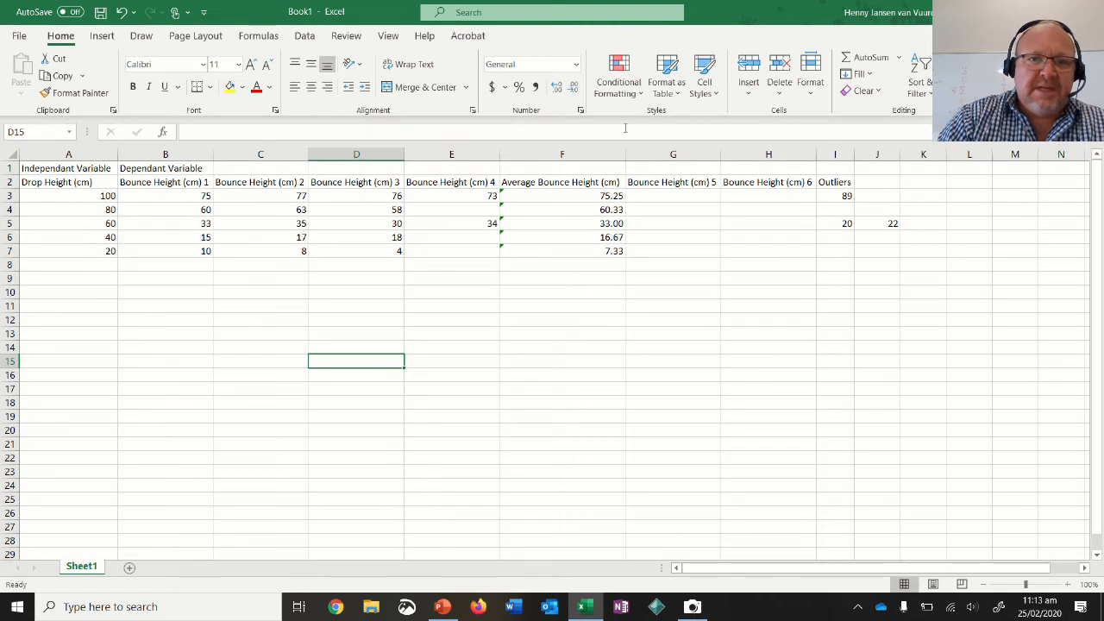
Look through the scatter and column chart types available for plotting the bounce data.
{"action": "left_click", "coordinate": [102, 37]}
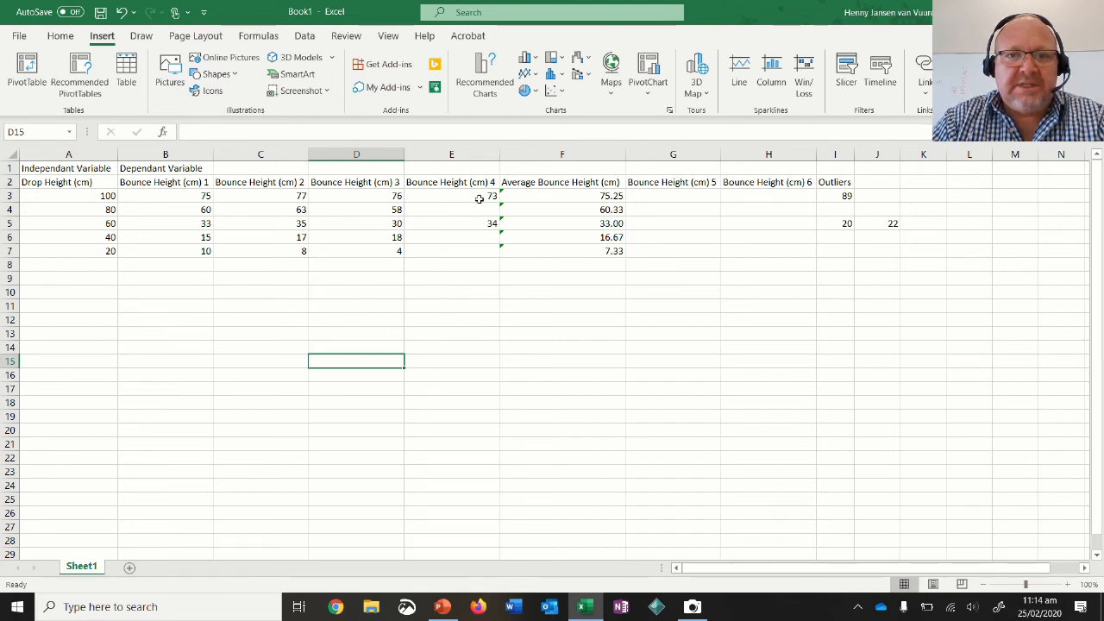
{"action": "left_click", "coordinate": [562, 92]}
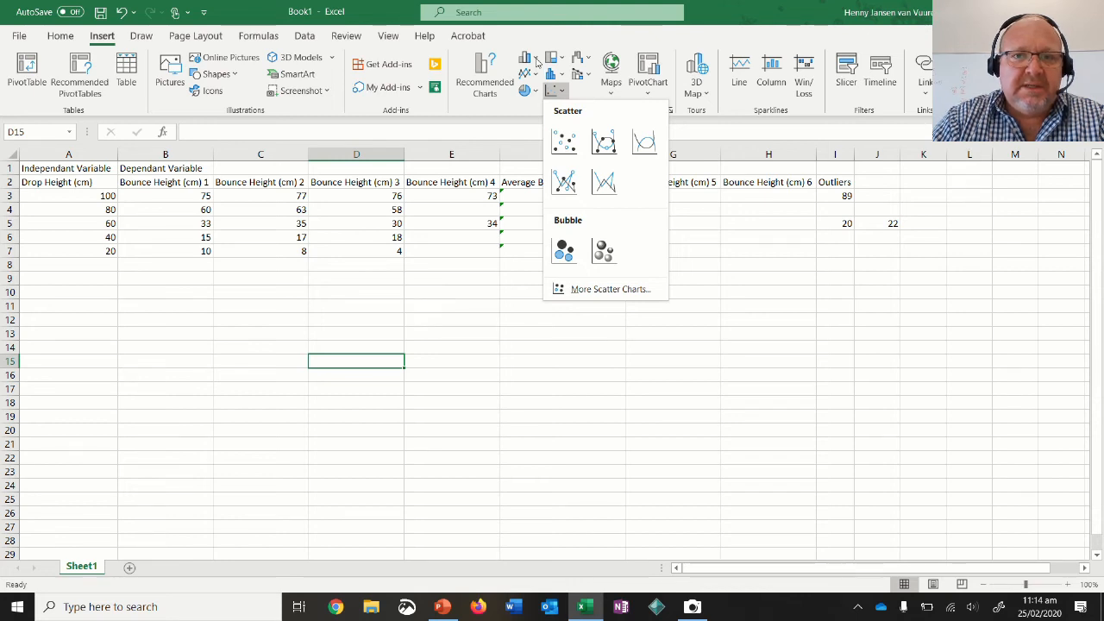
{"action": "left_click", "coordinate": [536, 60]}
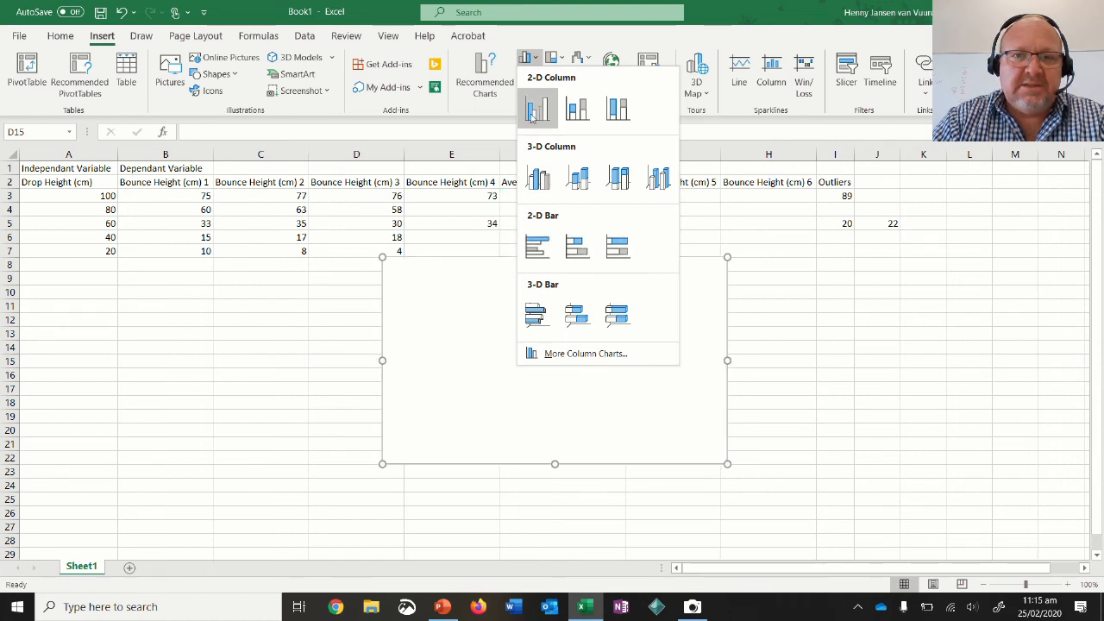
{"action": "left_click", "coordinate": [708, 345]}
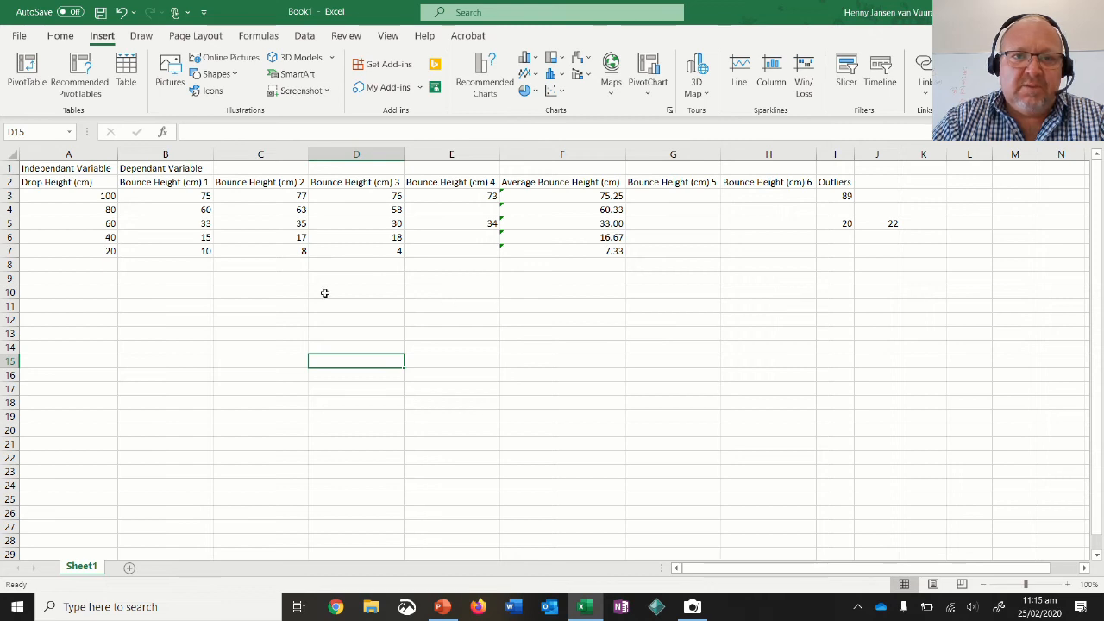
{"action": "left_click", "coordinate": [200, 209]}
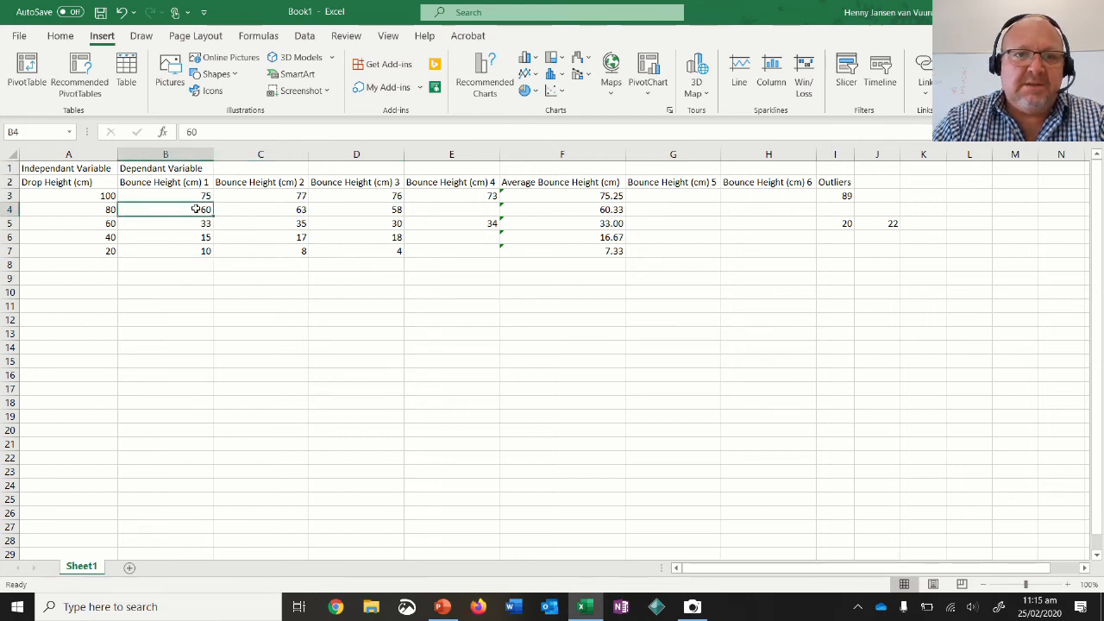
{"action": "left_click", "coordinate": [306, 320]}
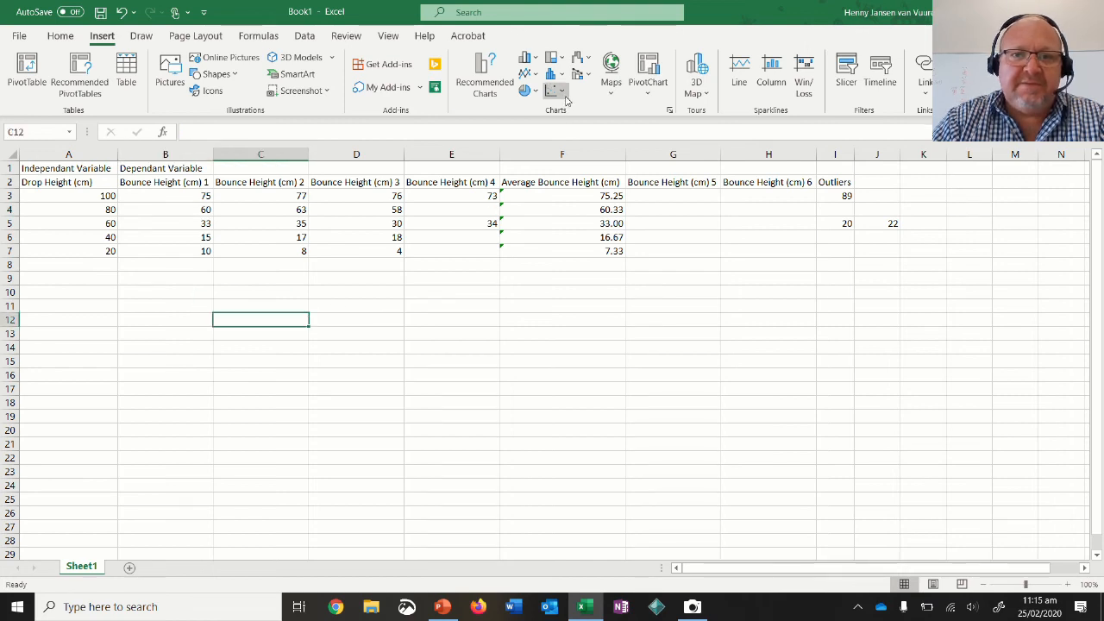
{"action": "left_click", "coordinate": [387, 346]}
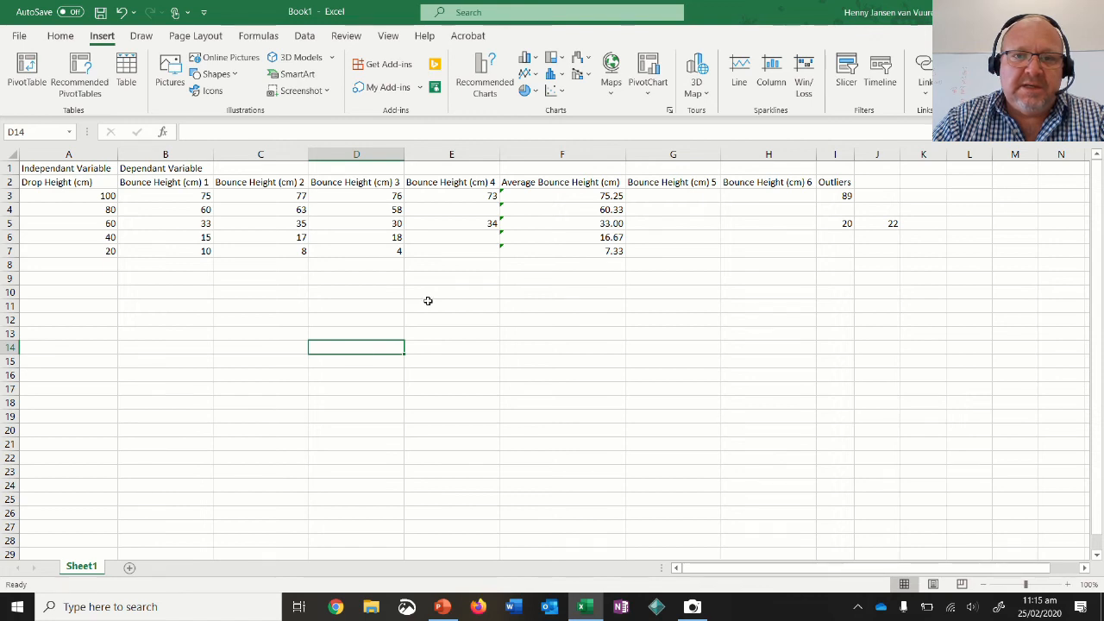
Insert an empty Scatter with Straight Lines and Markers chart and place it clear below the data table.
{"action": "left_click", "coordinate": [562, 93]}
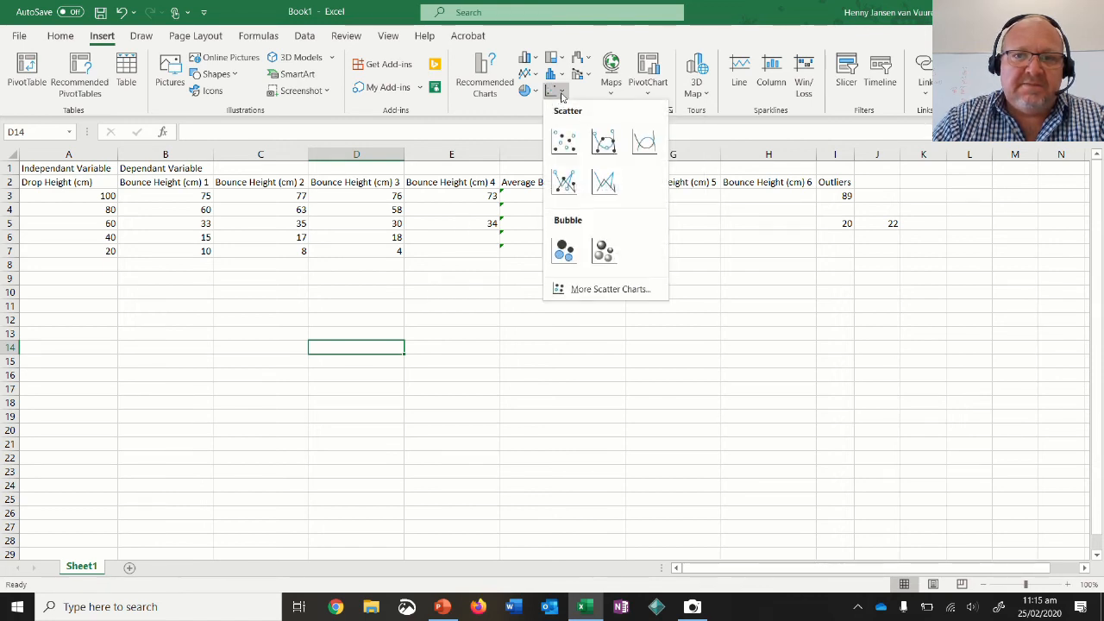
{"action": "left_click", "coordinate": [564, 184]}
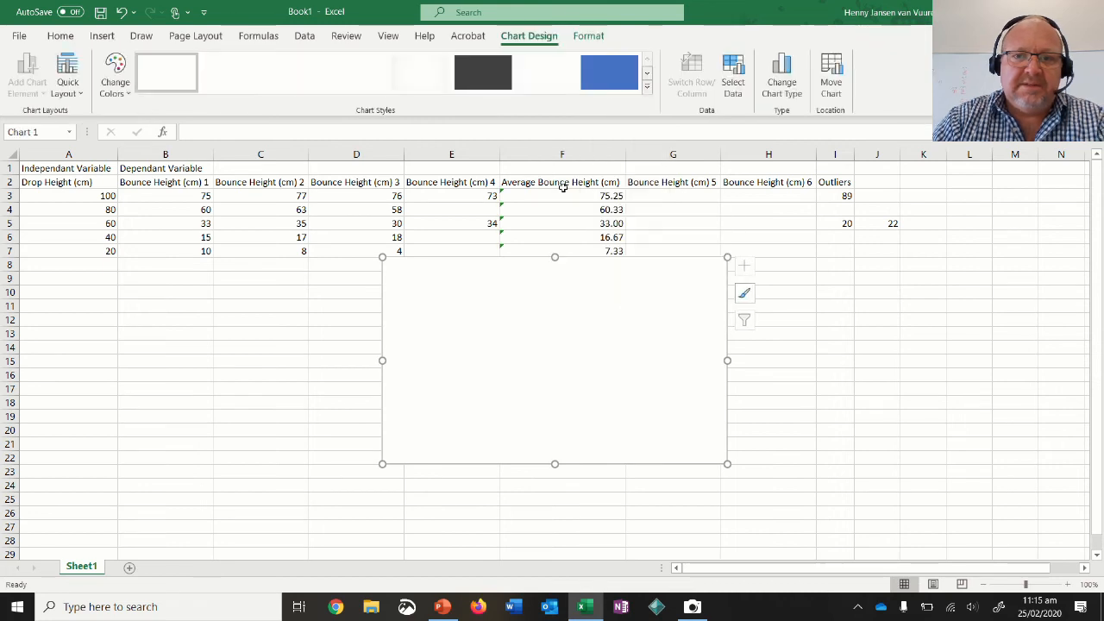
{"action": "left_click_drag", "start_coordinate": [592, 264], "coordinate": [631, 313]}
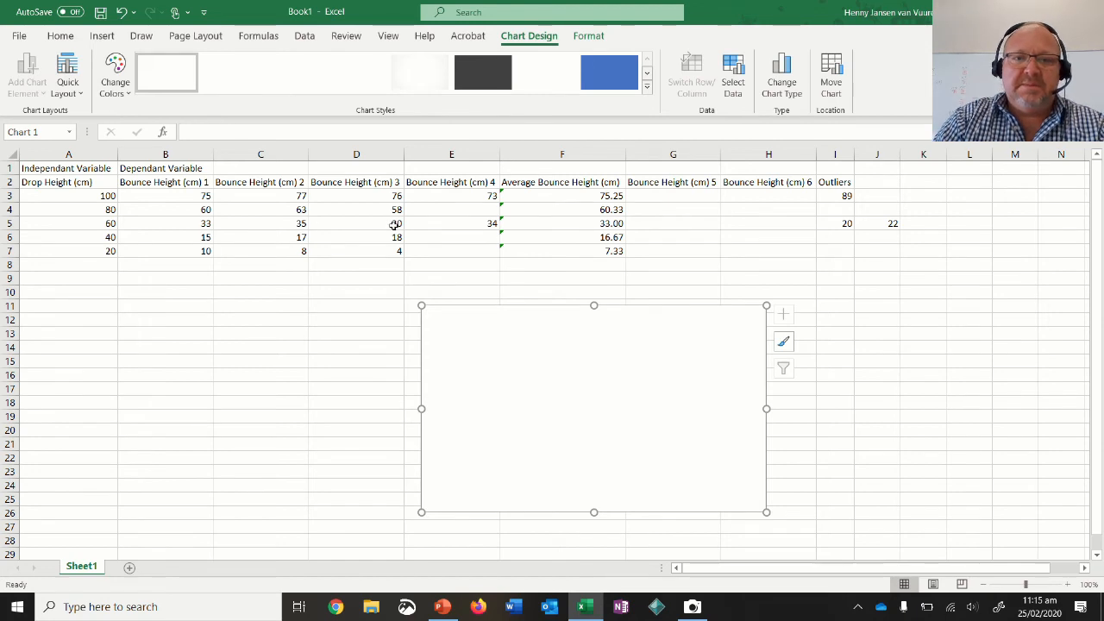
{"action": "left_click_drag", "start_coordinate": [77, 196], "coordinate": [63, 249]}
{"action": "left_click_drag", "start_coordinate": [543, 182], "coordinate": [554, 242]}
{"action": "left_click", "coordinate": [580, 361]}
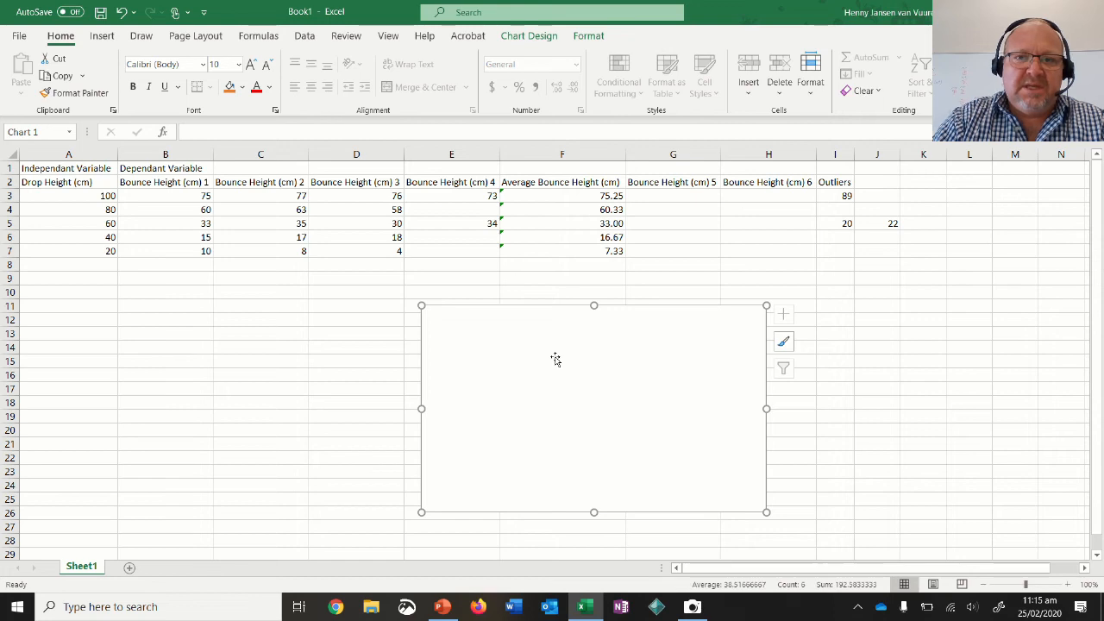
Open the chart's data source settings and set the chart data range to F2, the Average Bounce Height (cm) header.
{"action": "double_click", "coordinate": [555, 359]}
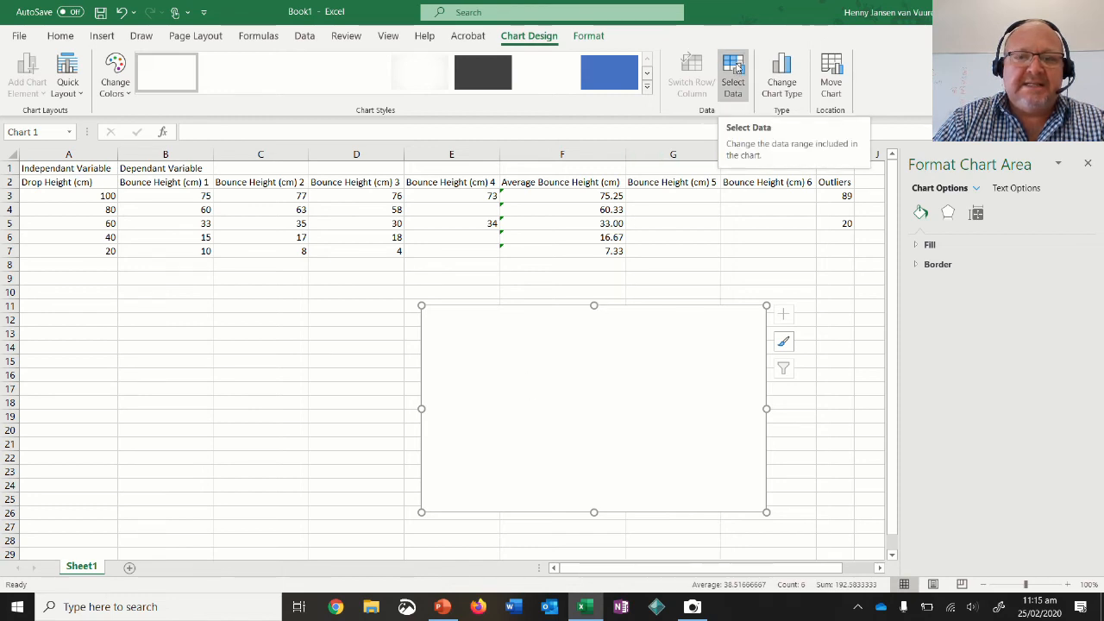
{"action": "left_click", "coordinate": [733, 73]}
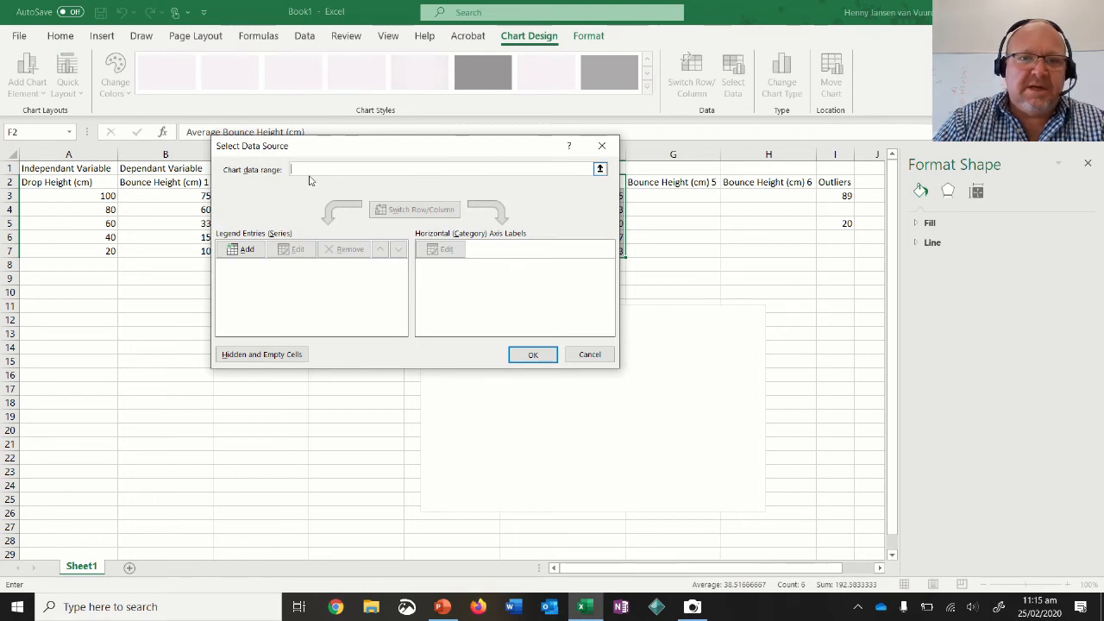
{"action": "left_click_drag", "start_coordinate": [348, 151], "coordinate": [348, 292]}
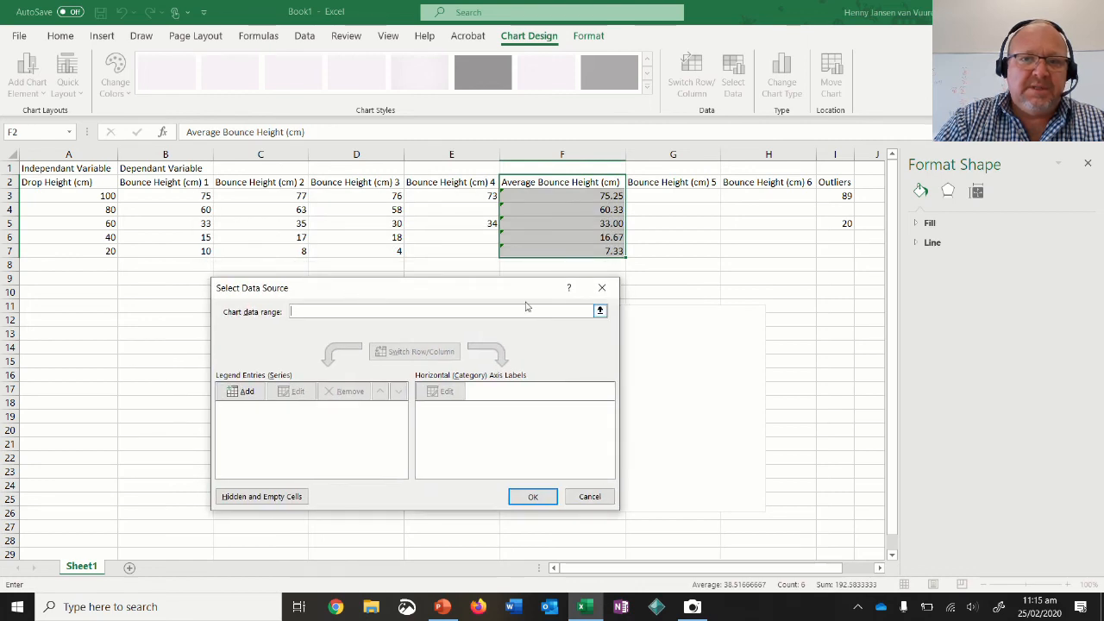
{"action": "left_click", "coordinate": [600, 312]}
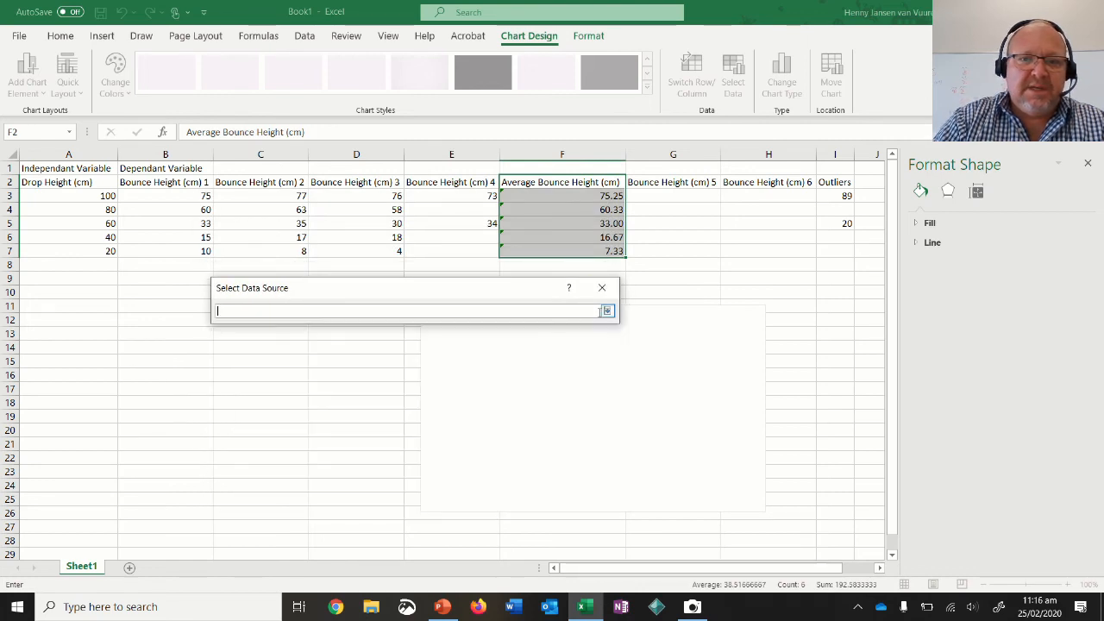
{"action": "left_click", "coordinate": [555, 179]}
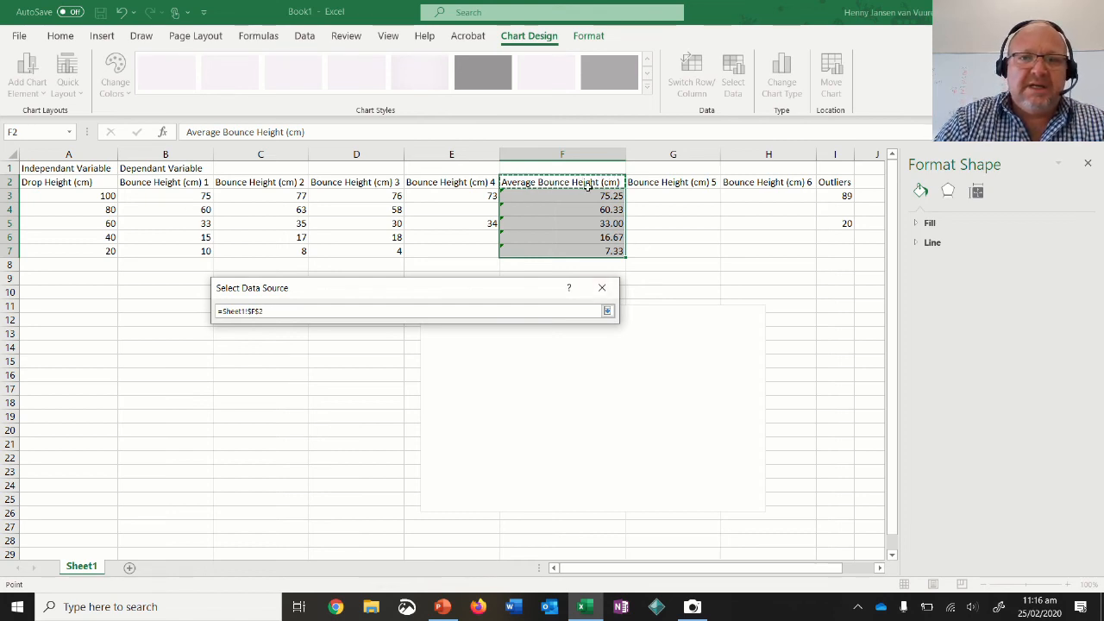
{"action": "left_click", "coordinate": [441, 181]}
{"action": "left_click", "coordinate": [370, 183]}
{"action": "left_click", "coordinate": [555, 186]}
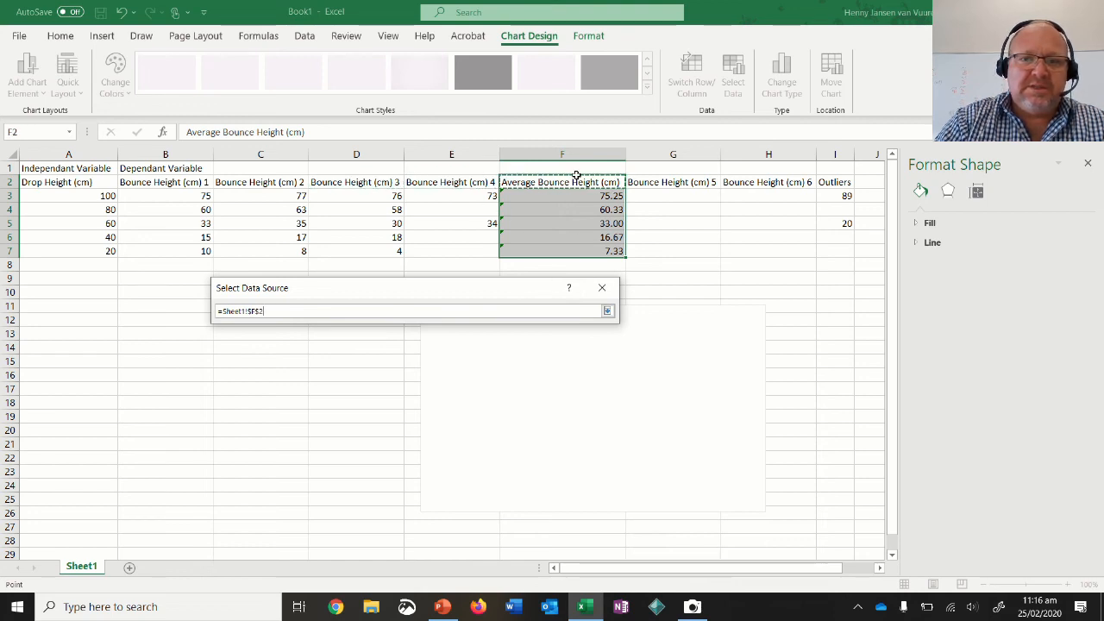
{"action": "left_click", "coordinate": [607, 311]}
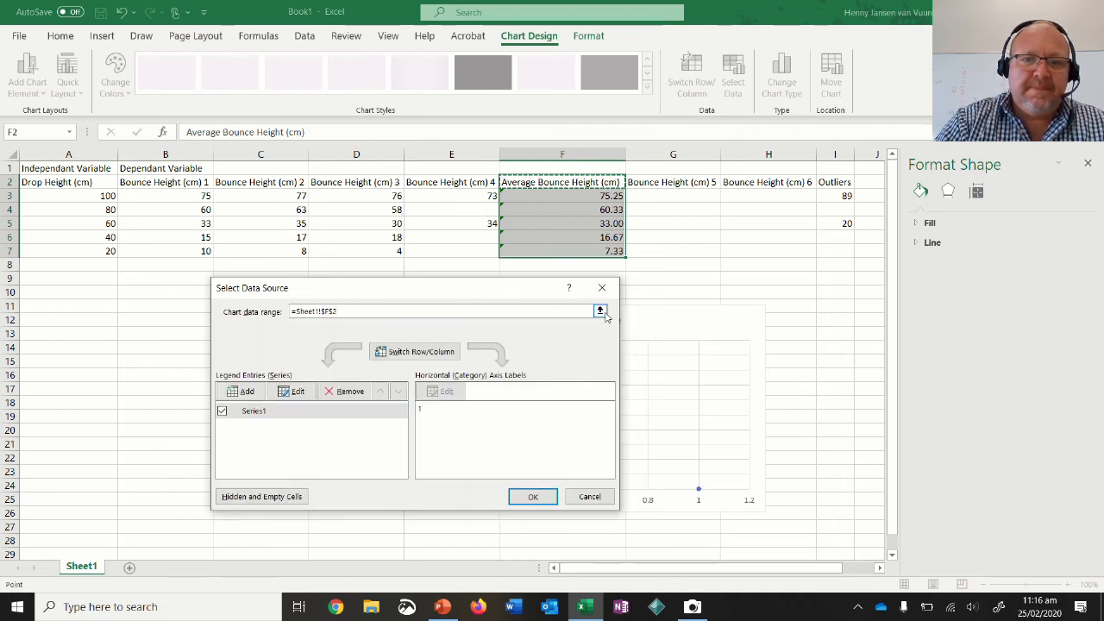
Add a new series to the chart and take its series name from cell F2.
{"action": "left_click", "coordinate": [258, 411]}
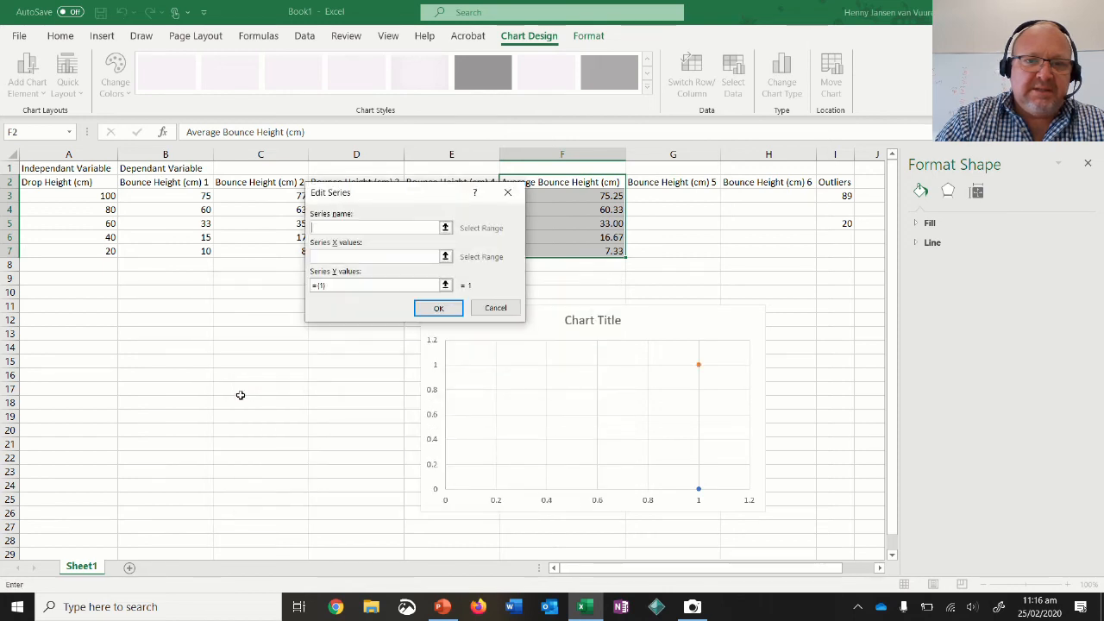
{"action": "left_click", "coordinate": [445, 229]}
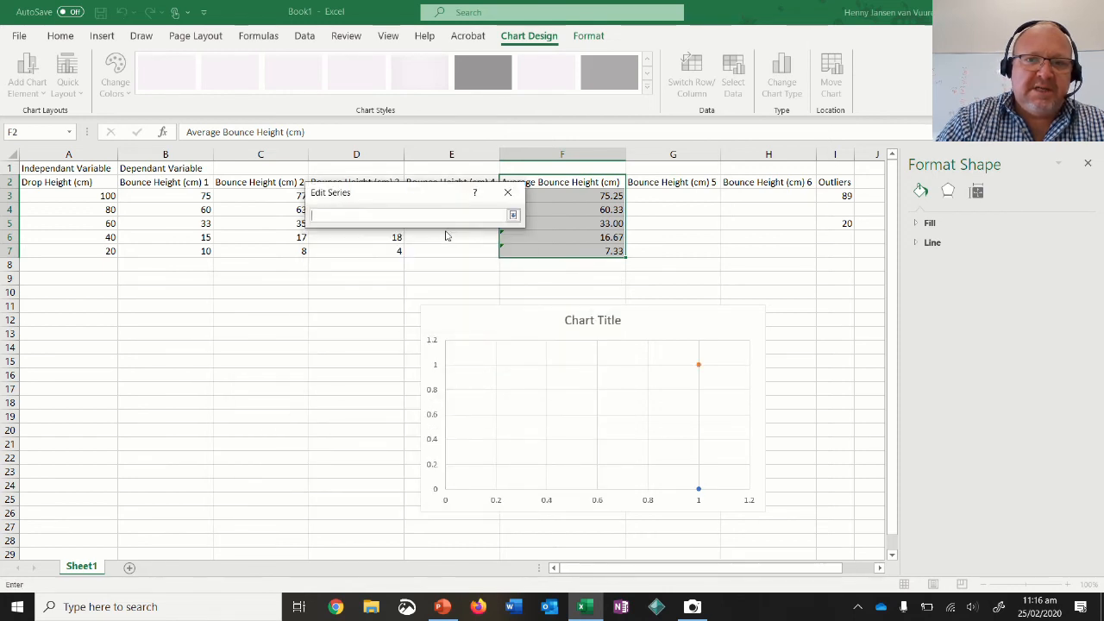
{"action": "left_click_drag", "start_coordinate": [423, 193], "coordinate": [424, 237]}
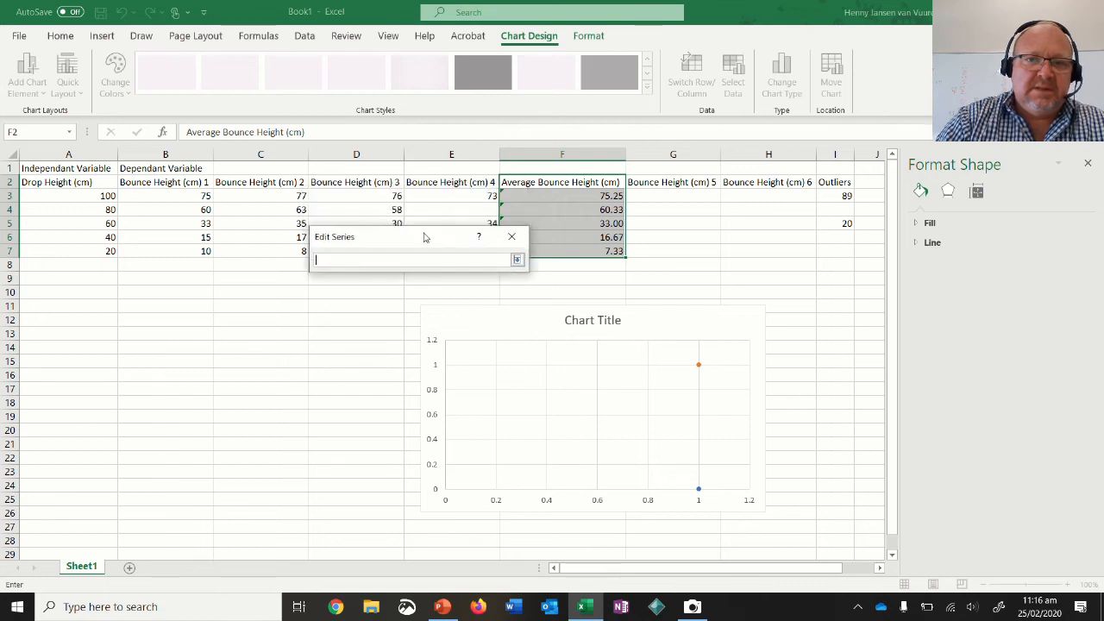
{"action": "left_click", "coordinate": [566, 178]}
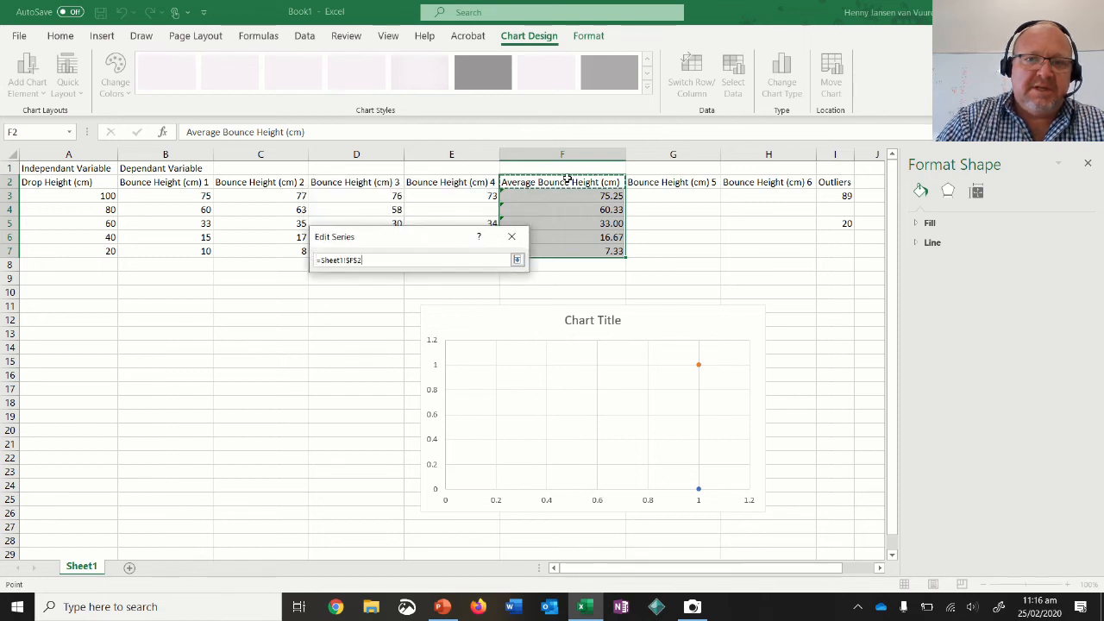
{"action": "left_click", "coordinate": [519, 260]}
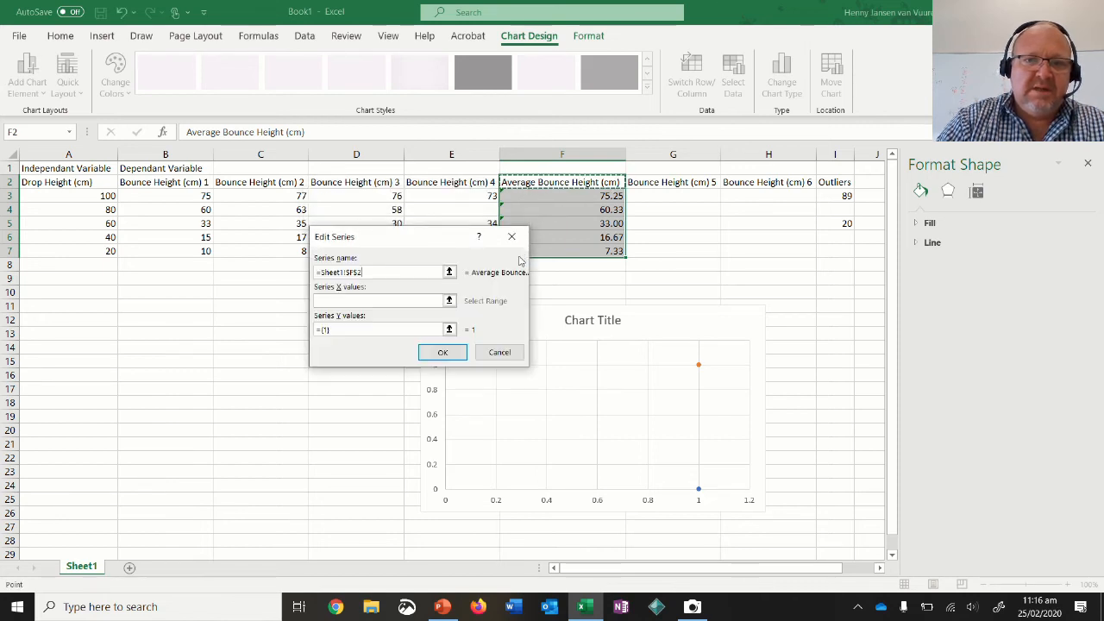
Set the new series' X values to the drop heights in A3:A7.
{"action": "left_click", "coordinate": [448, 301]}
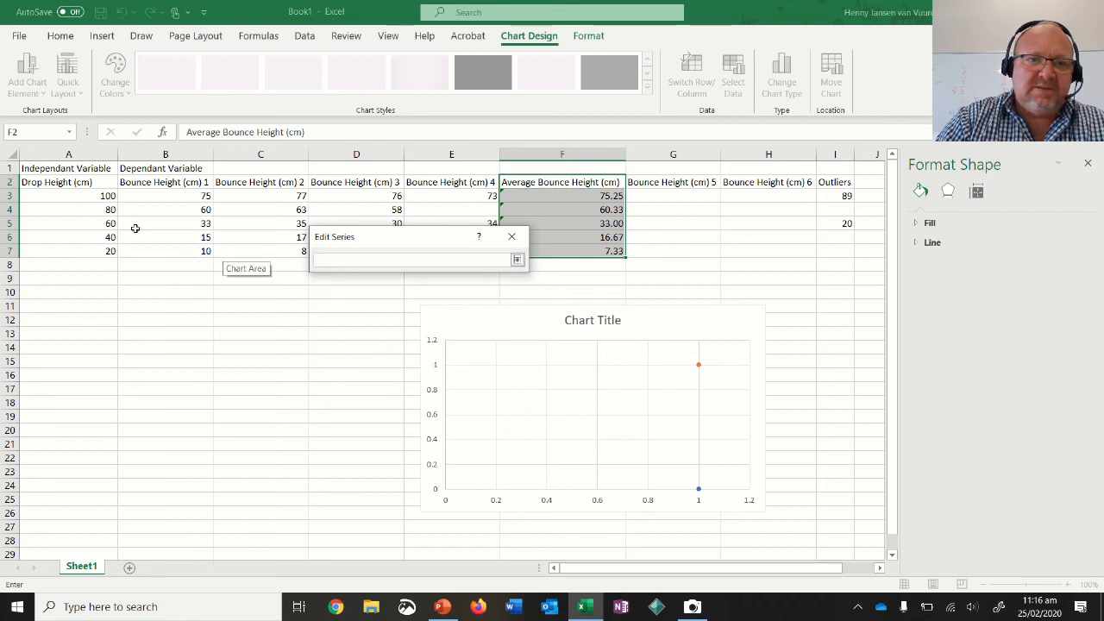
{"action": "left_click_drag", "start_coordinate": [77, 197], "coordinate": [68, 220]}
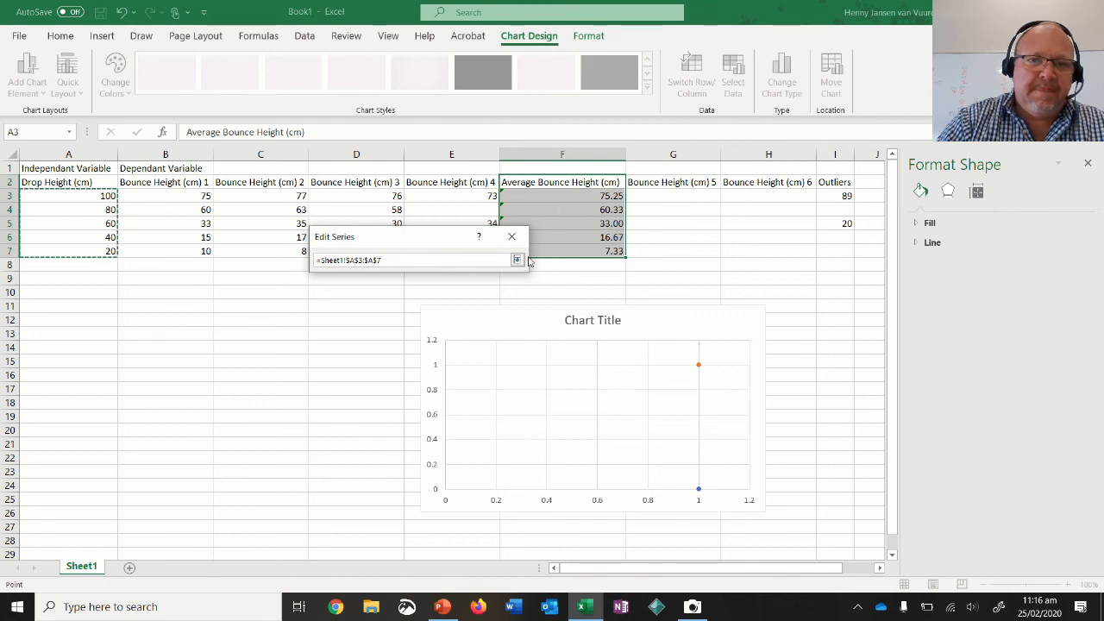
{"action": "left_click", "coordinate": [517, 260]}
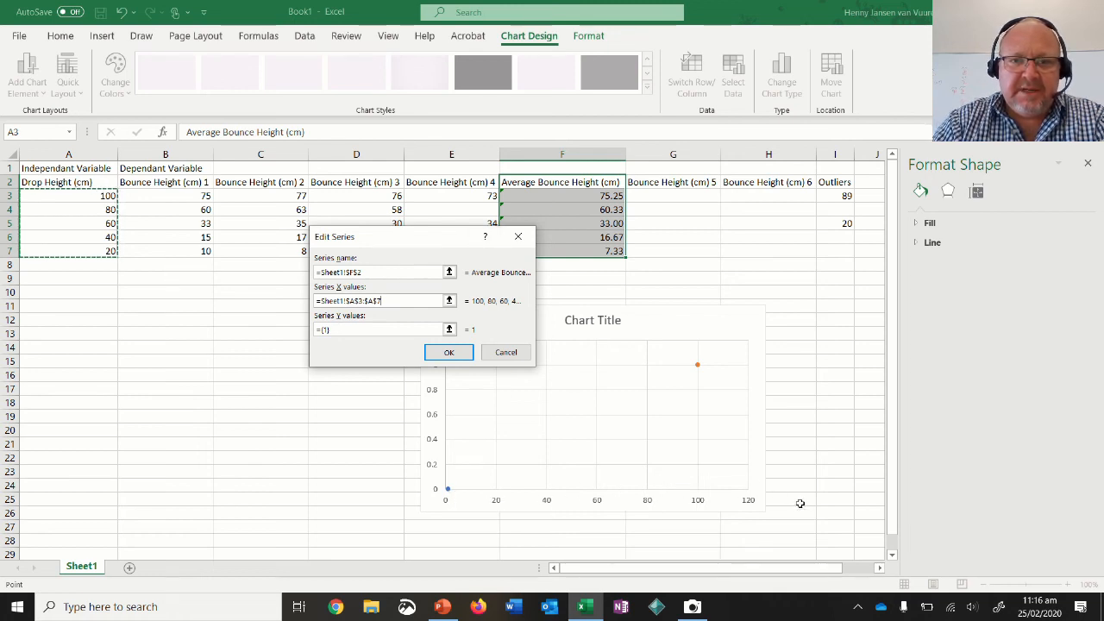
Set the new series' Y values to the average bounce heights in F3:F7 and confirm the series.
{"action": "left_click", "coordinate": [449, 331]}
{"action": "left_click", "coordinate": [576, 196]}
{"action": "left_click_drag", "start_coordinate": [575, 196], "coordinate": [582, 250]}
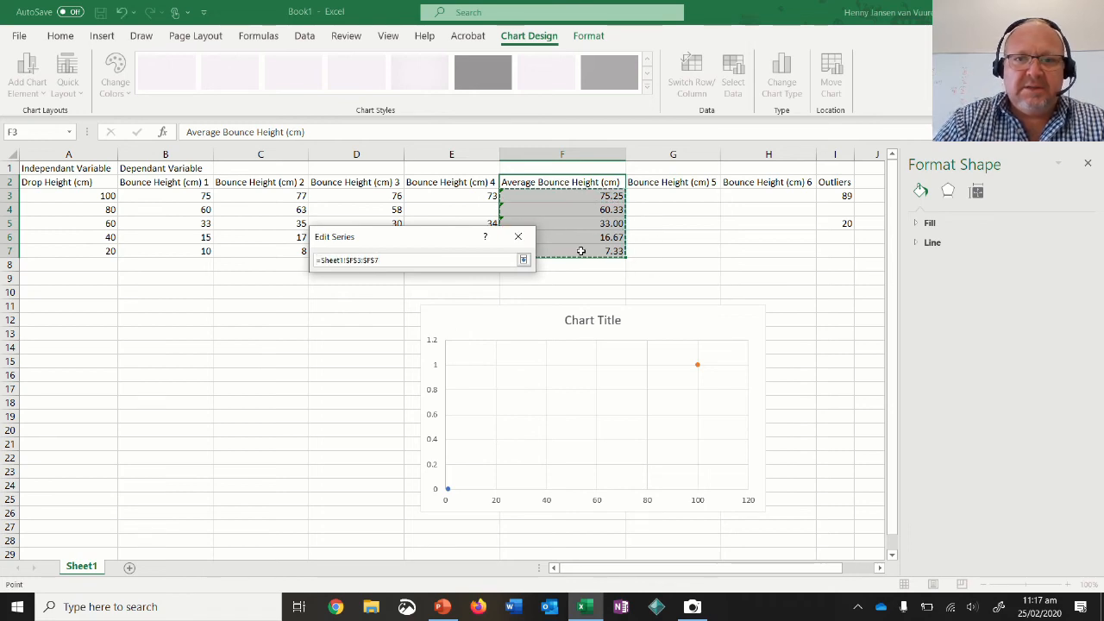
{"action": "left_click", "coordinate": [523, 259]}
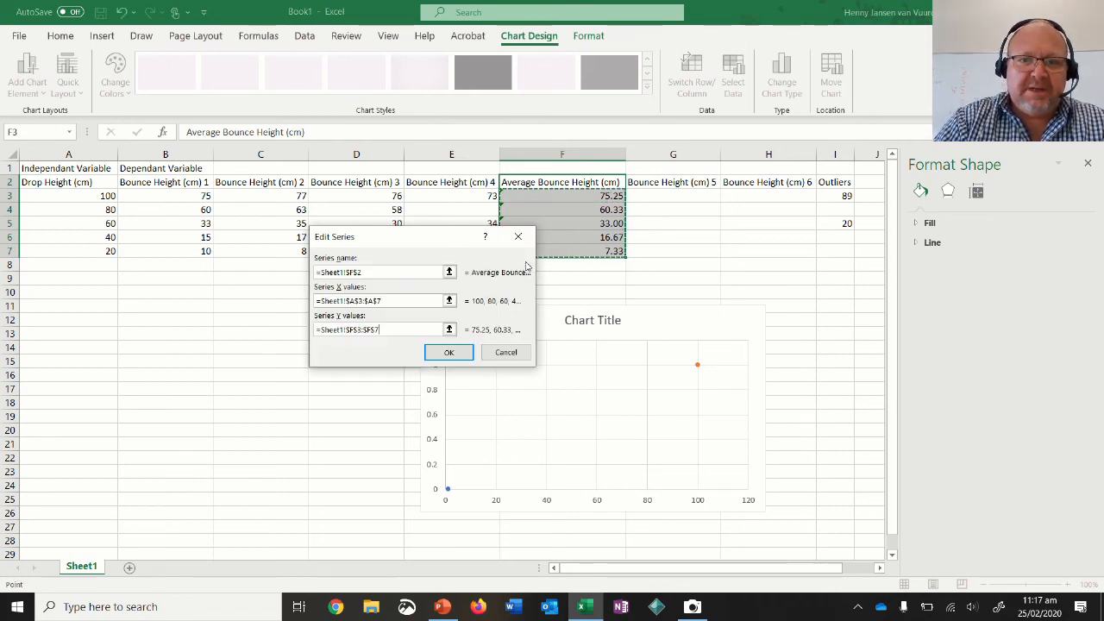
{"action": "left_click", "coordinate": [449, 352]}
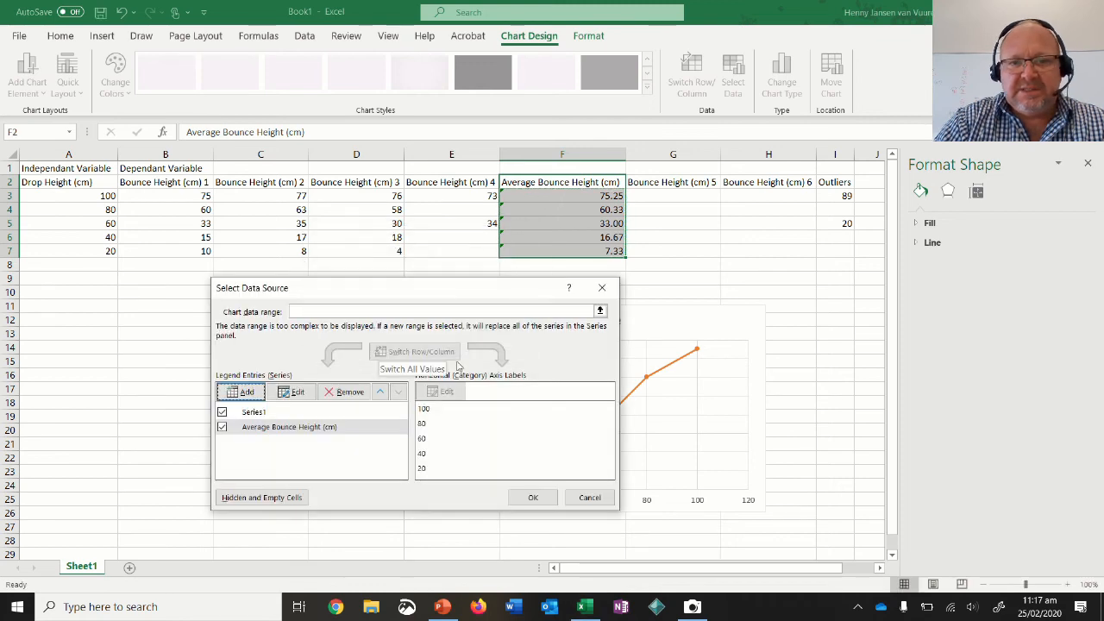
Remove the unneeded Series1 from the chart's data source and apply the data source changes.
{"action": "left_click", "coordinate": [312, 412]}
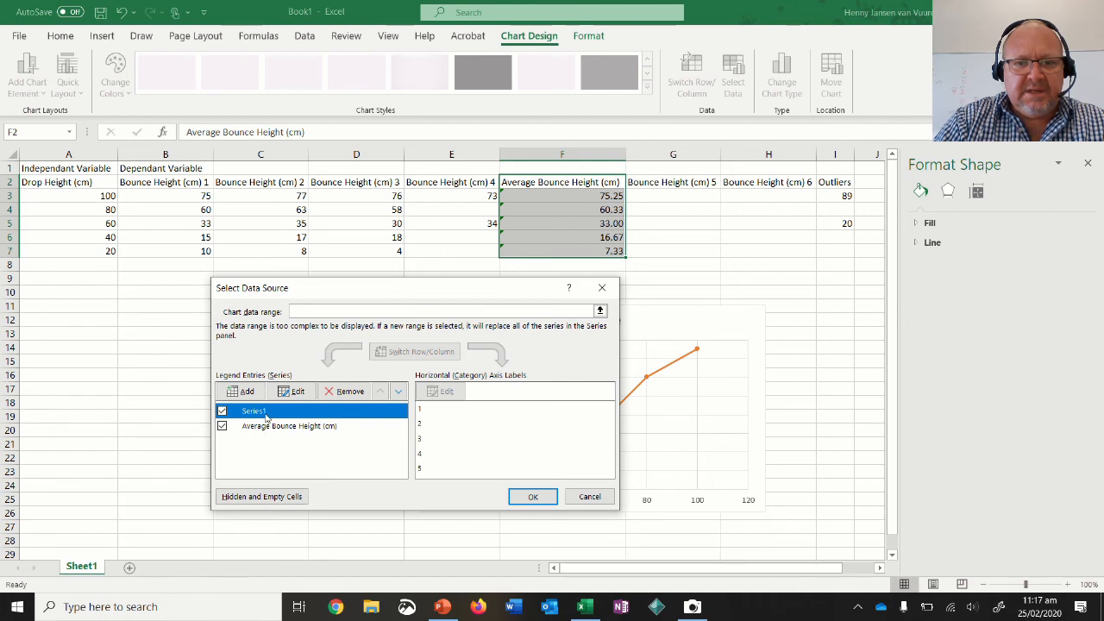
{"action": "left_click", "coordinate": [347, 393]}
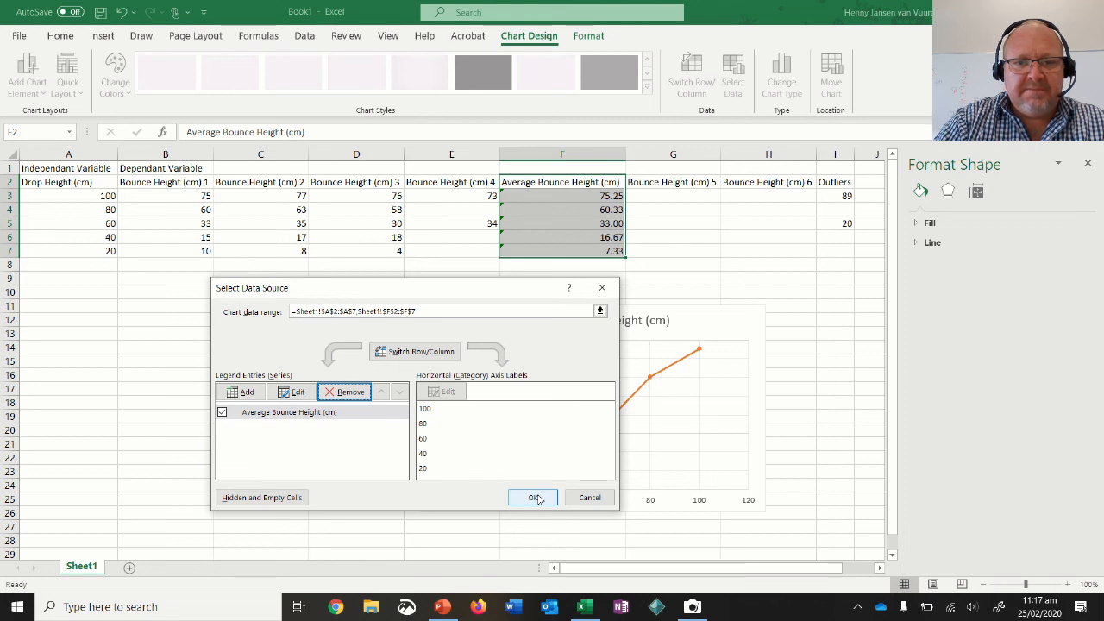
{"action": "left_click", "coordinate": [535, 499]}
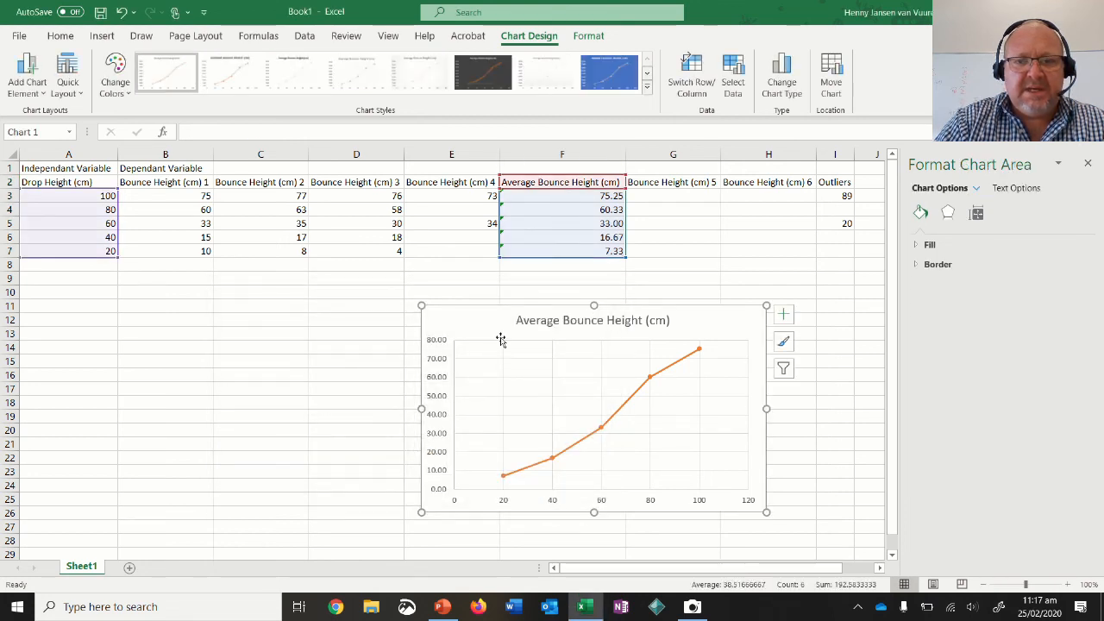
Move the chart so it starts at about column D, row 11, and add axis titles to it.
{"action": "left_click_drag", "start_coordinate": [484, 320], "coordinate": [382, 319]}
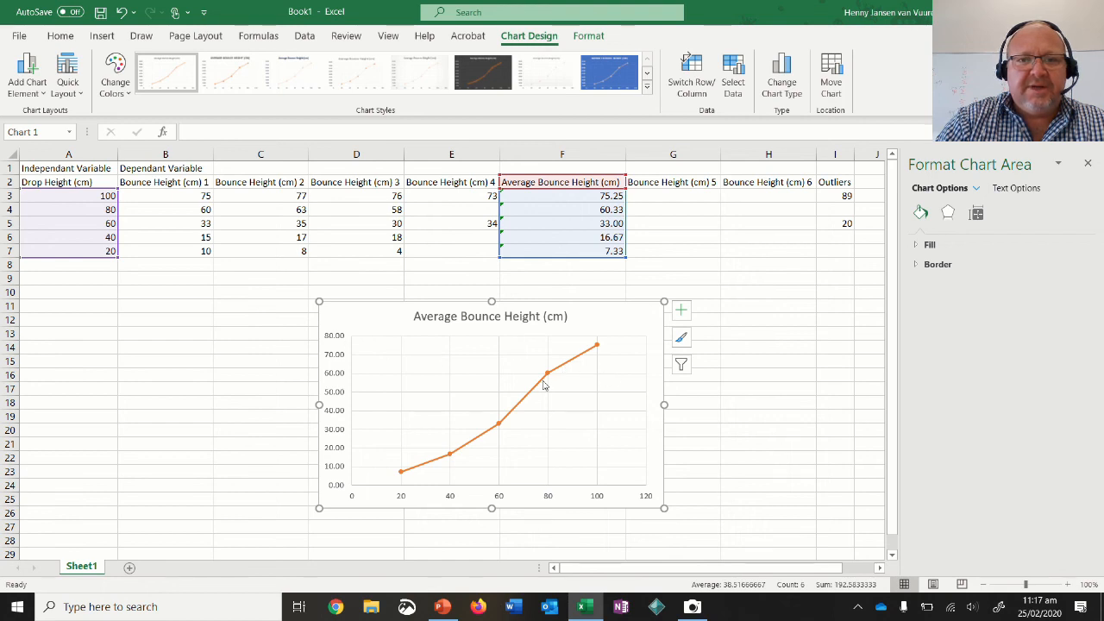
{"action": "left_click", "coordinate": [681, 312]}
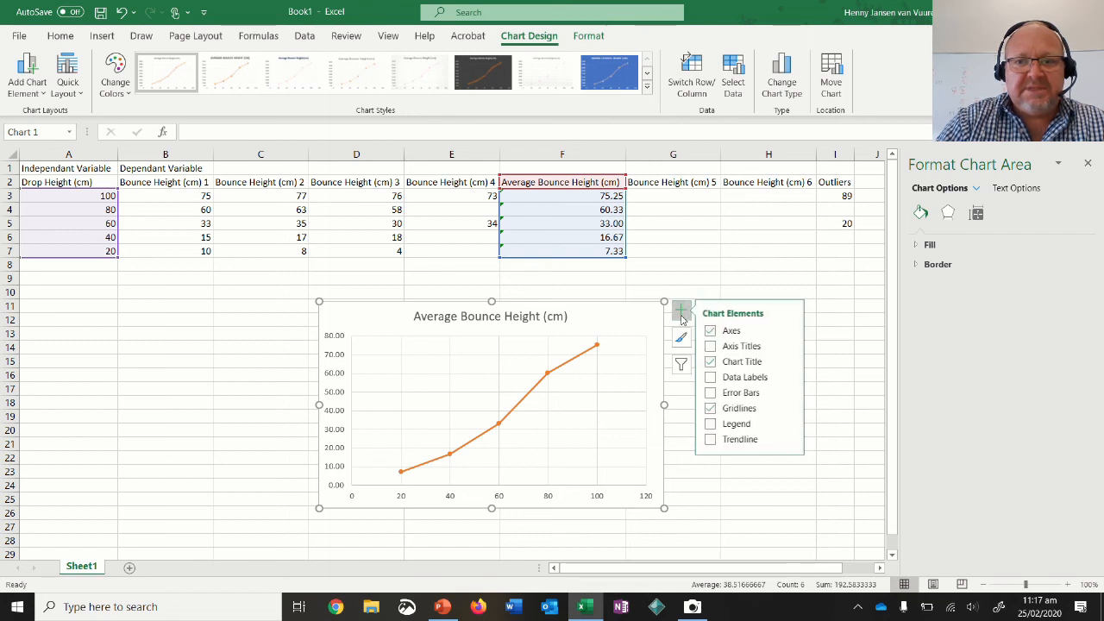
{"action": "left_click", "coordinate": [717, 346]}
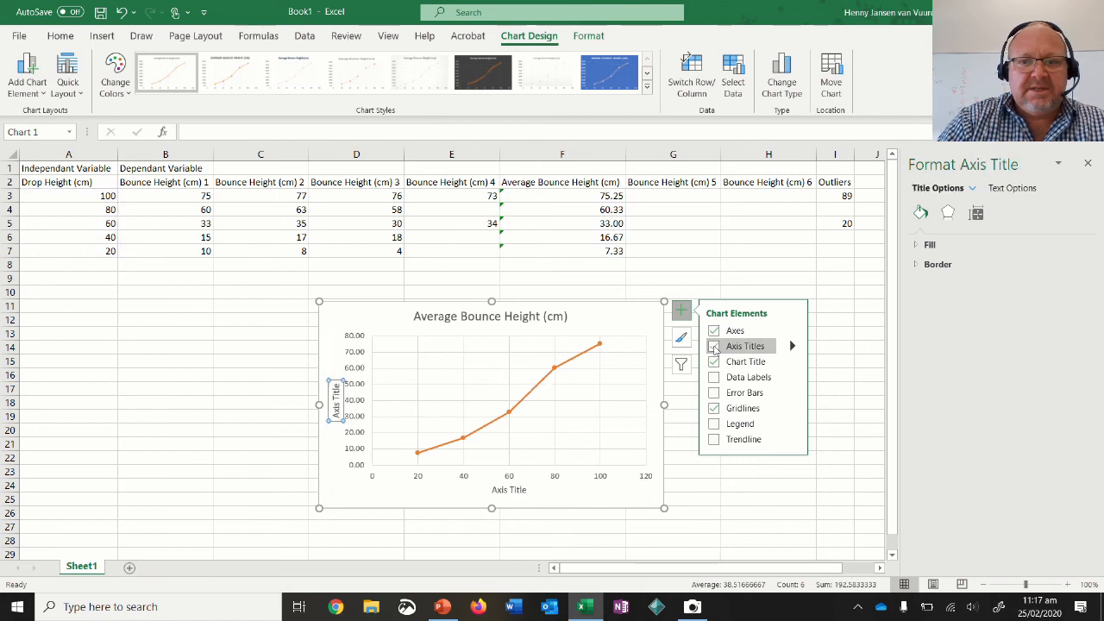
Change the vertical axis title to "Bounce Height (cm)".
{"action": "double_click", "coordinate": [338, 395]}
{"action": "triple_click", "coordinate": [337, 399]}
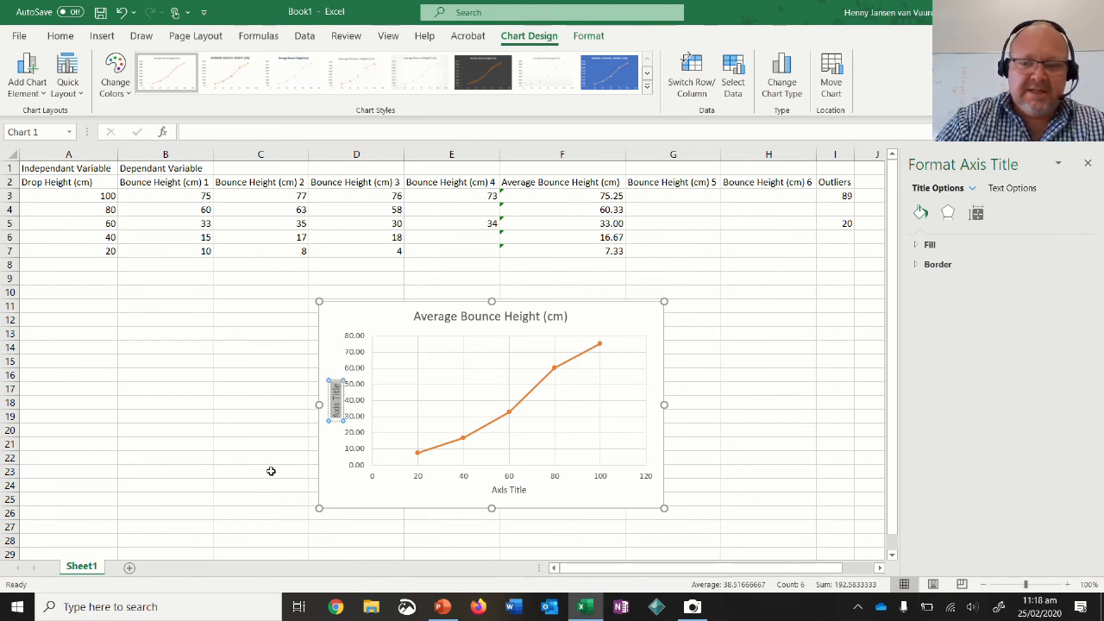
{"action": "type", "text": "Bounce"}
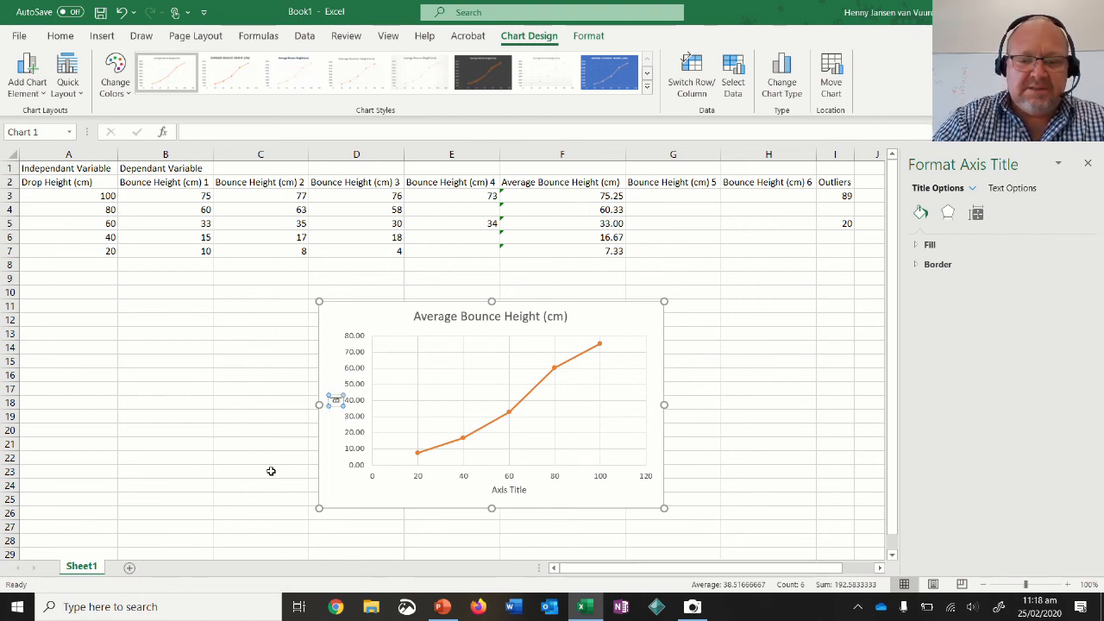
{"action": "type", "text": " Height"}
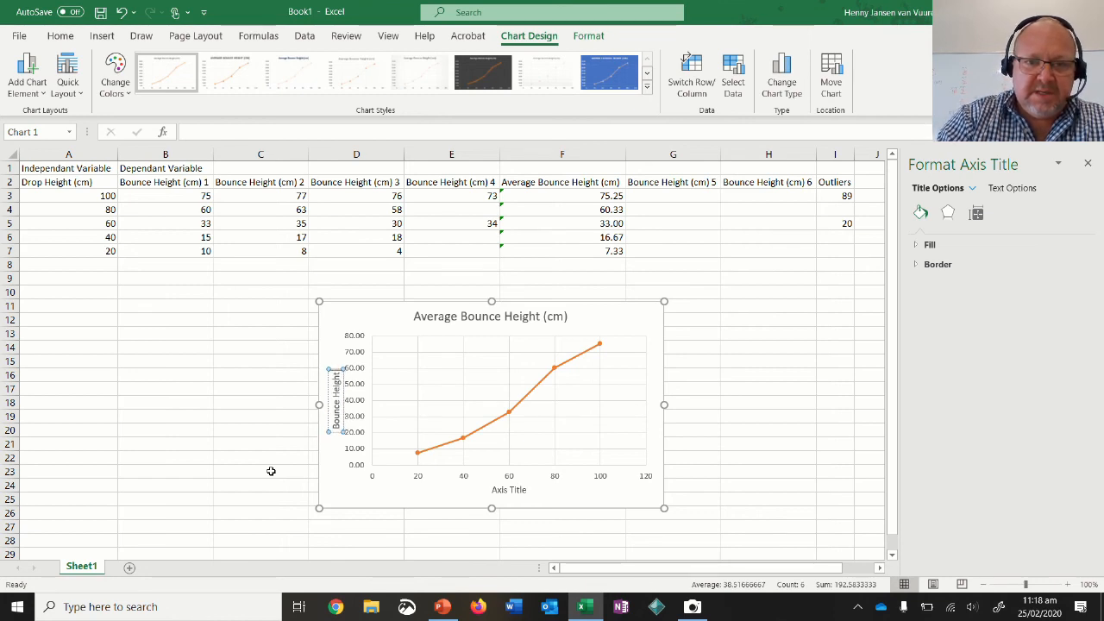
{"action": "type", "text": " (cm)"}
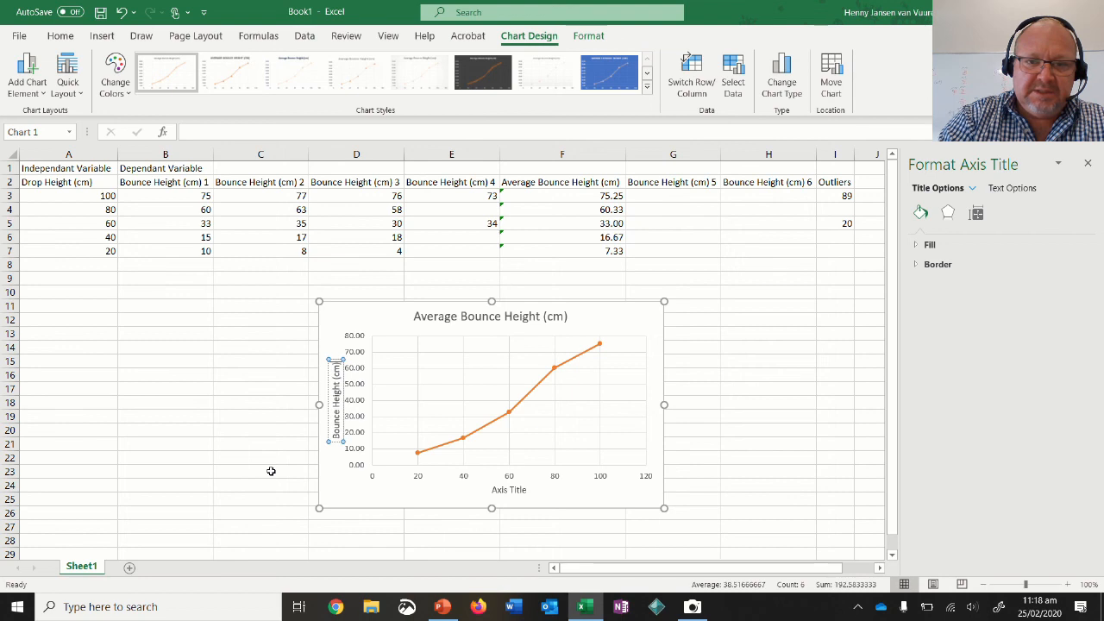
Change the horizontal axis title to "Drop Height (cm)".
{"action": "left_click", "coordinate": [512, 490]}
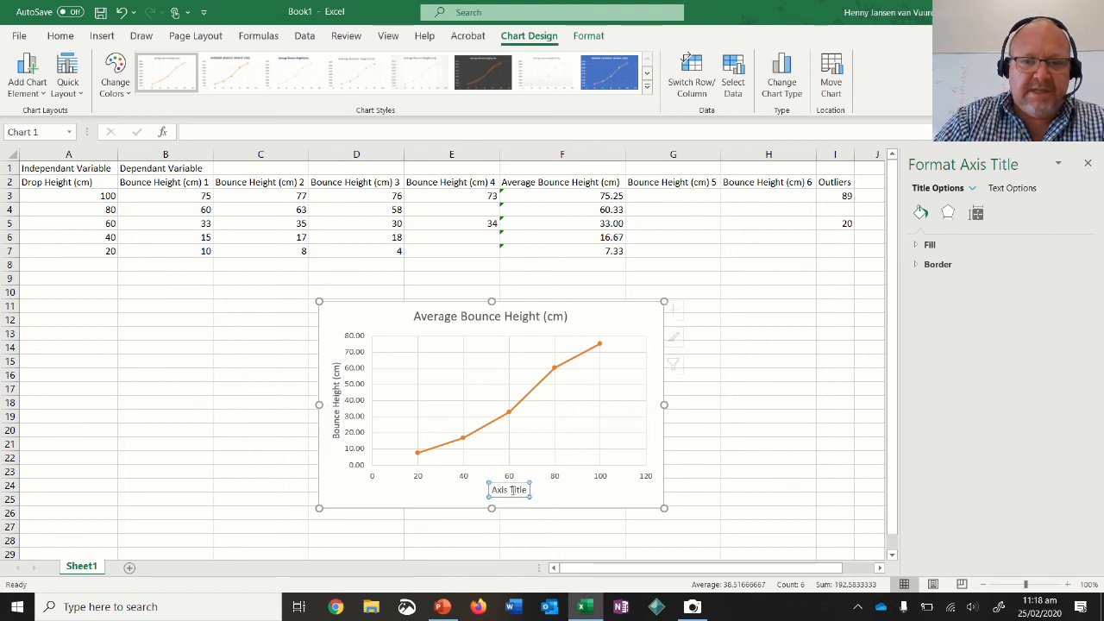
{"action": "triple_click", "coordinate": [512, 490]}
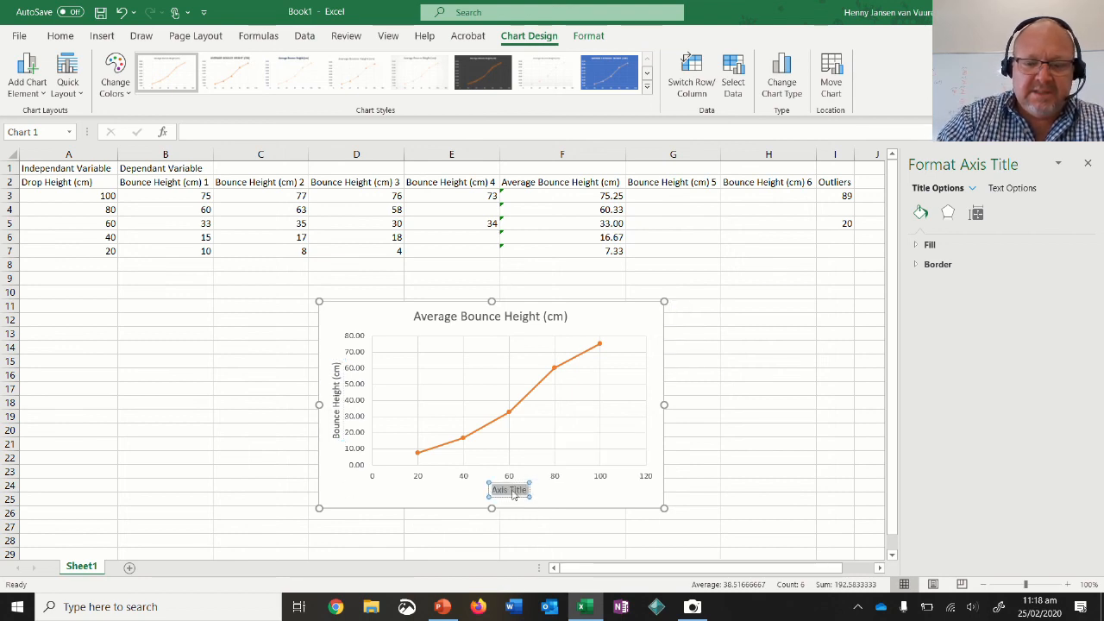
{"action": "type", "text": "Drop"}
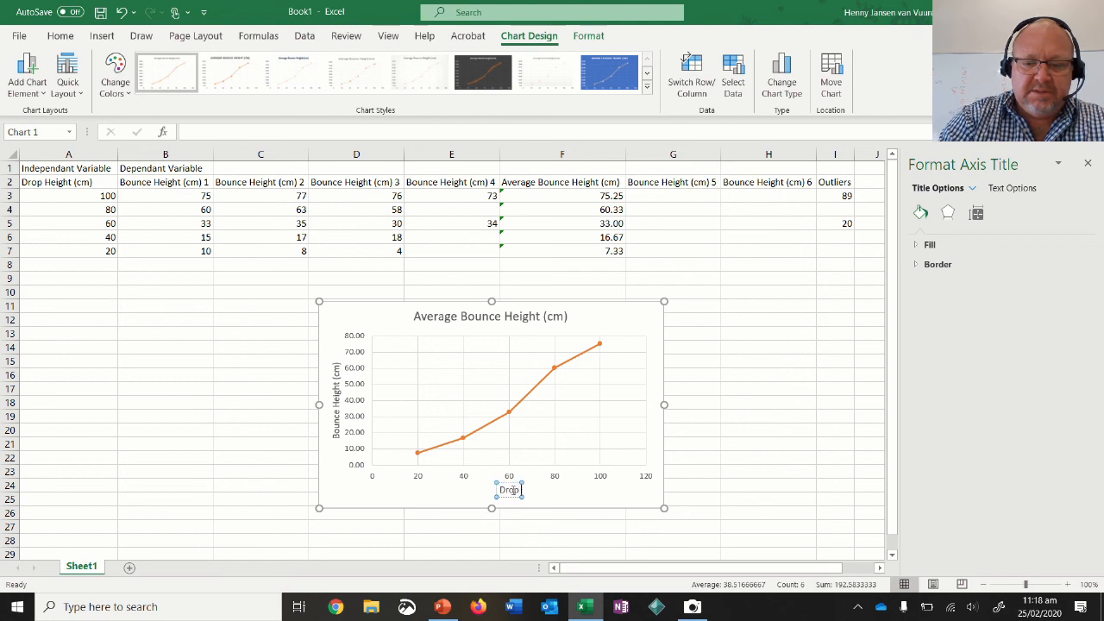
{"action": "type", "text": " Height"}
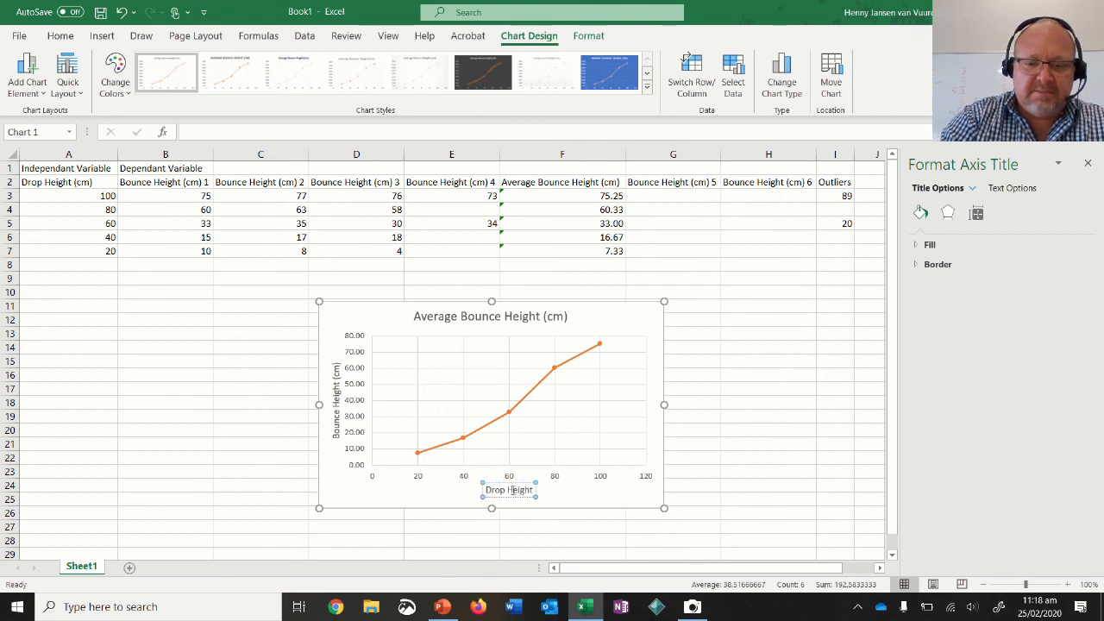
{"action": "type", "text": " (Cm"}
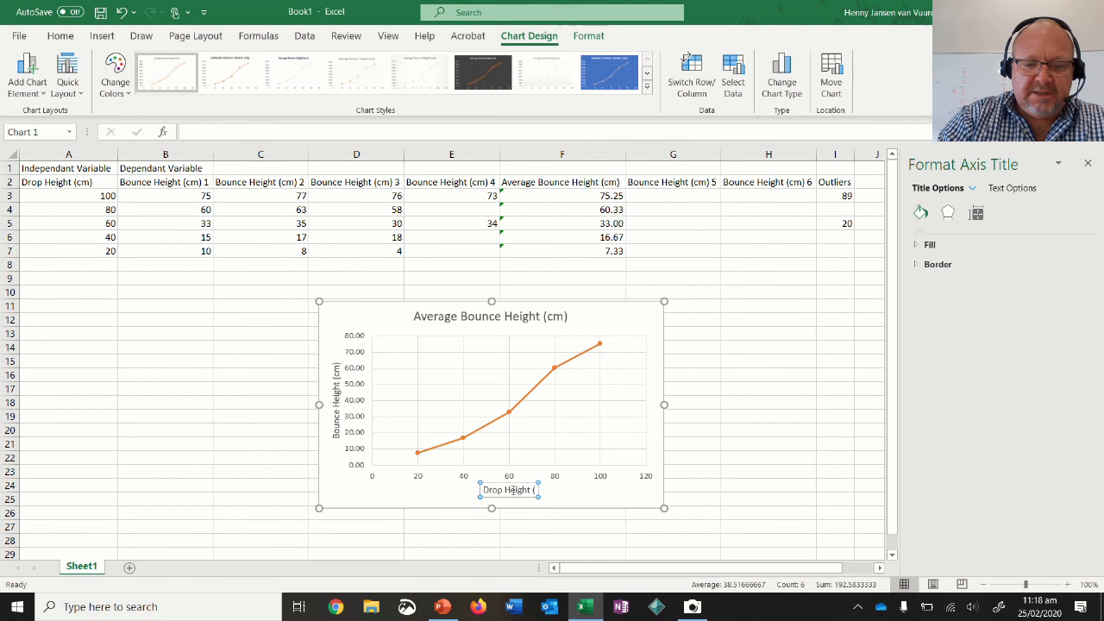
{"action": "key", "text": "BackSpace"}
{"action": "key", "text": "BackSpace"}
{"action": "type", "text": "cm"}
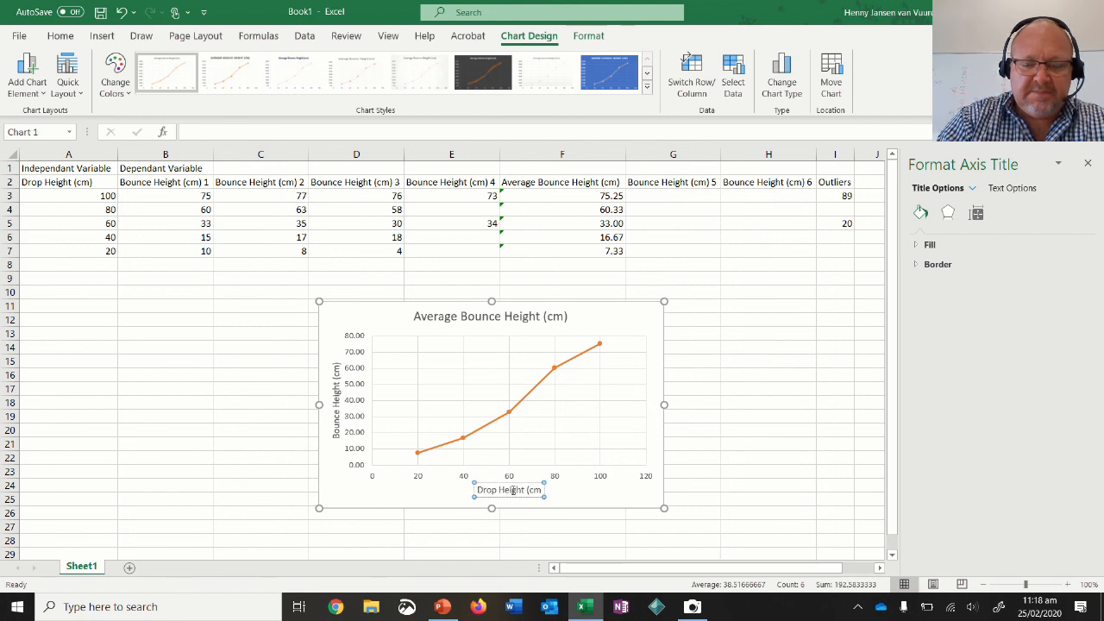
{"action": "type", "text": ")"}
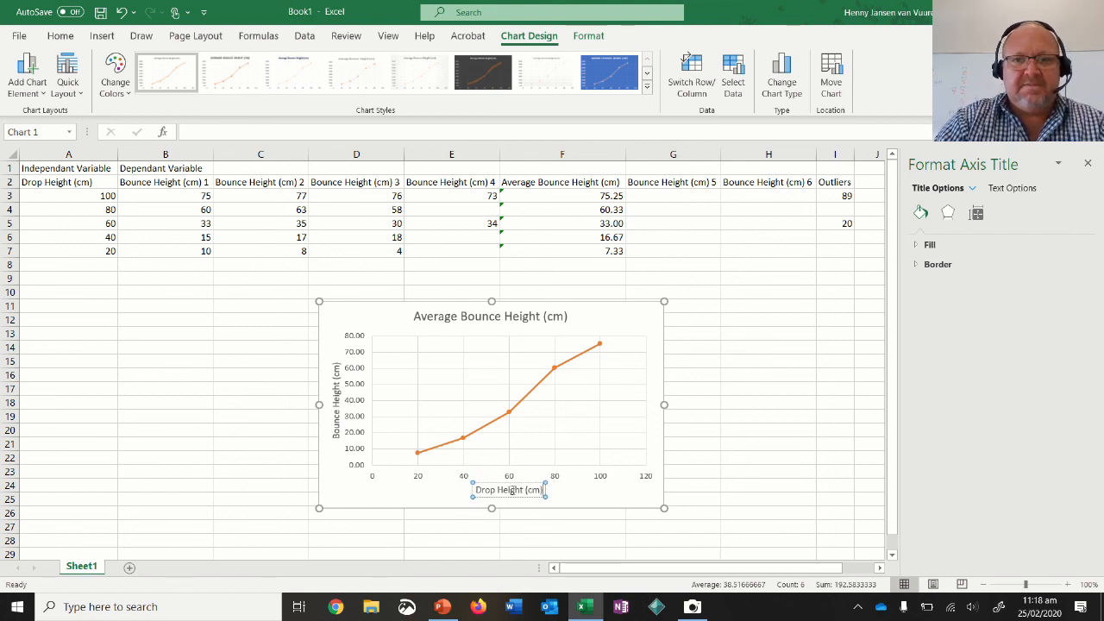
{"action": "left_click", "coordinate": [618, 499]}
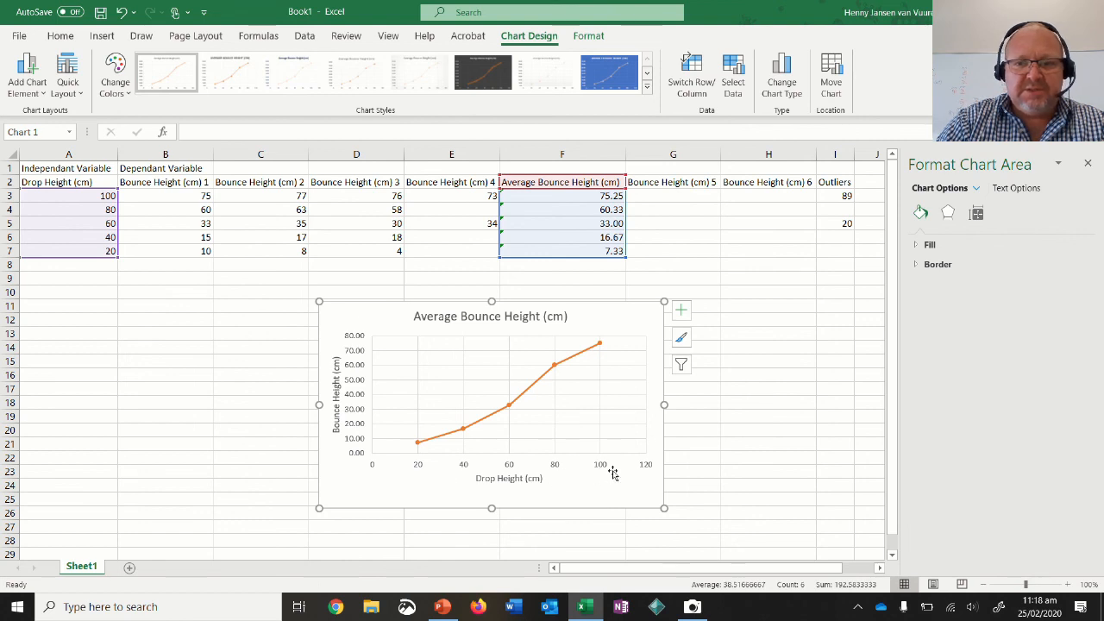
Delete the horizontal and vertical major gridlines from the chart's plot area.
{"action": "left_click", "coordinate": [456, 386]}
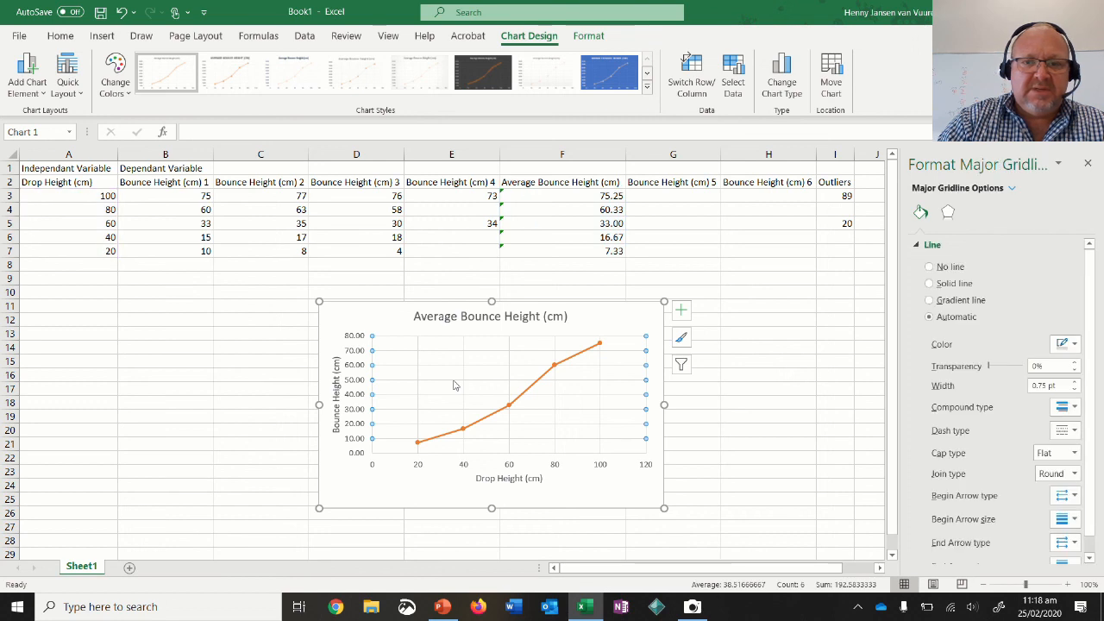
{"action": "key", "text": "Escape"}
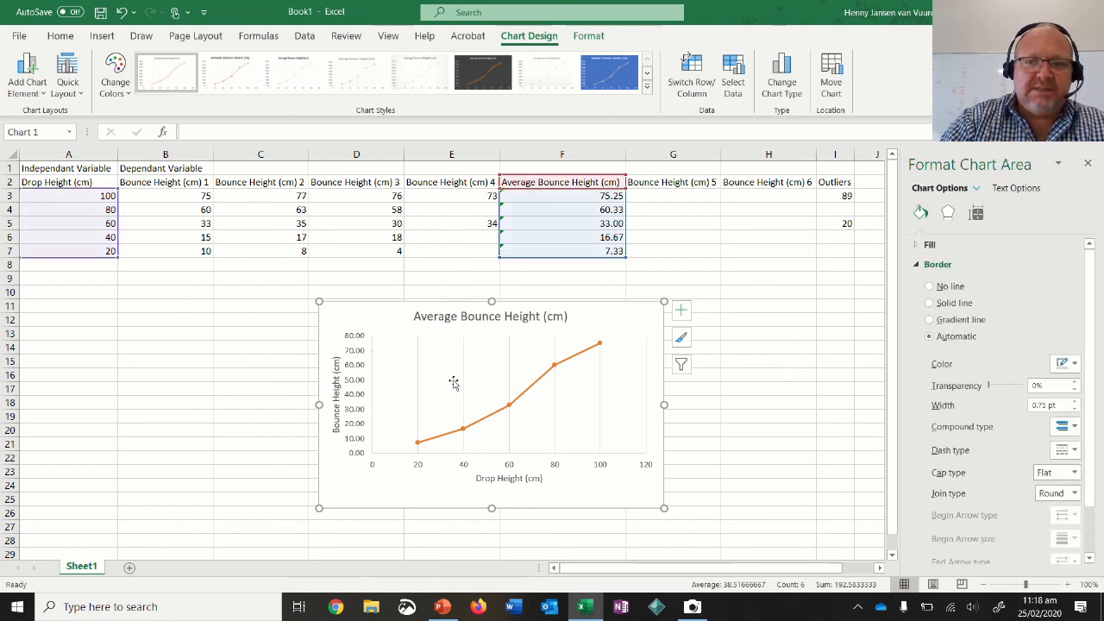
{"action": "left_click", "coordinate": [462, 373]}
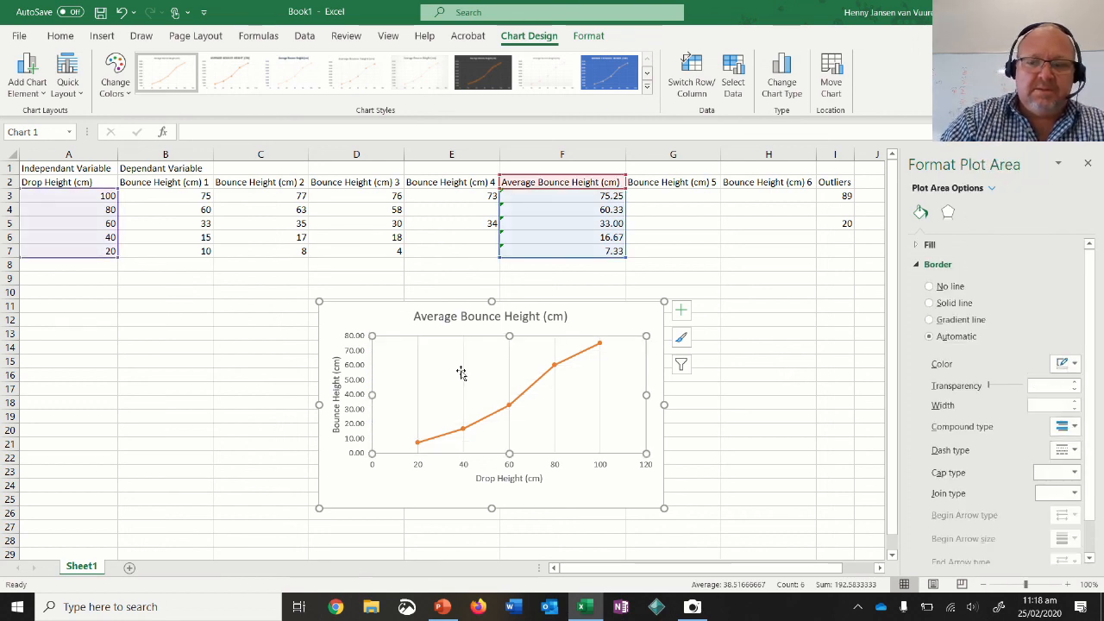
{"action": "left_click", "coordinate": [465, 377]}
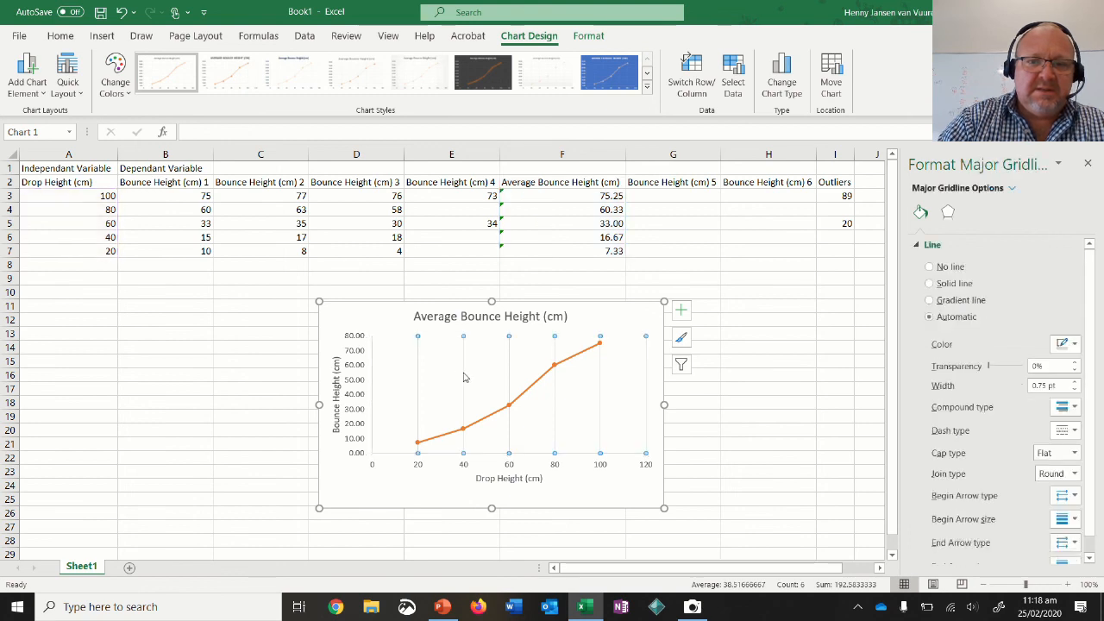
{"action": "key", "text": "Escape"}
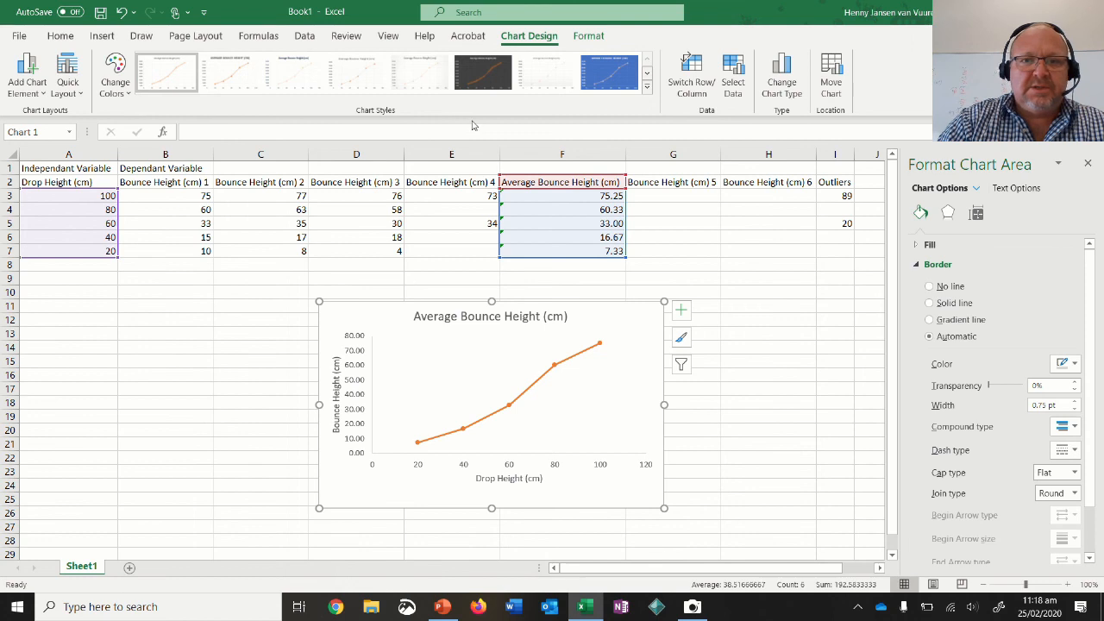
Browse the full chart style gallery and apply the first style, which includes both sets of gridlines.
{"action": "left_click", "coordinate": [648, 87]}
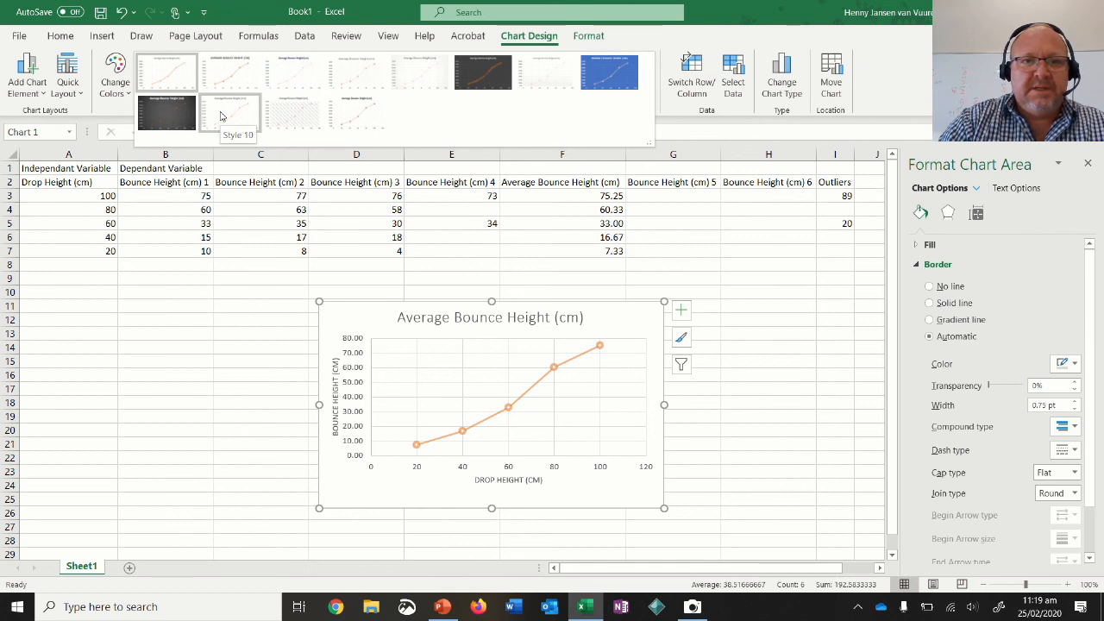
{"action": "left_click", "coordinate": [169, 82]}
{"action": "left_click", "coordinate": [215, 397]}
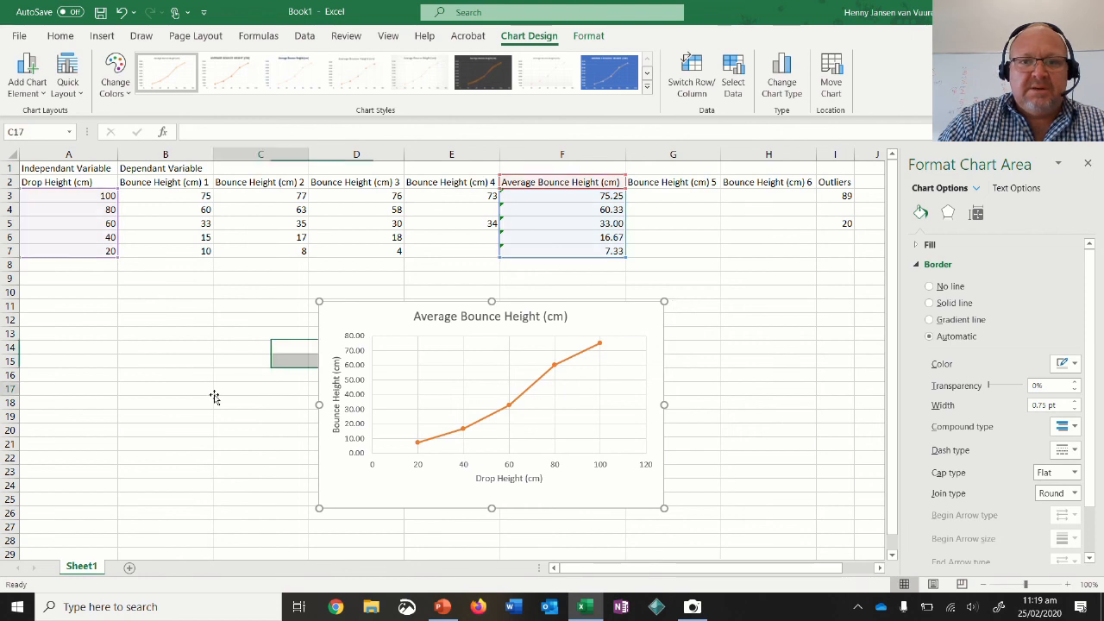
Enlarge the chart to span from about column C to the middle of column G, rows 9 to 28, and deselect it.
{"action": "left_click", "coordinate": [644, 326]}
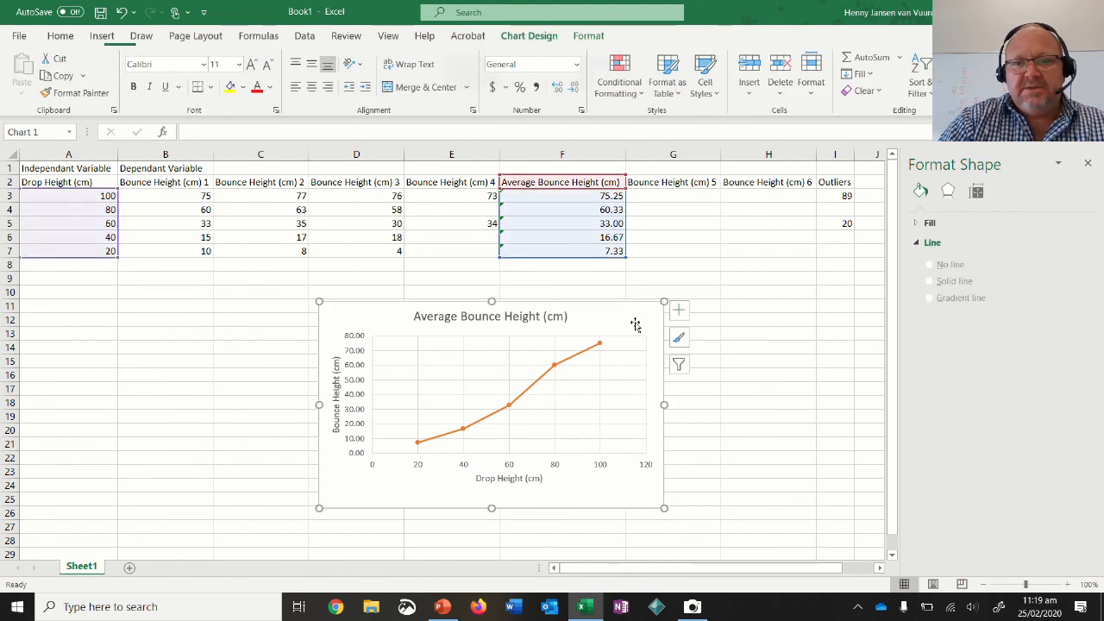
{"action": "left_click_drag", "start_coordinate": [661, 301], "coordinate": [691, 270]}
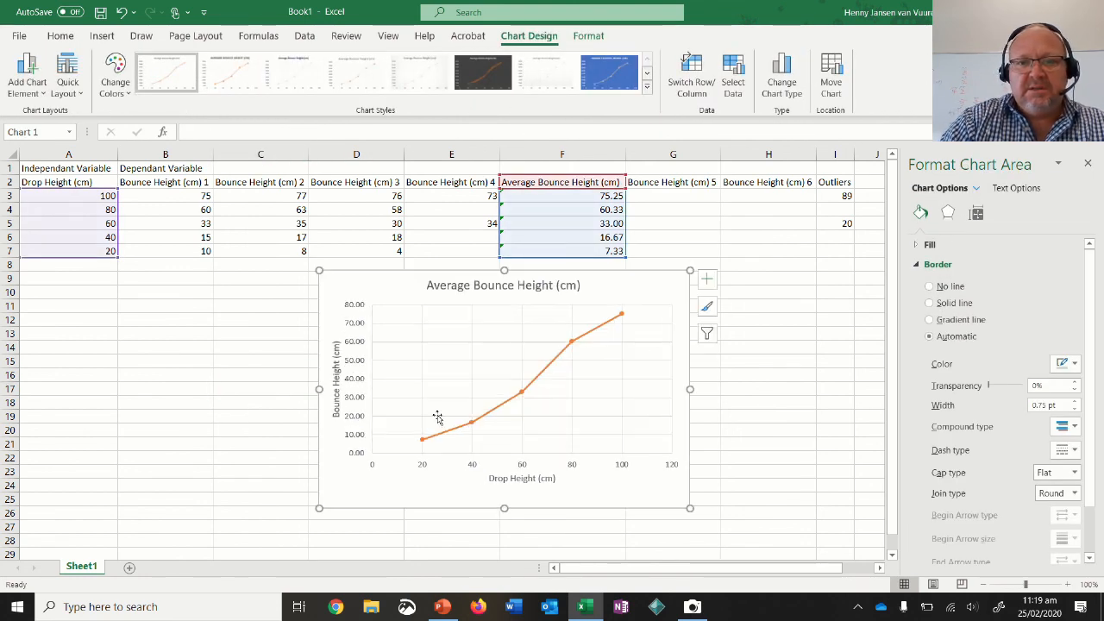
{"action": "left_click_drag", "start_coordinate": [318, 511], "coordinate": [202, 548]}
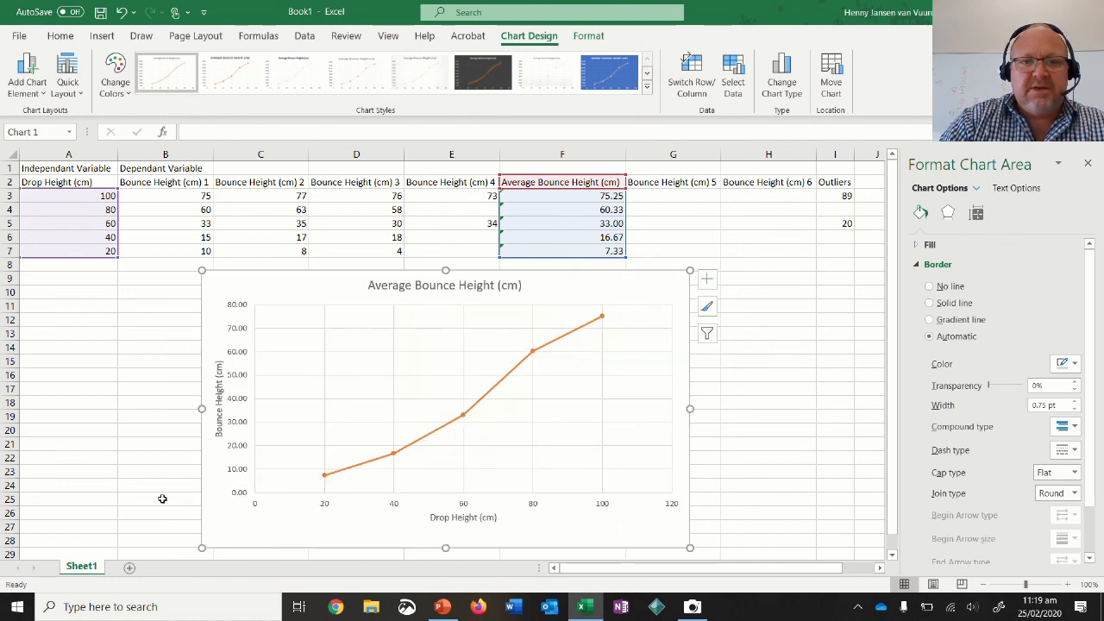
{"action": "left_click", "coordinate": [162, 499]}
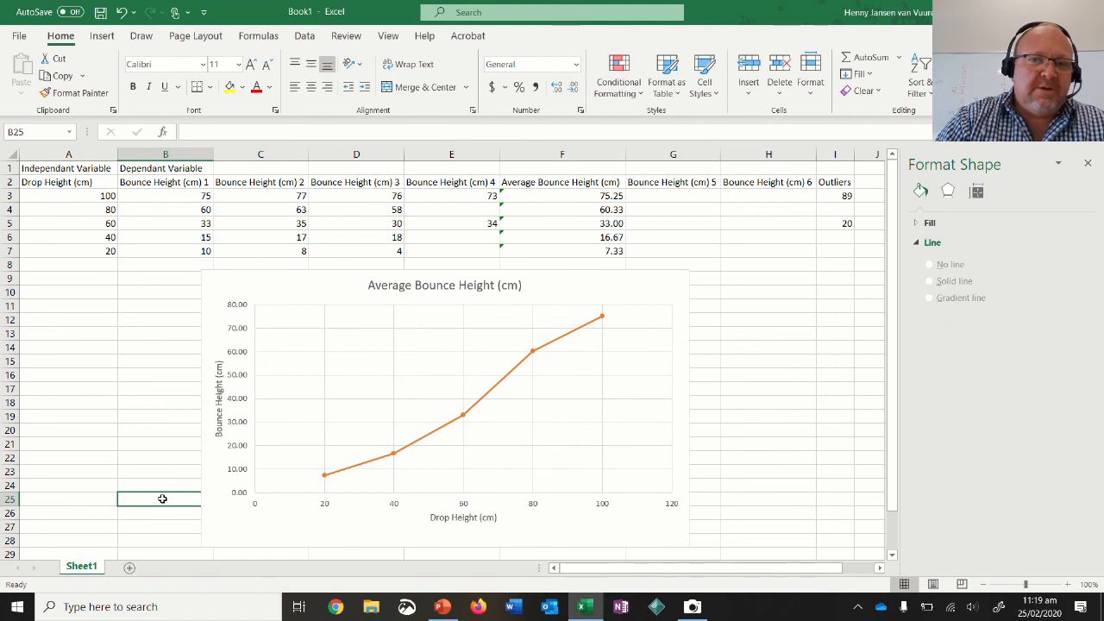